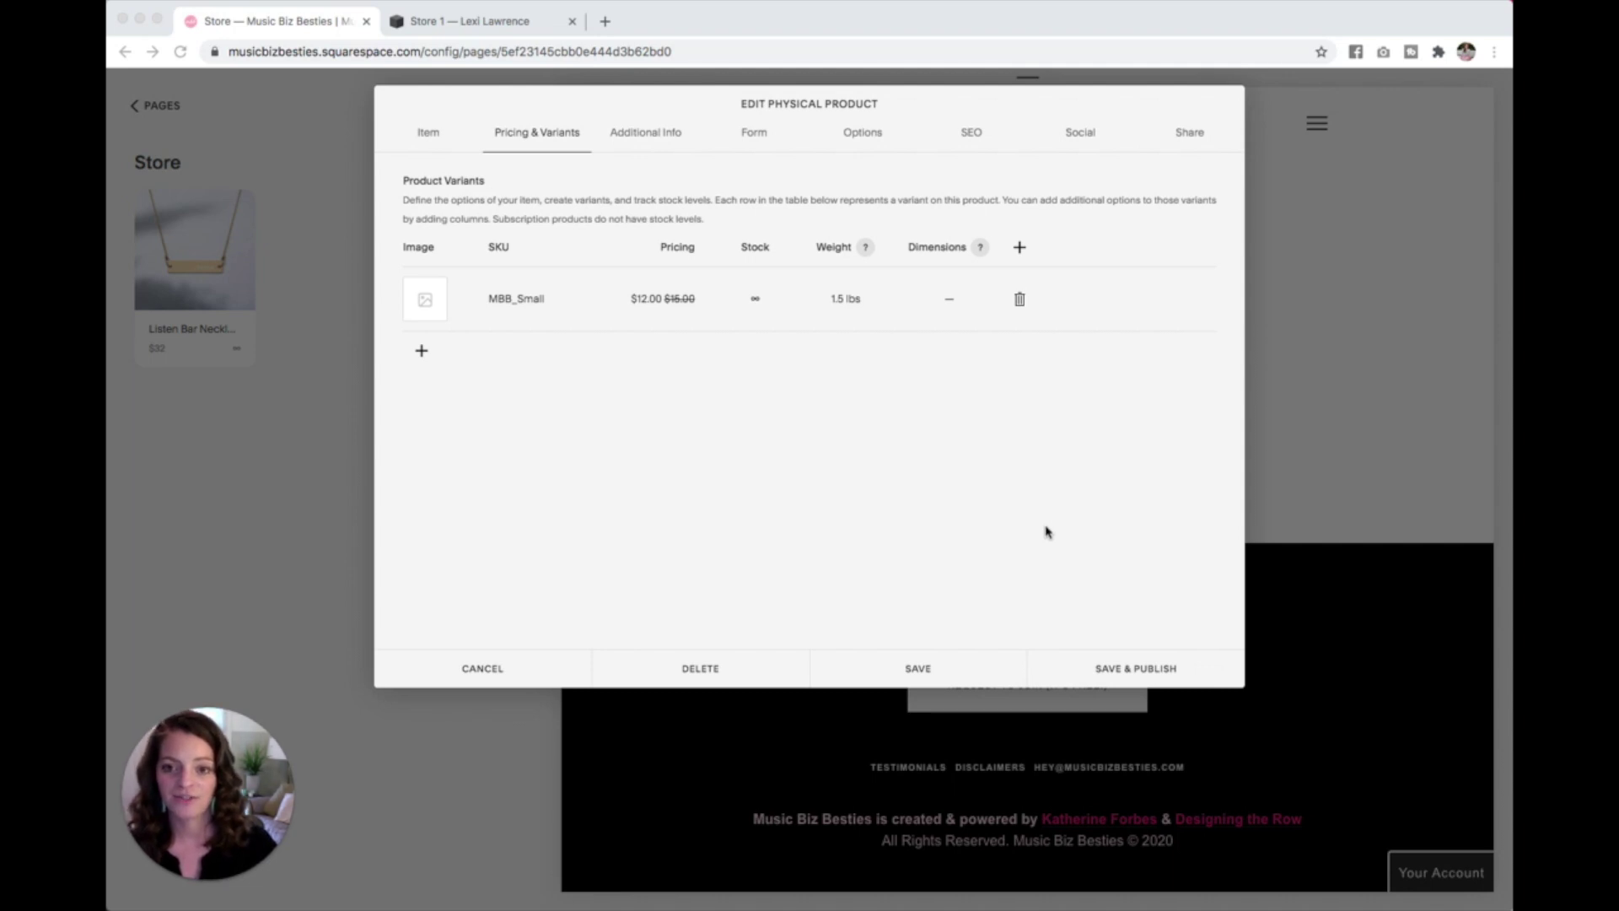
Add a Size option to the variants and set MBB_Small's size to Small
click(755, 301)
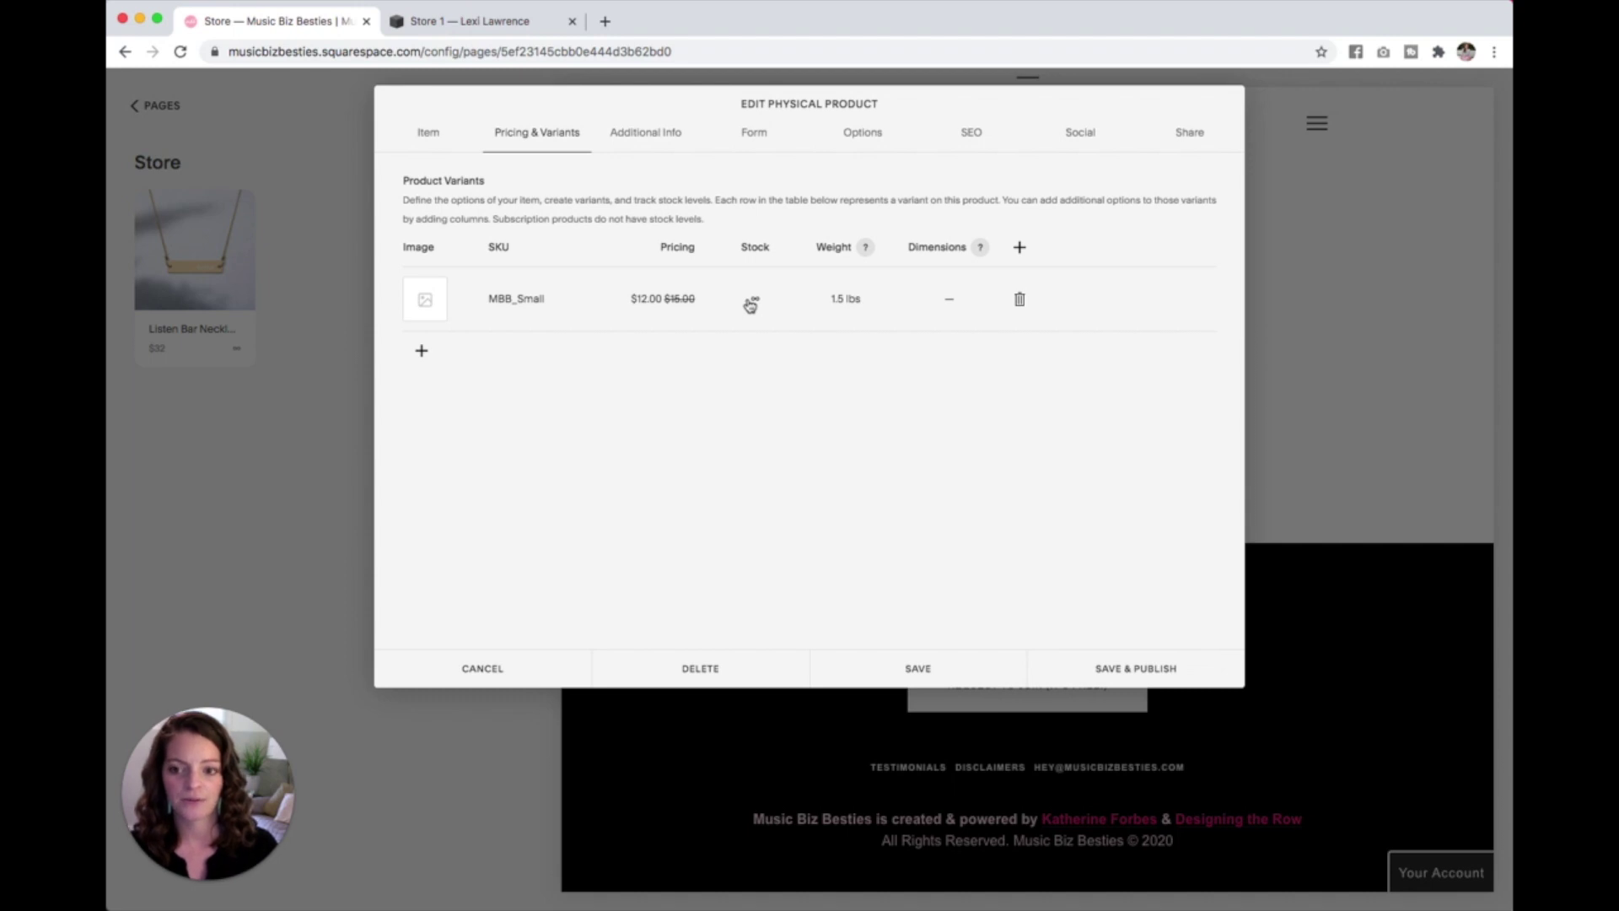
click(1019, 249)
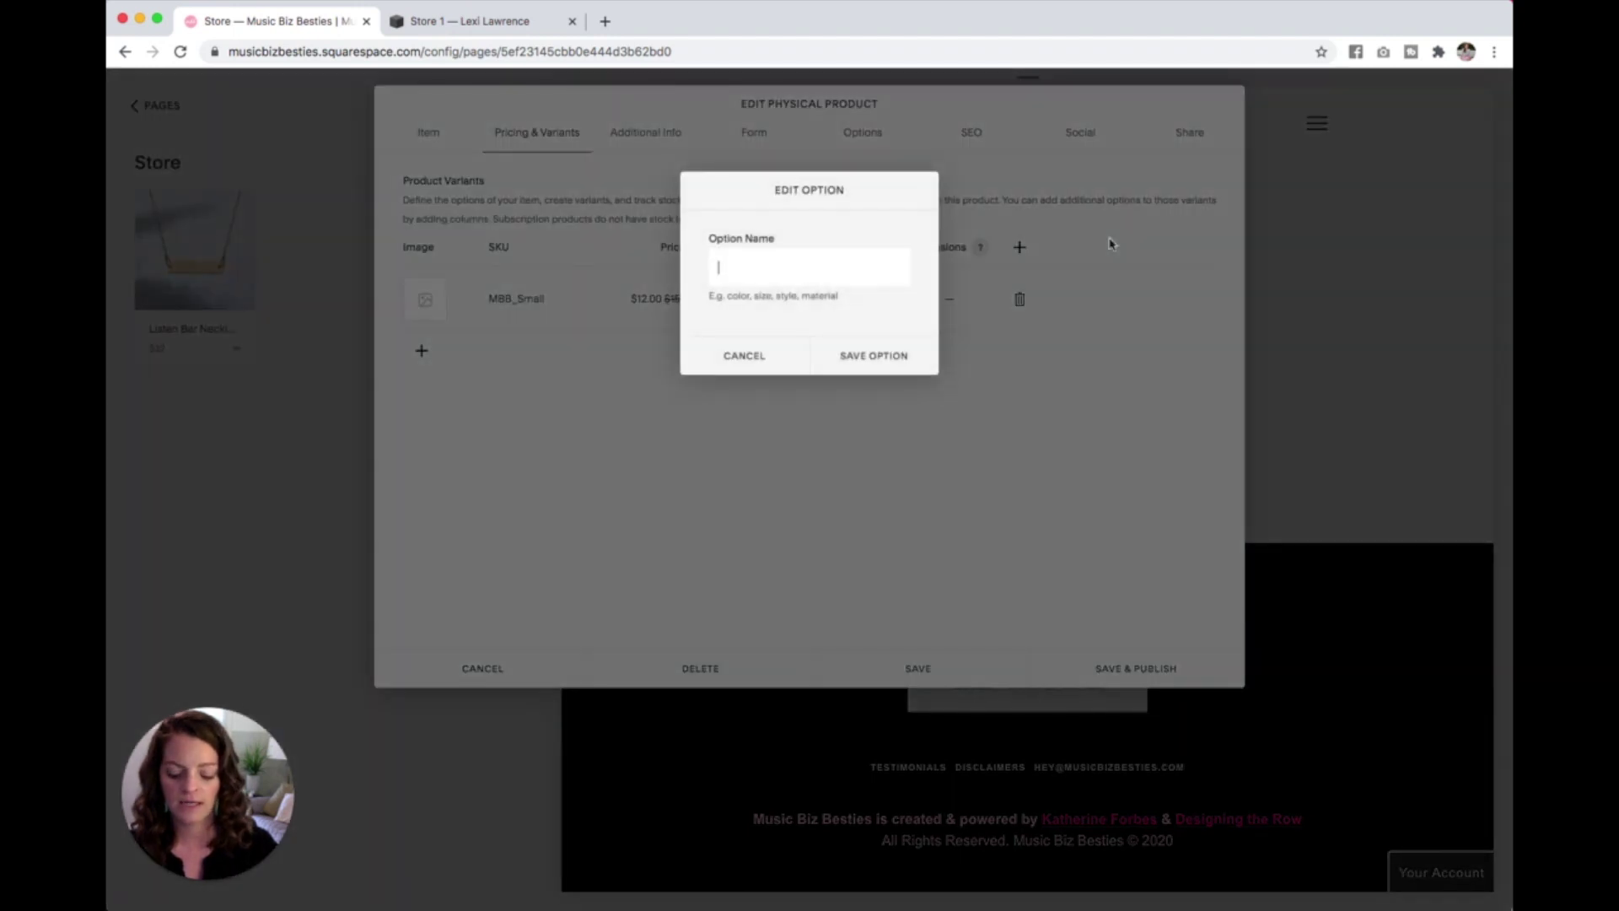
text(Size)
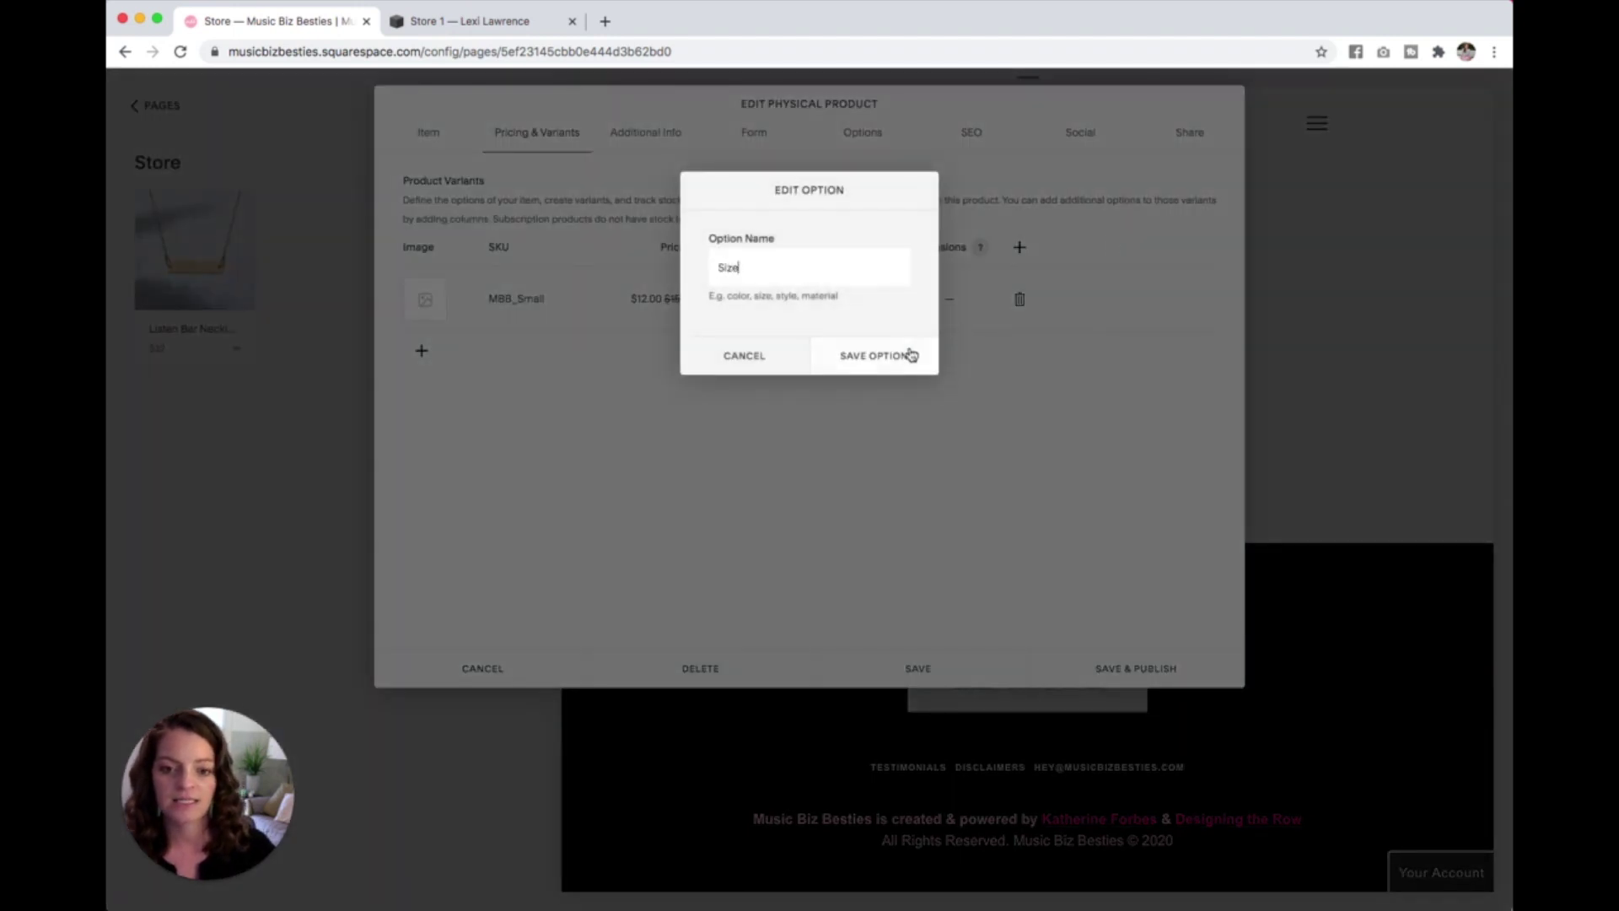
click(872, 371)
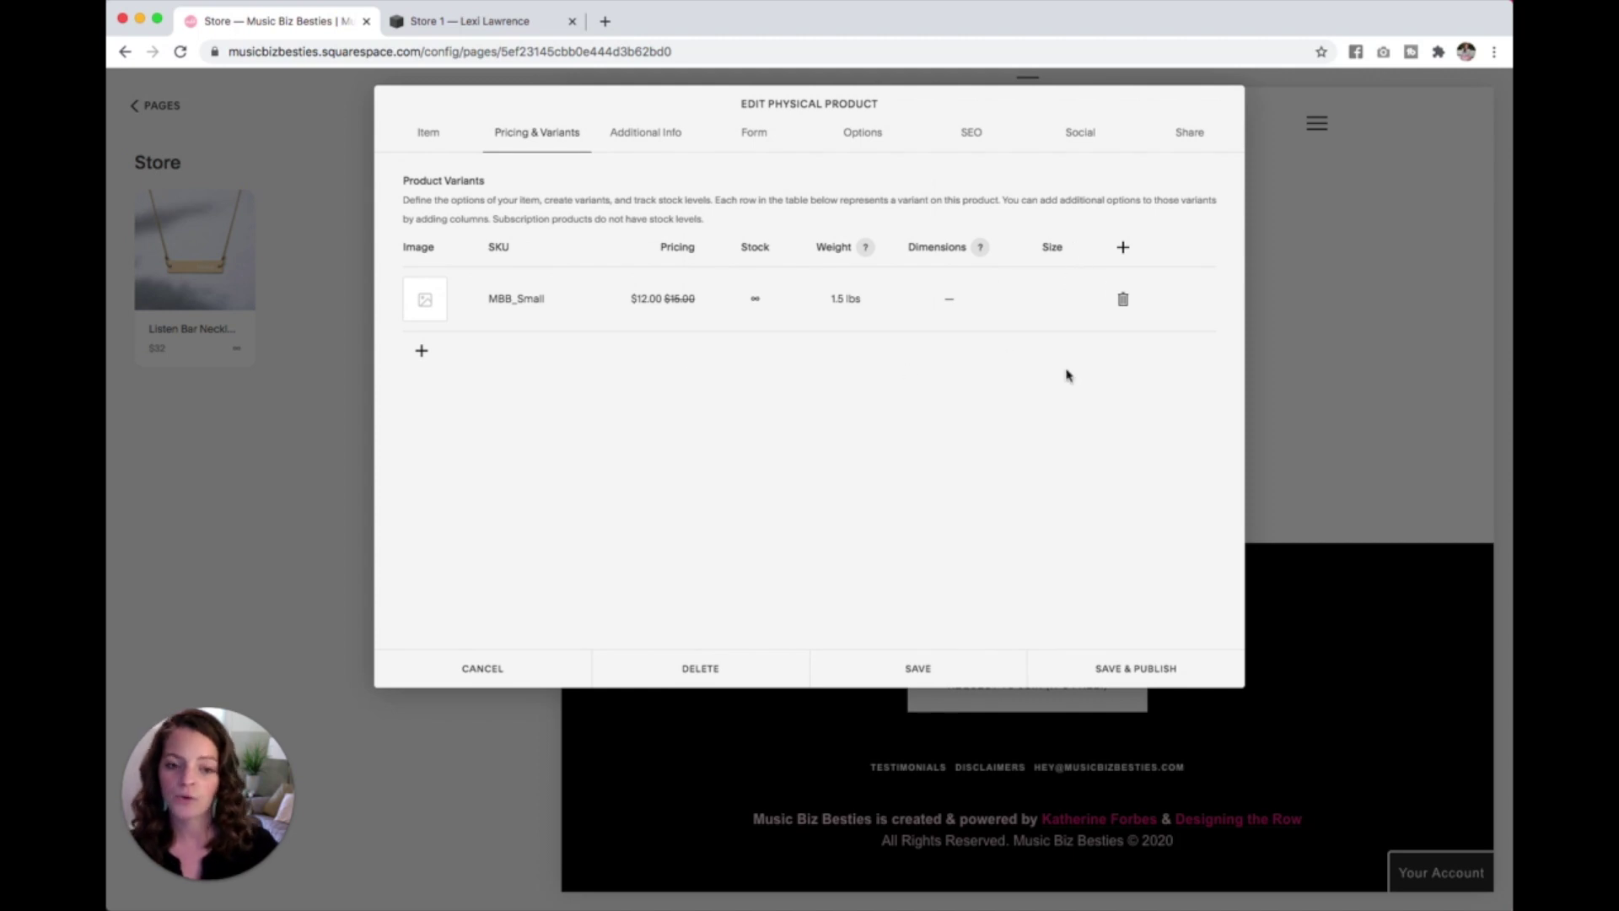
click(1056, 306)
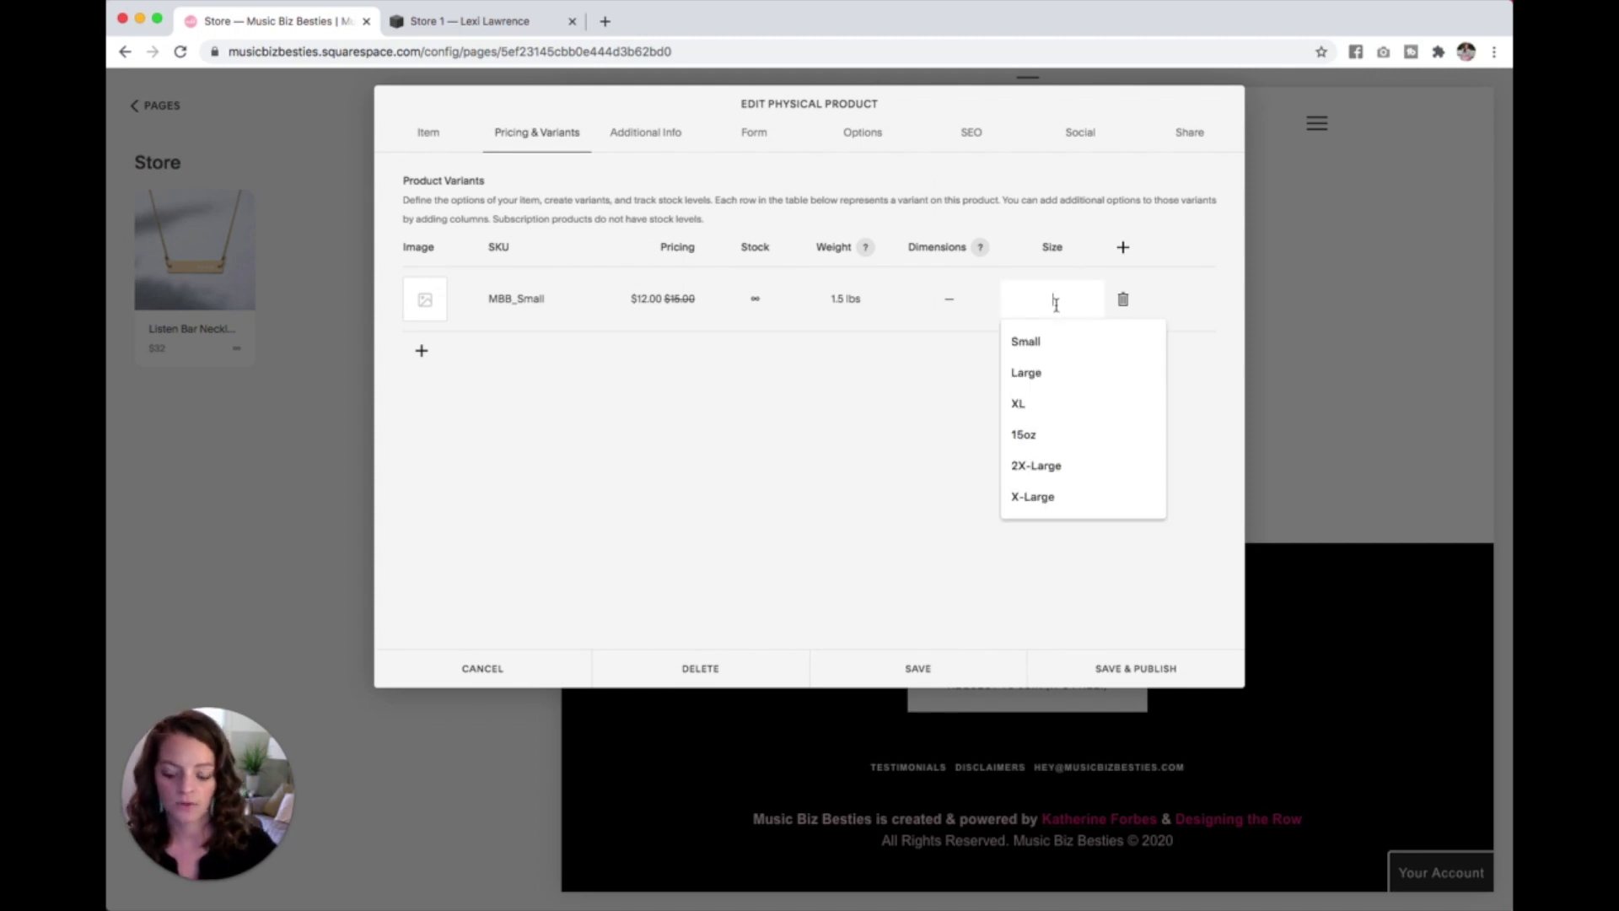
text(Small)
key(Return)
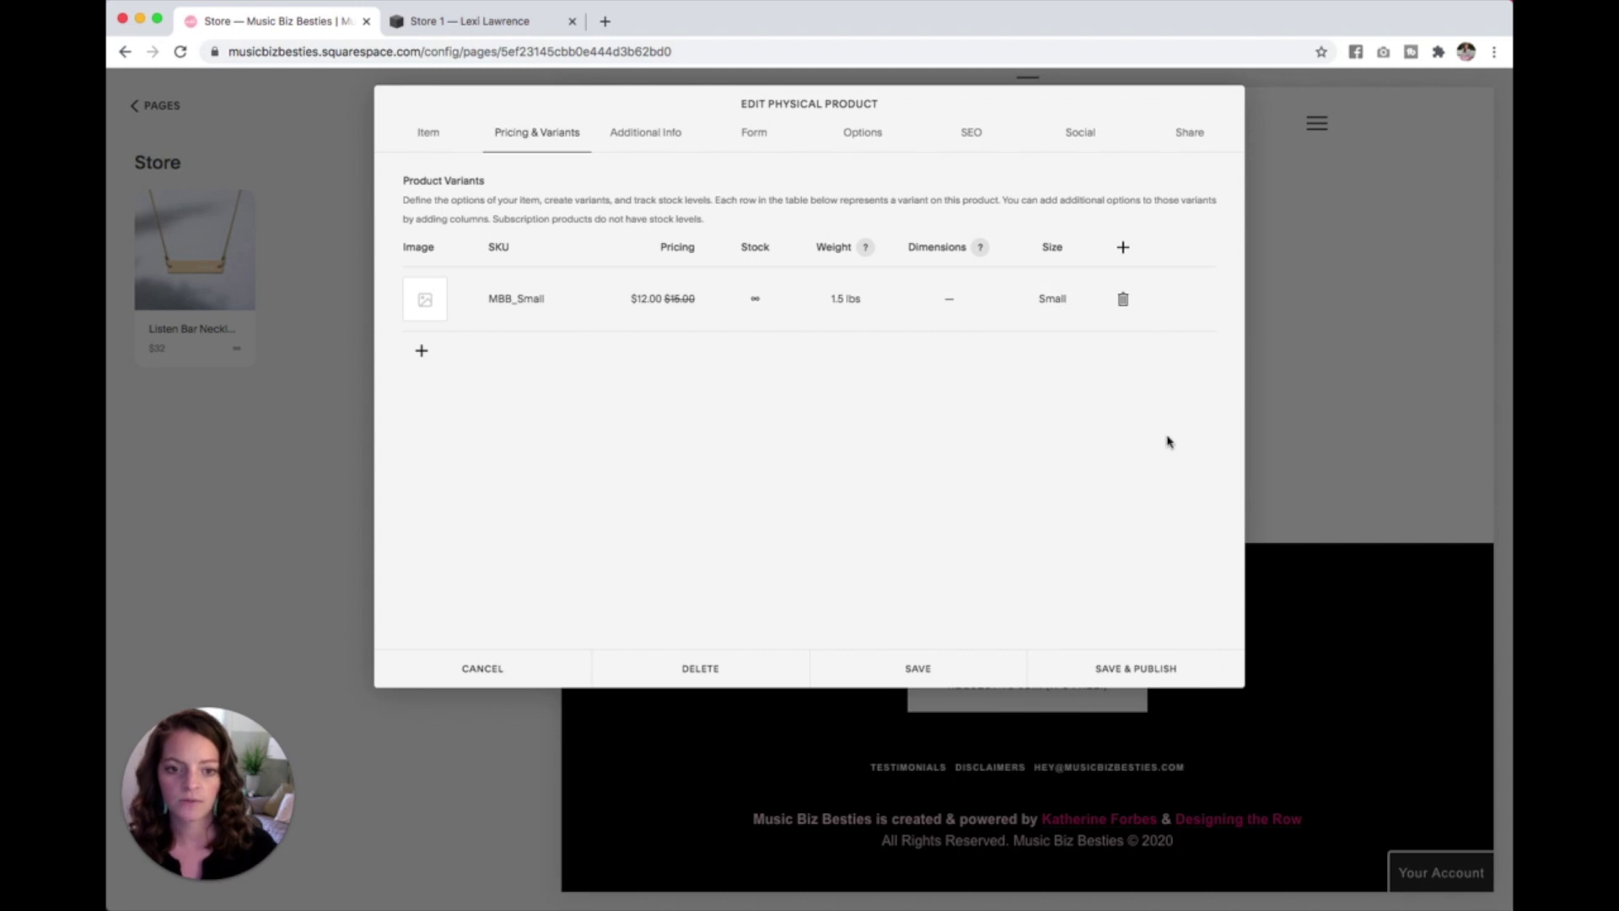
Take MBB_Small off sale at $15.00, give it 12 in stock, and add a second variant row
click(659, 310)
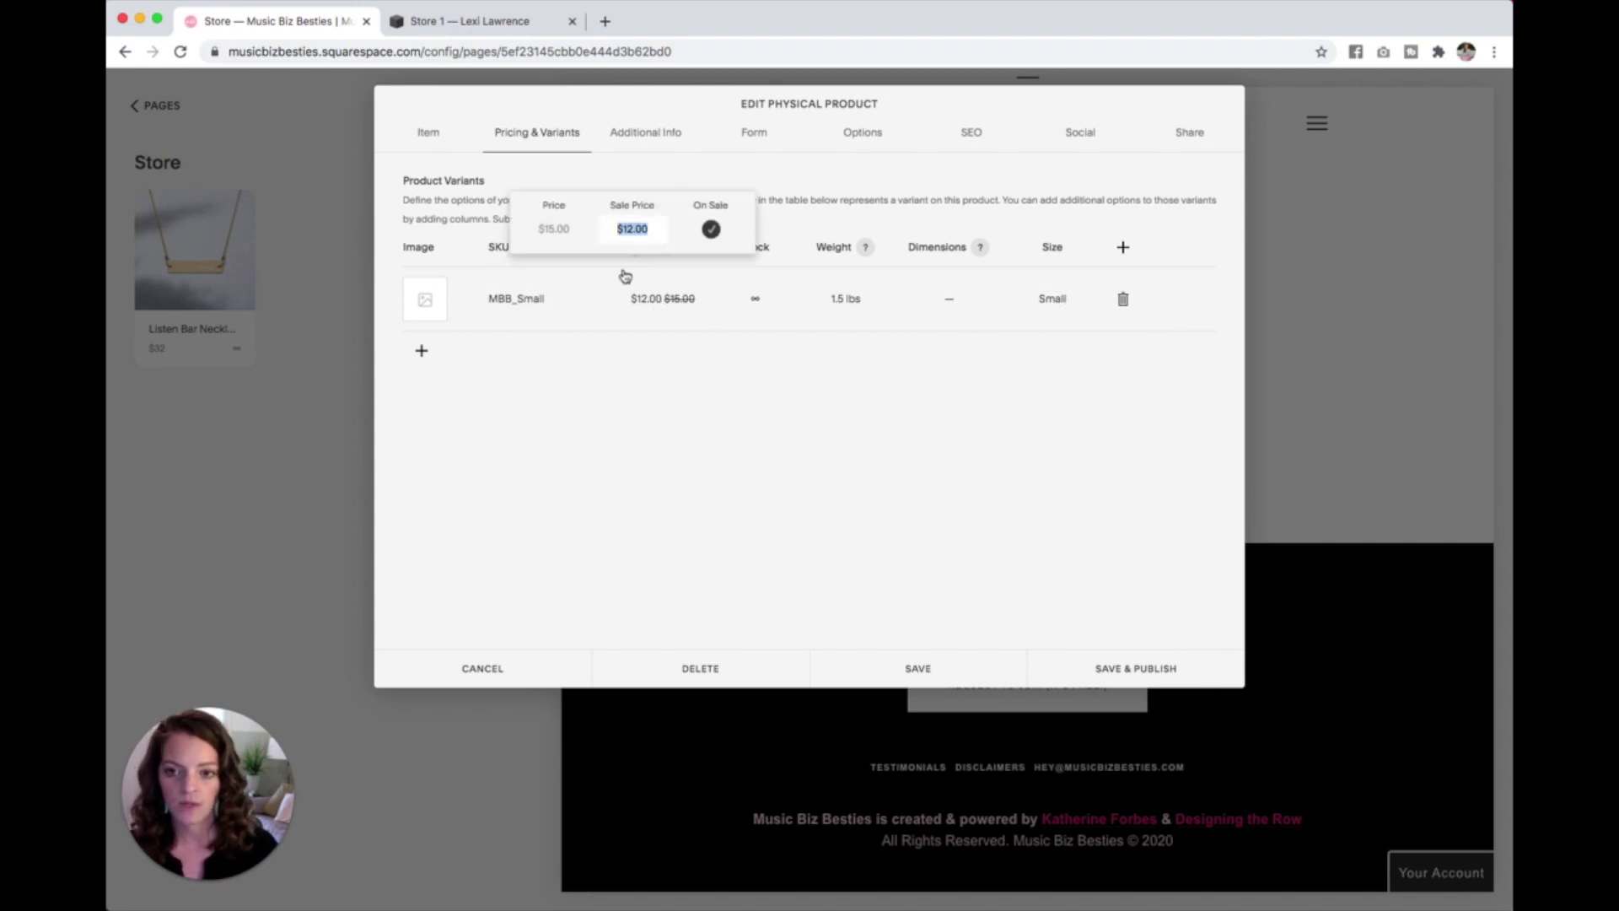
click(711, 229)
click(777, 412)
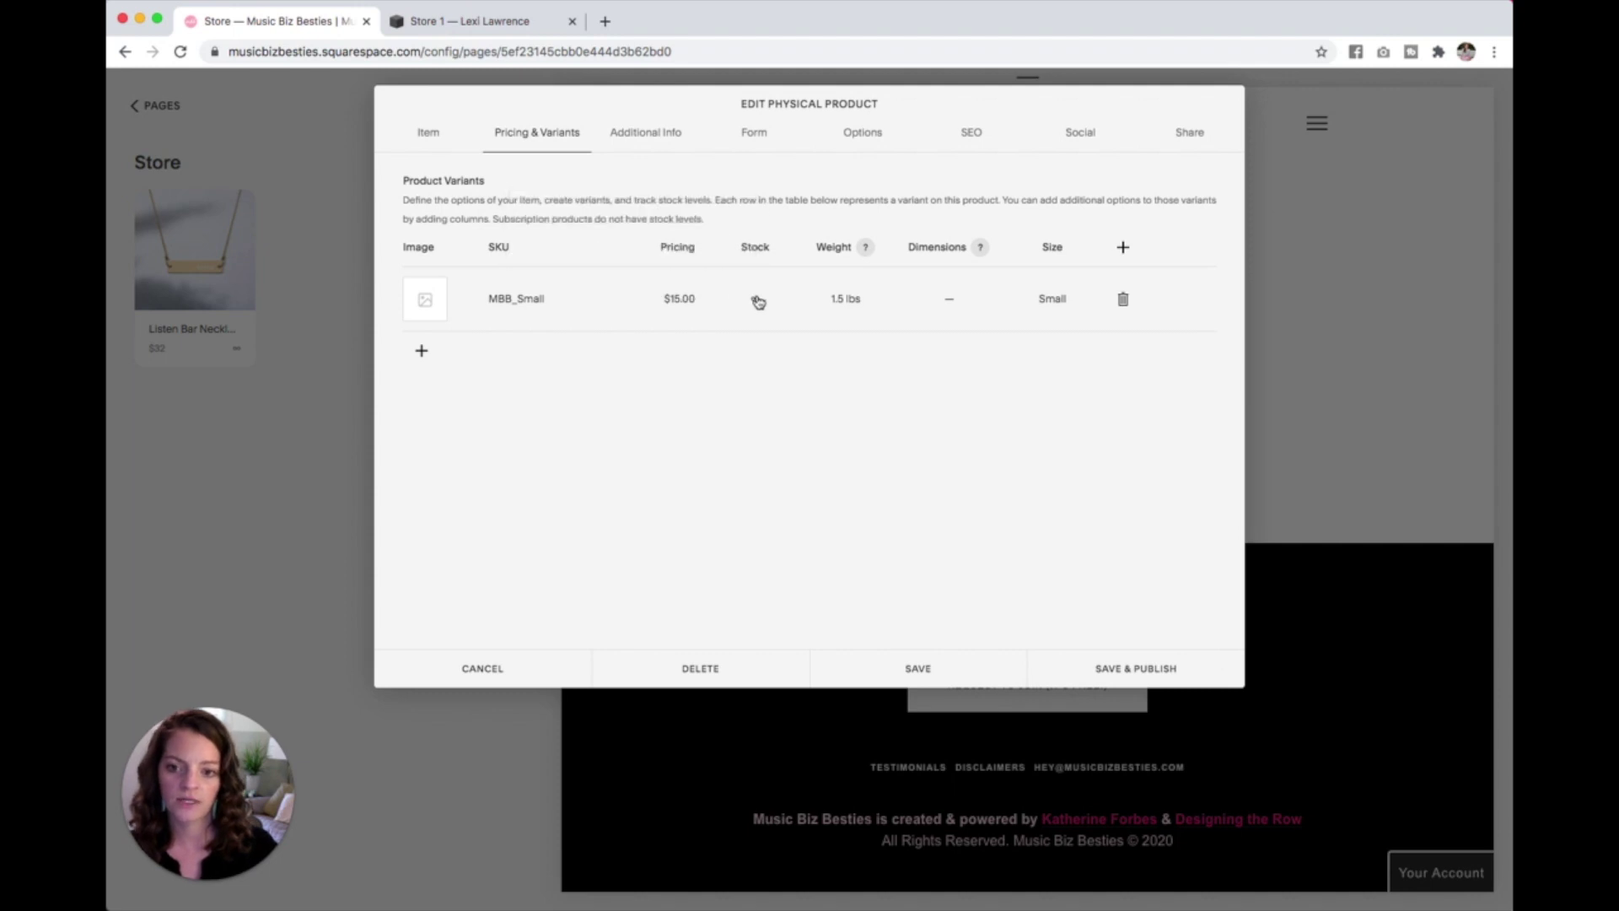
click(753, 300)
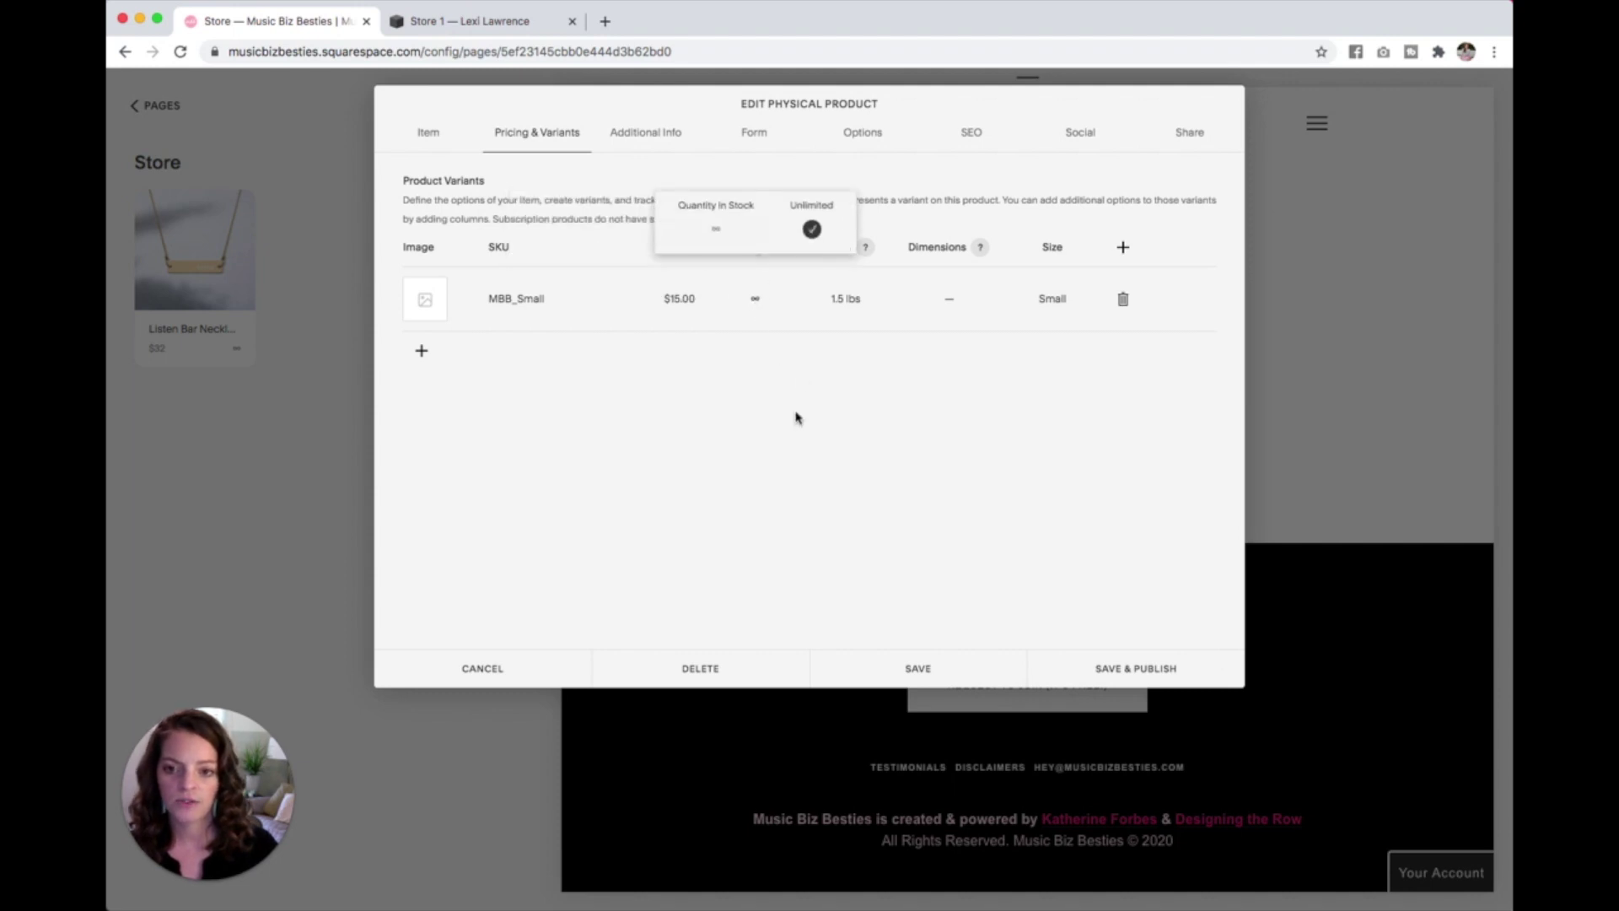
click(811, 229)
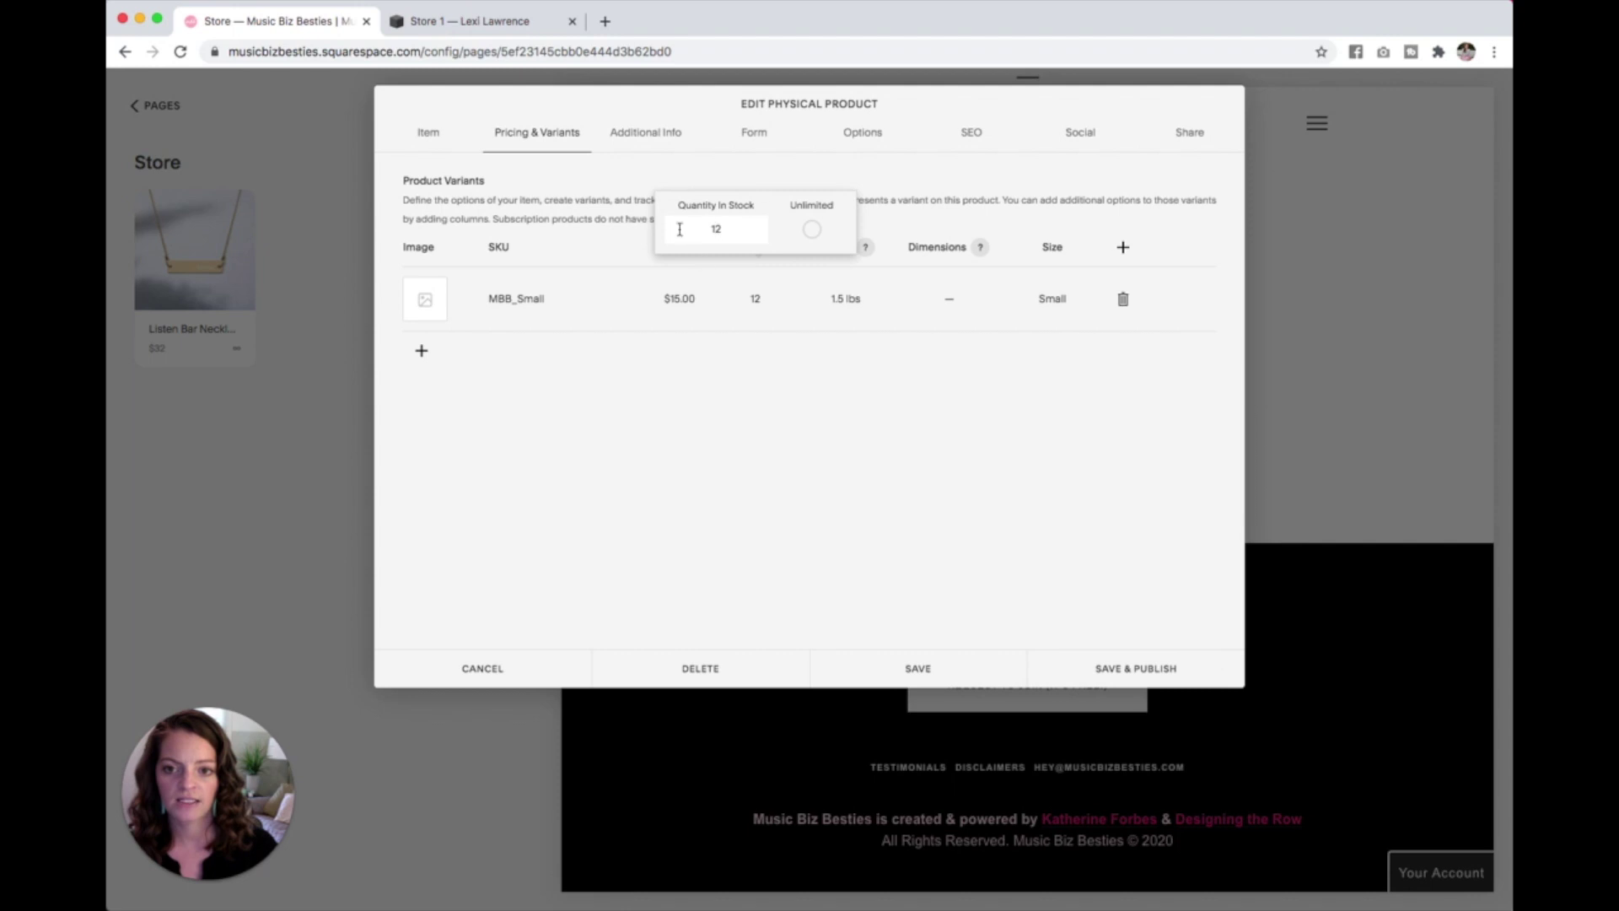
click(1187, 391)
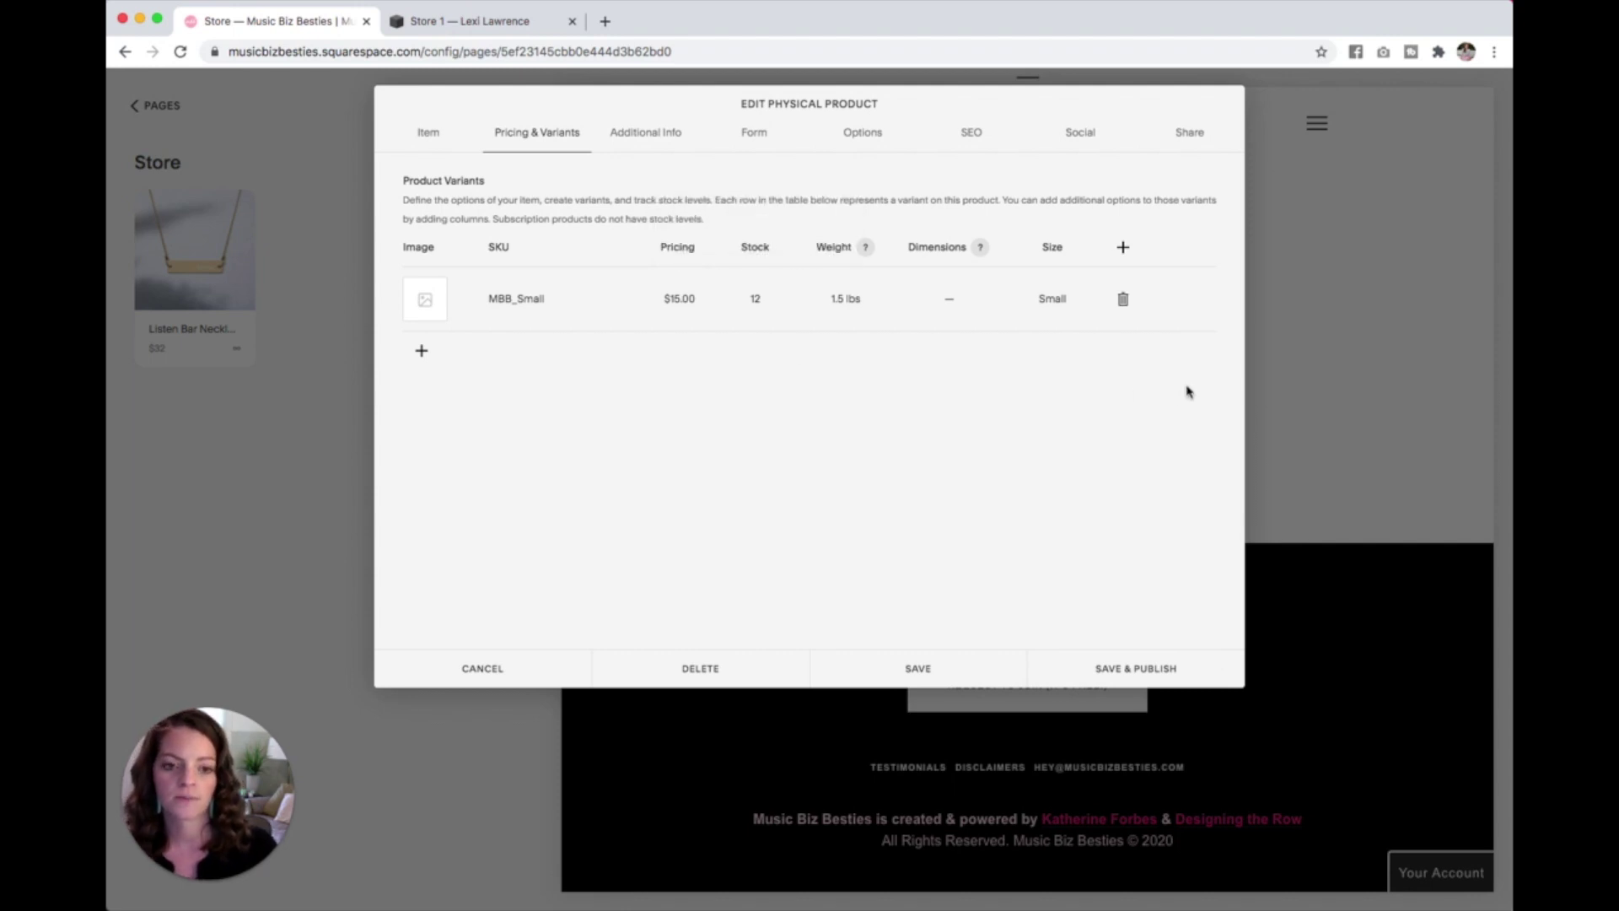
click(423, 353)
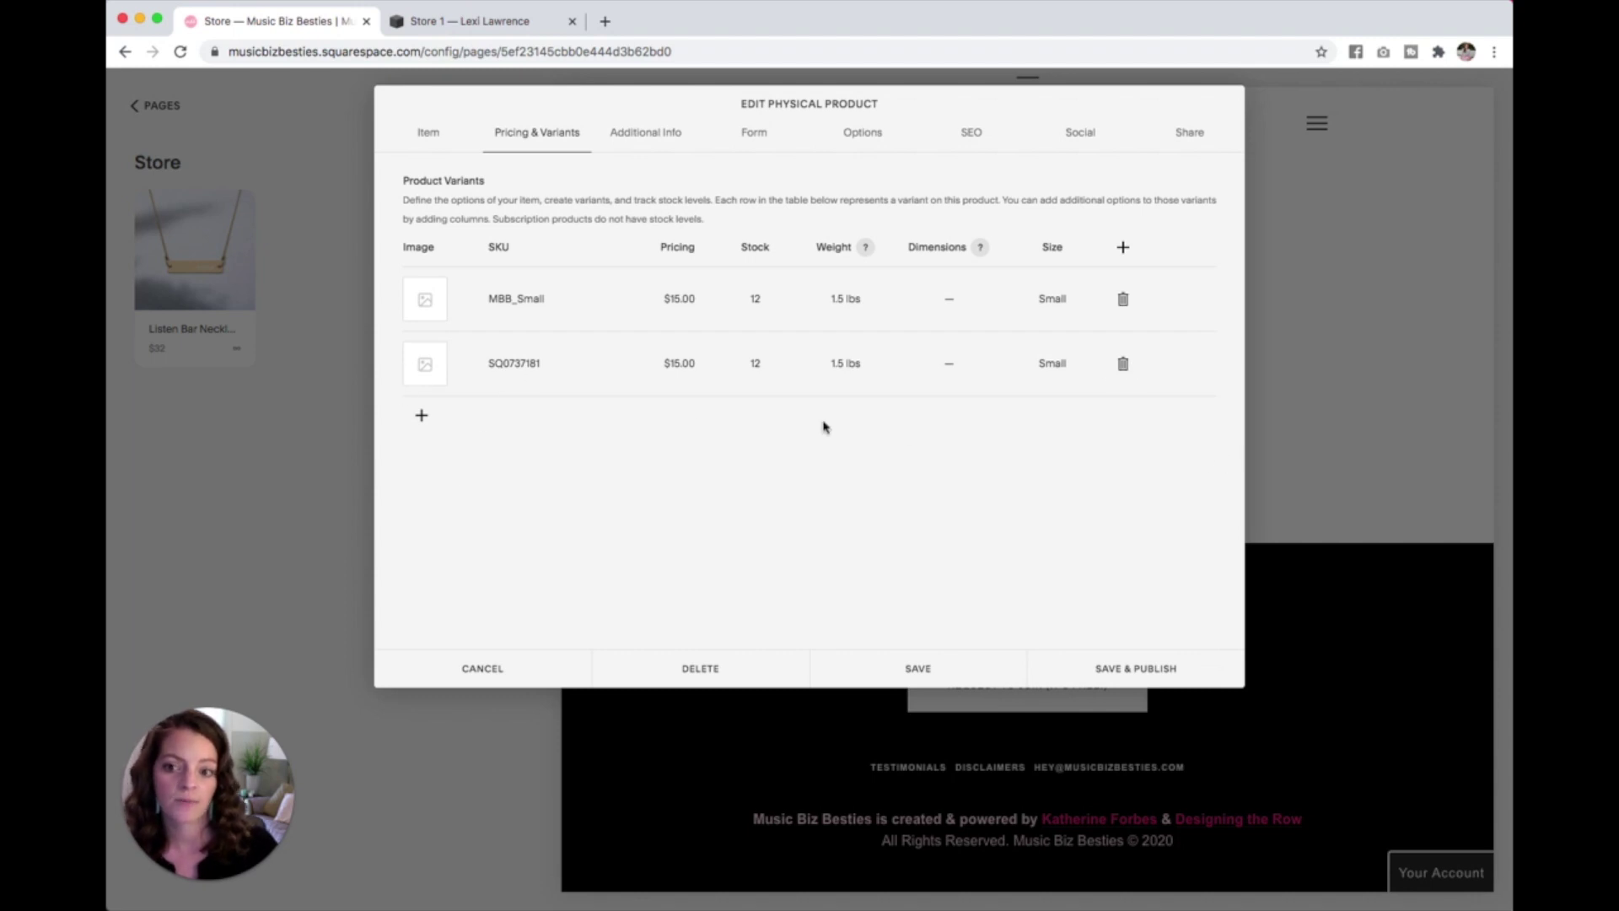
Make the second variant MBB_Medium with 5 in stock and size Medium
click(532, 366)
double_click(533, 368)
text(M)
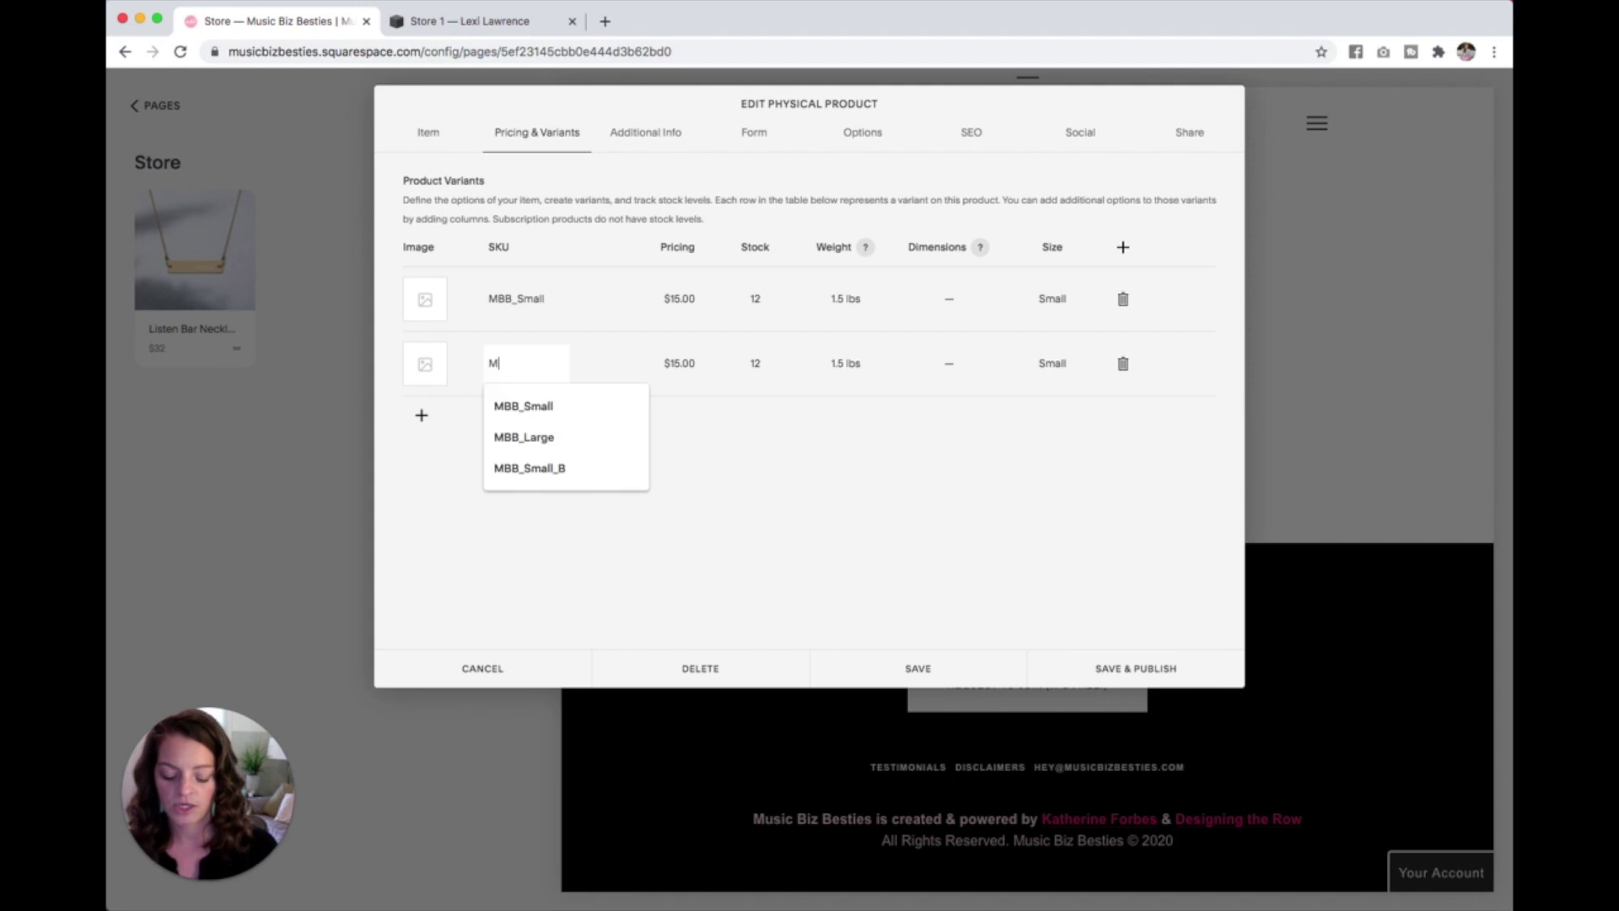
text(BB_Medium)
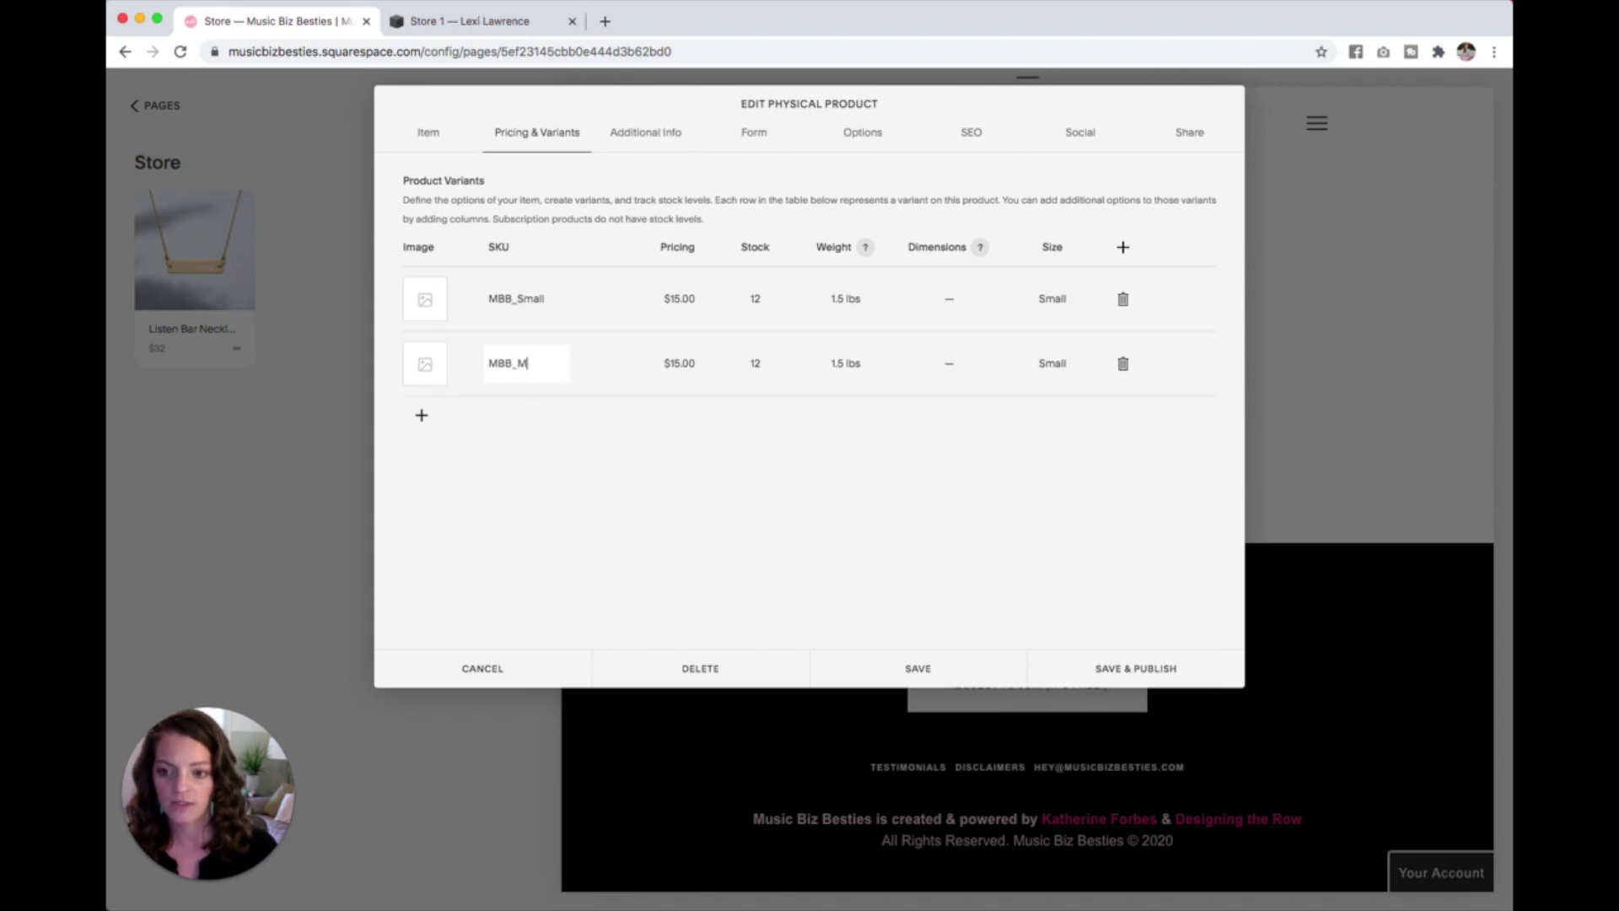
click(753, 364)
text(5)
click(998, 519)
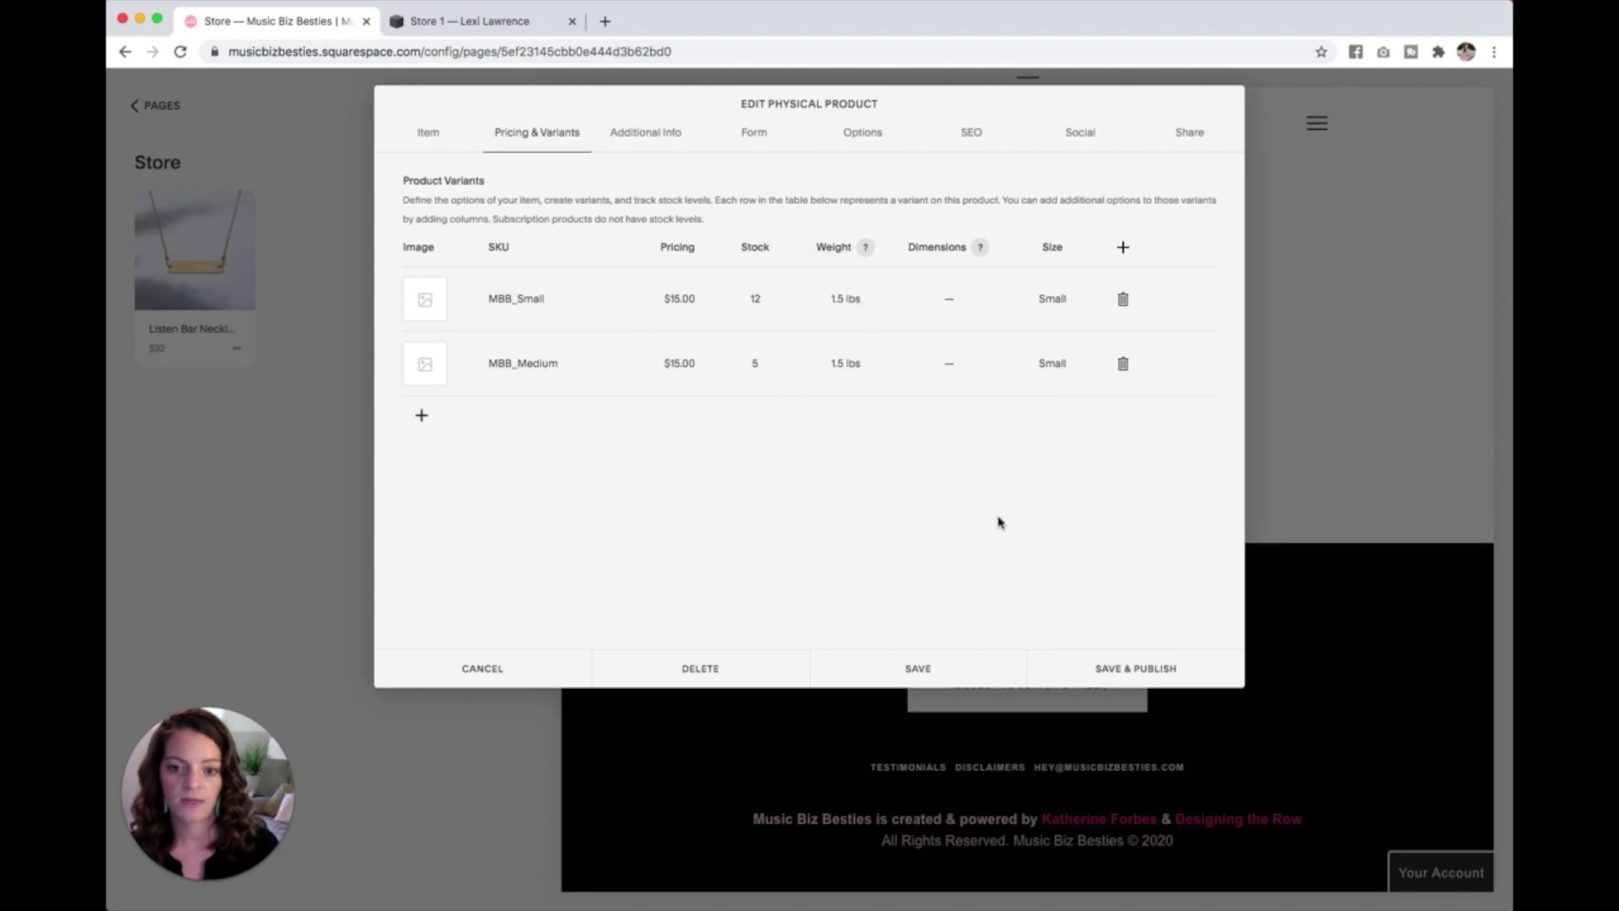
click(1051, 364)
text(Medium)
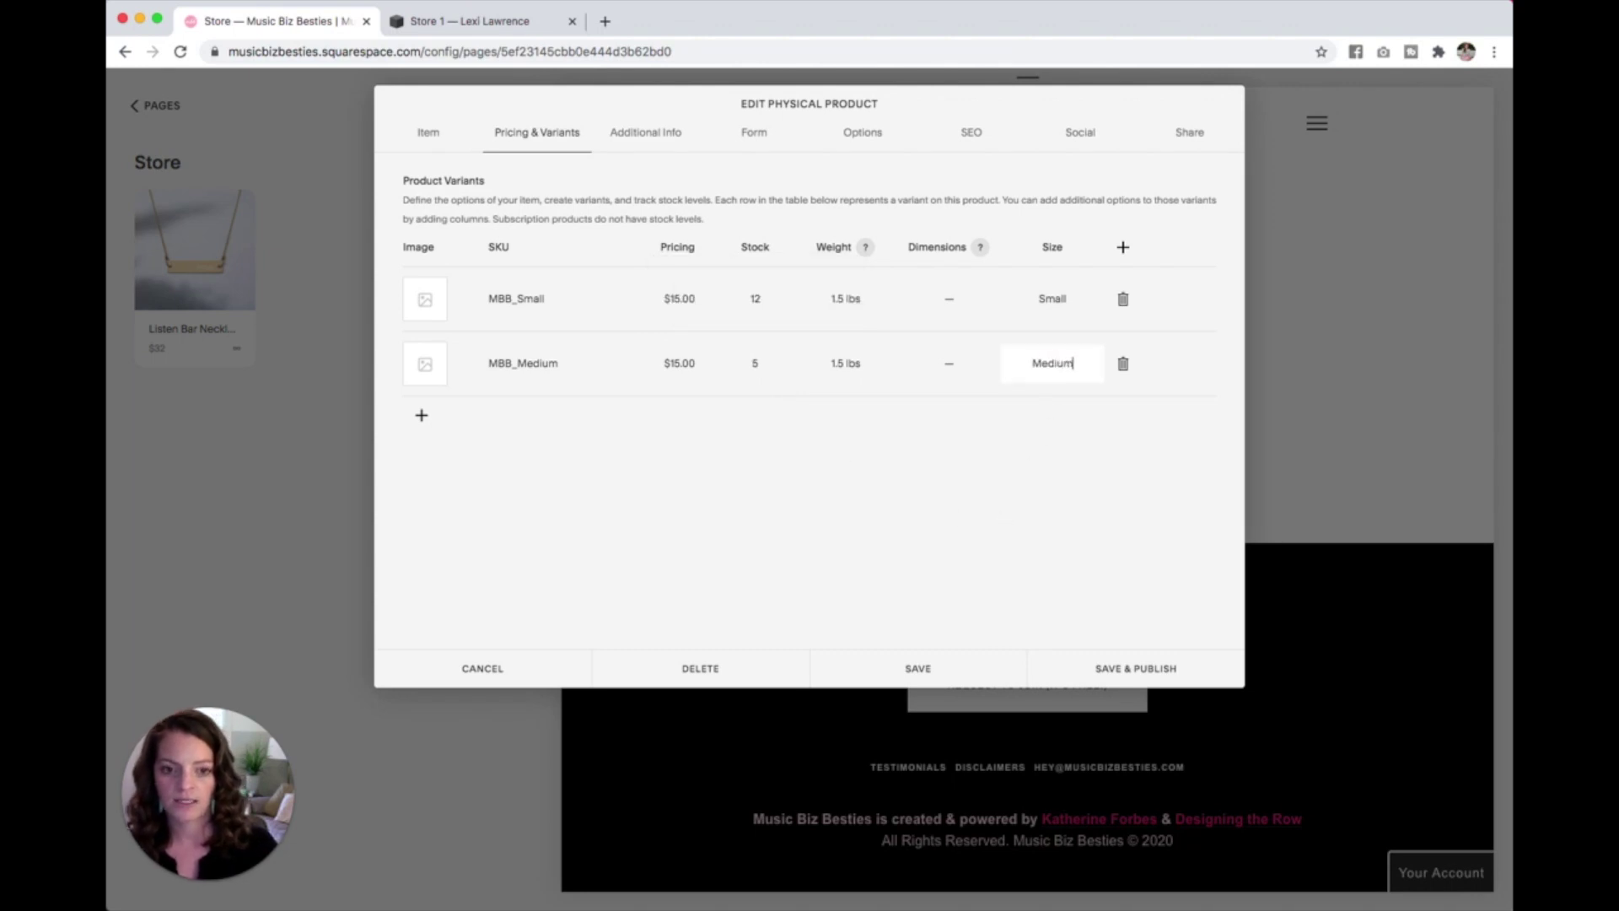
key(Return)
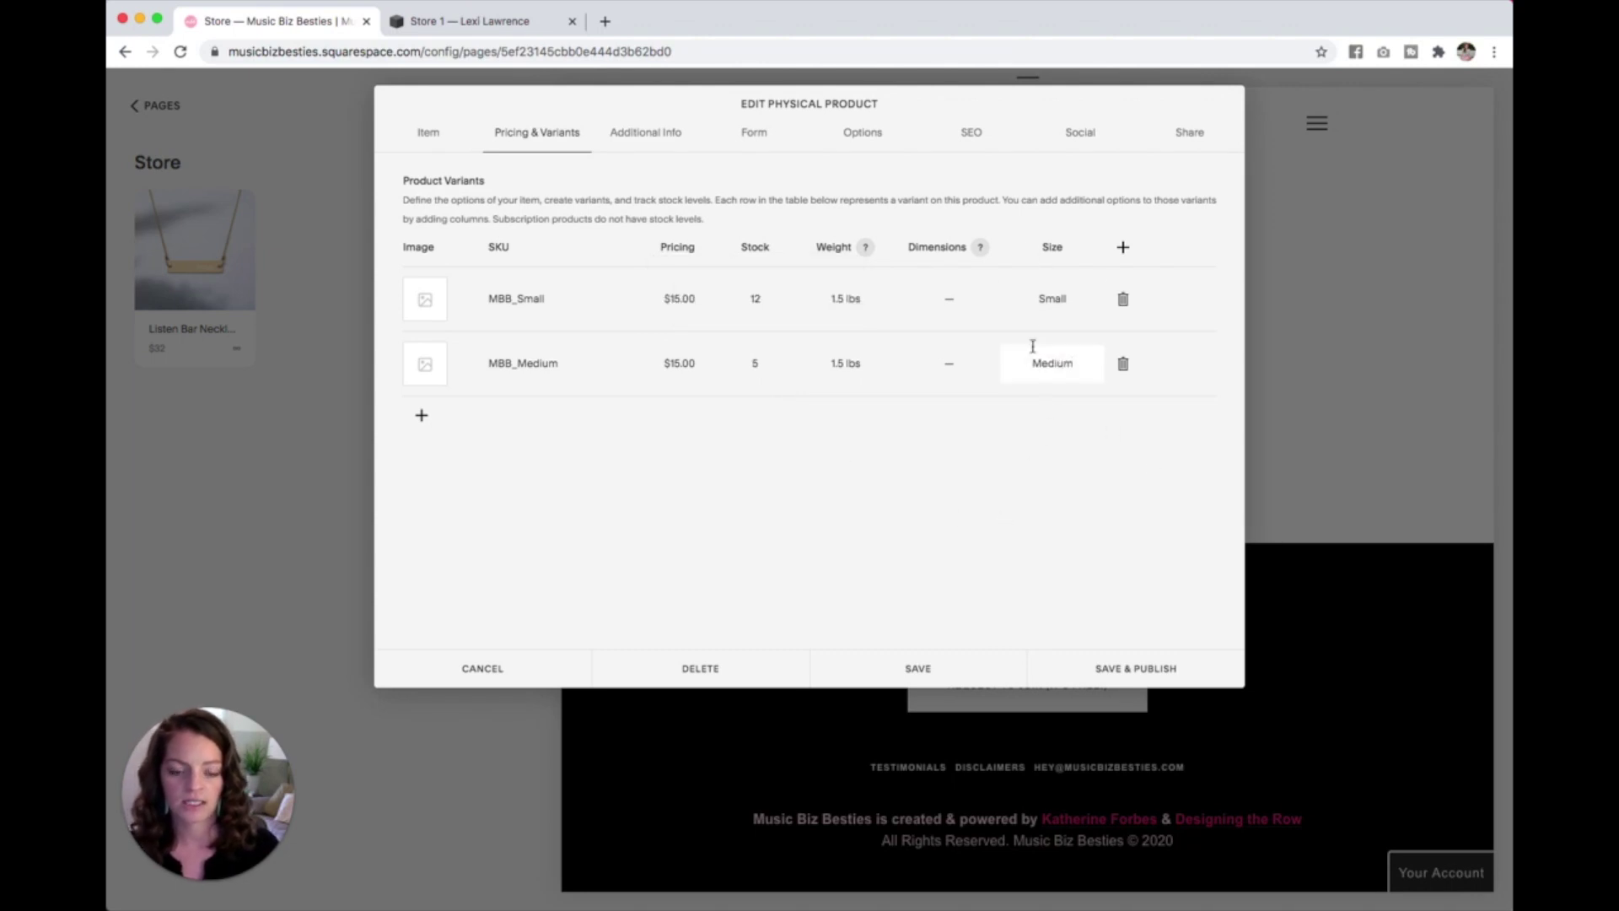
Add a third variant MBB_Large with 7 in stock and size Large, plus a fourth row
click(421, 415)
click(546, 438)
text(MBB_Large)
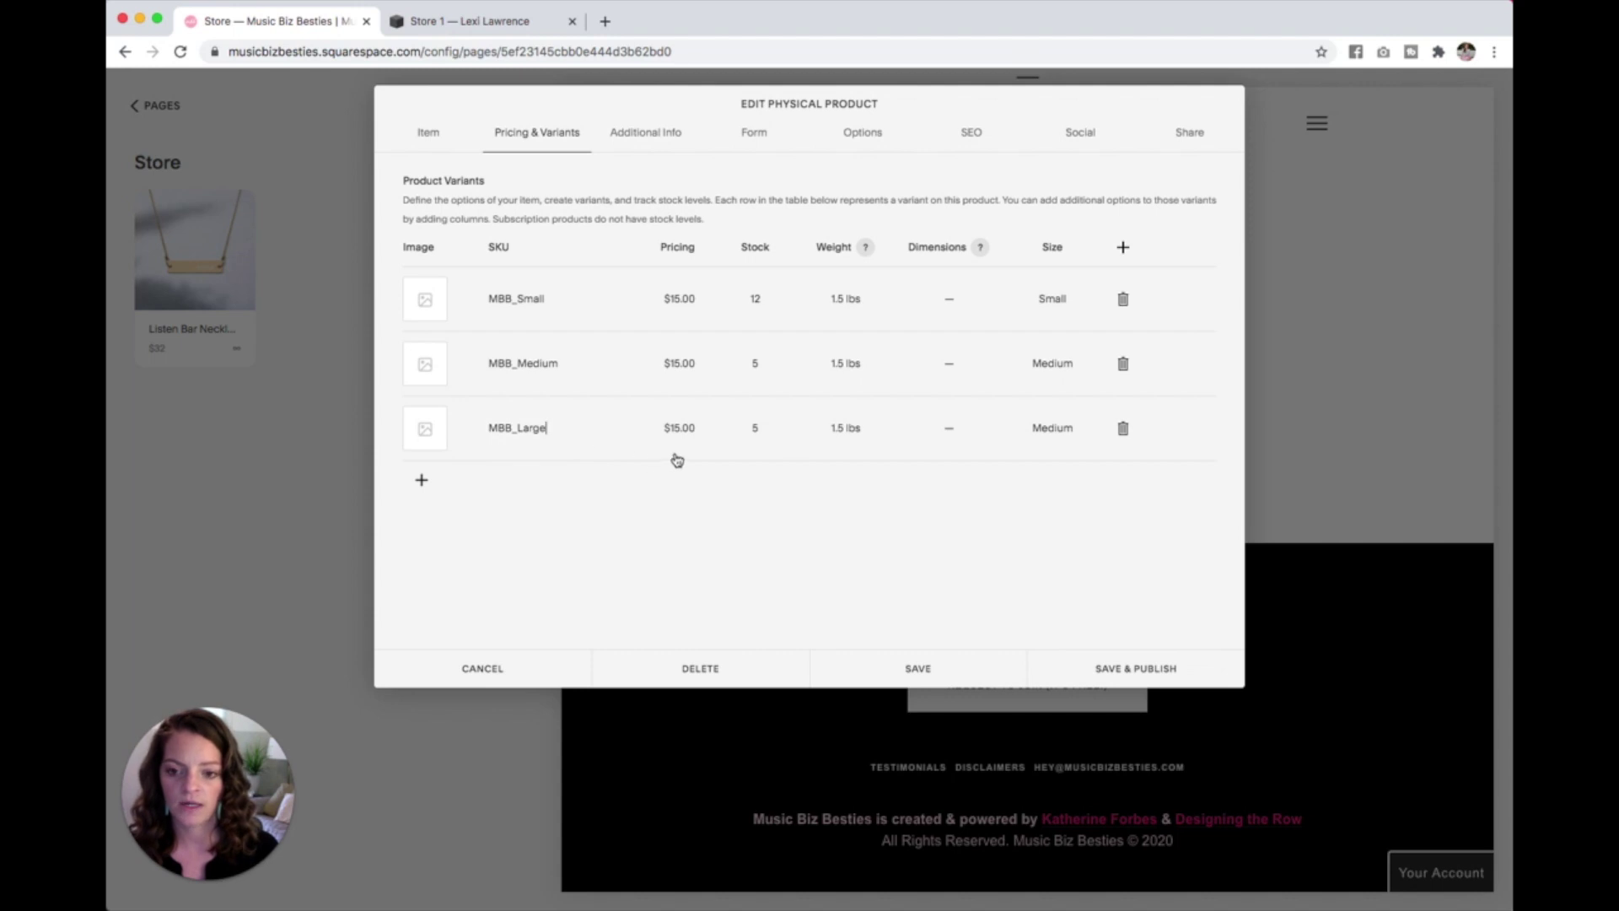
click(754, 432)
text(7)
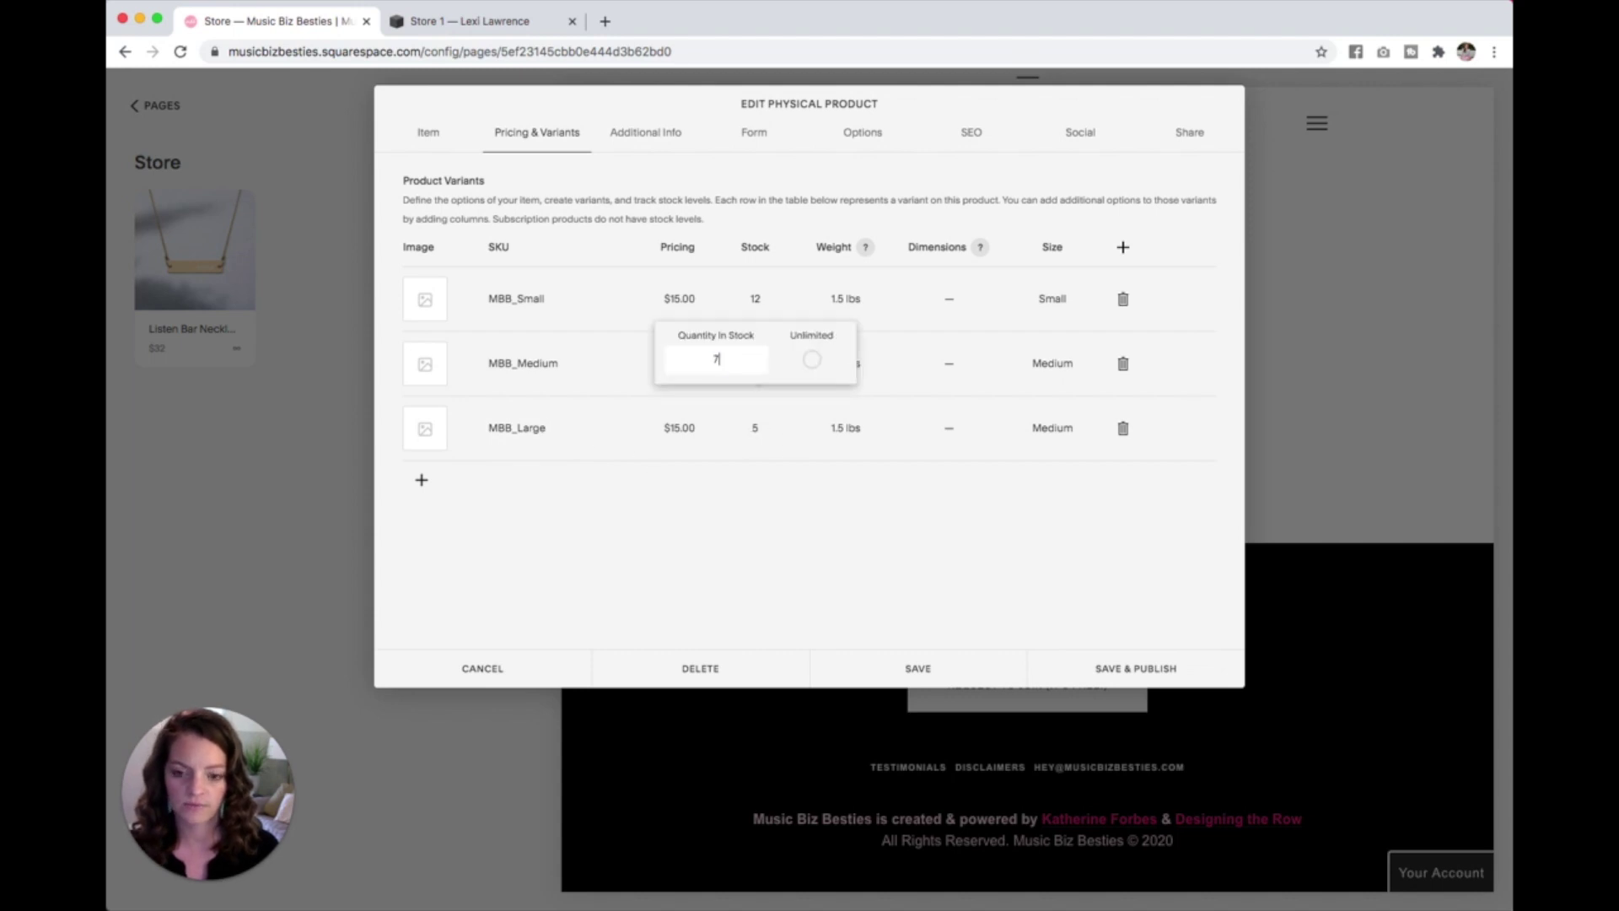
click(945, 545)
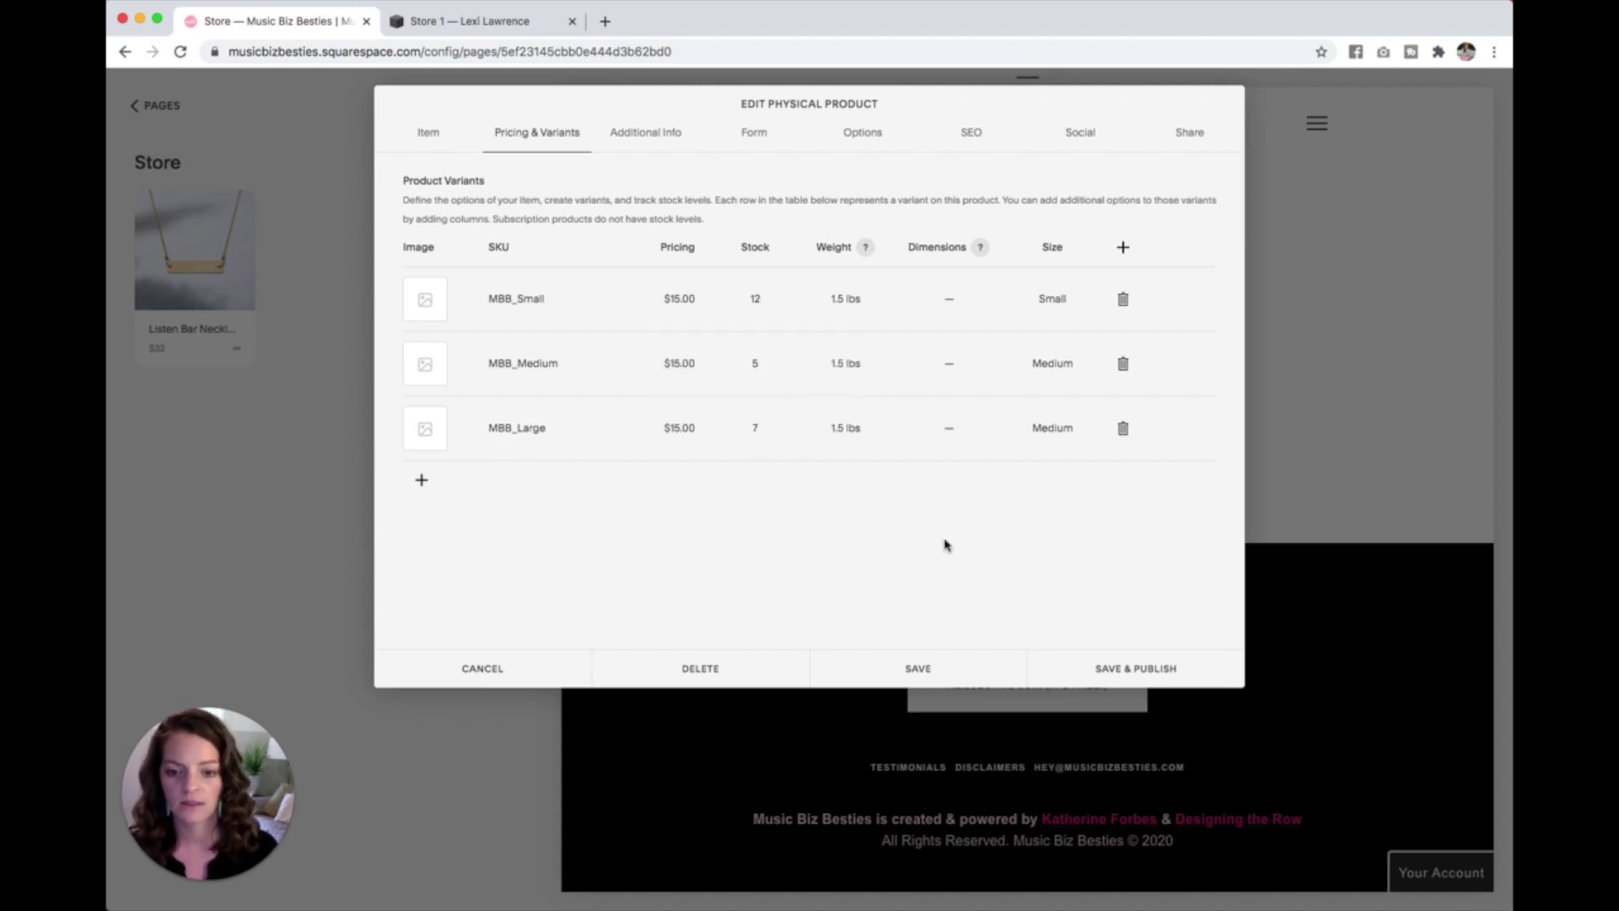
click(1053, 427)
text(Large)
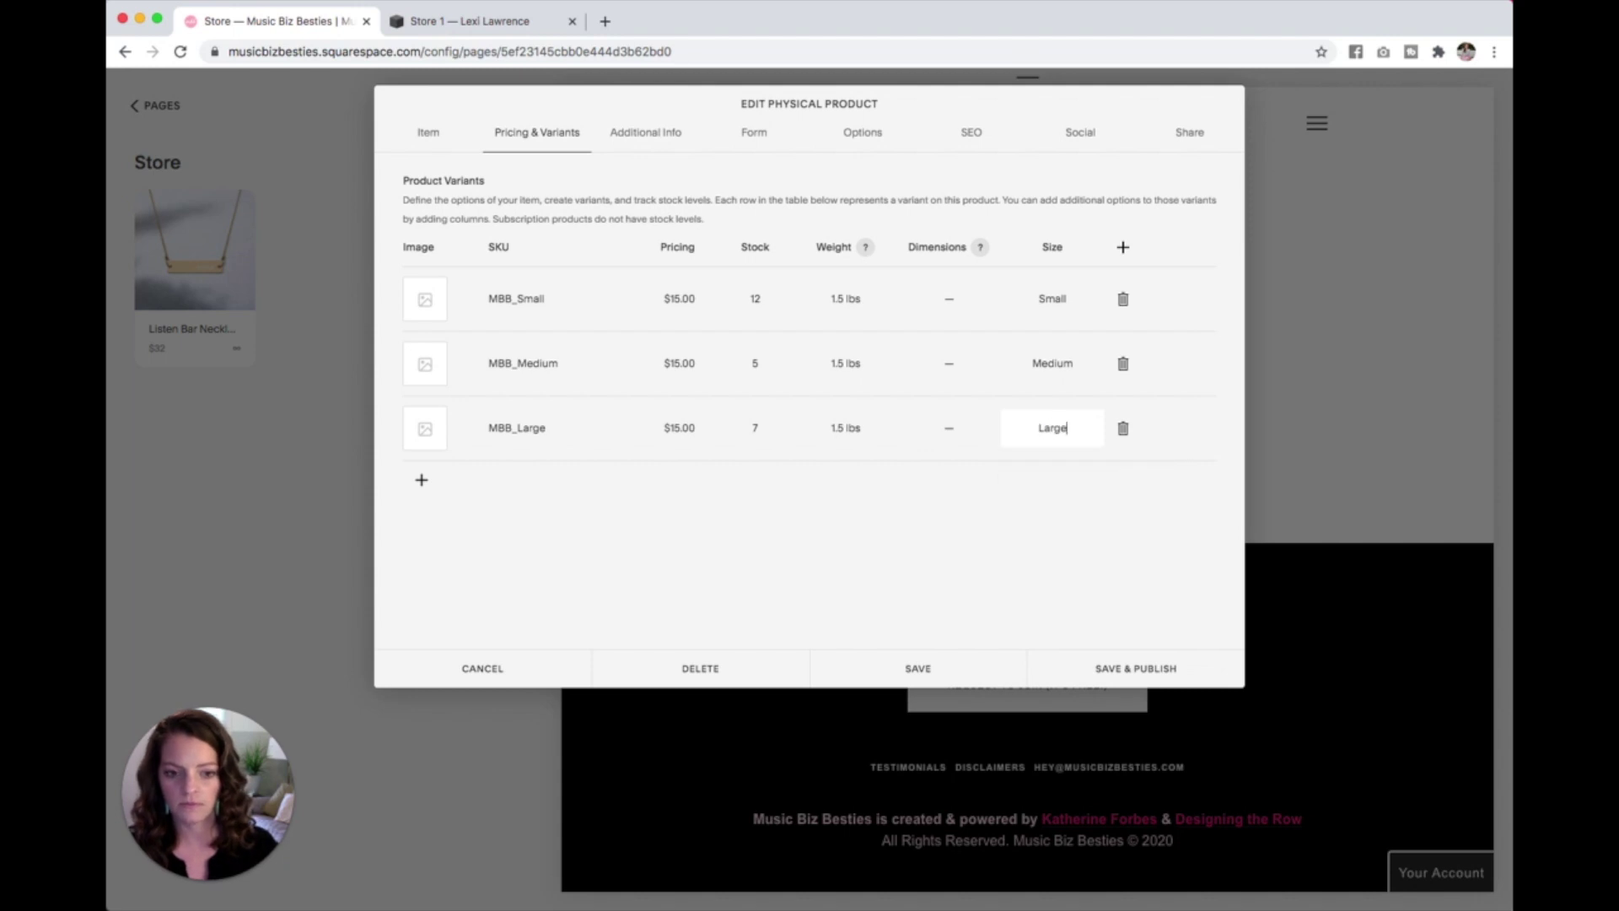
click(916, 539)
click(421, 480)
Set the fourth variant's SKU to MBB_XL, price to $18.00 and size to XLarge
click(517, 488)
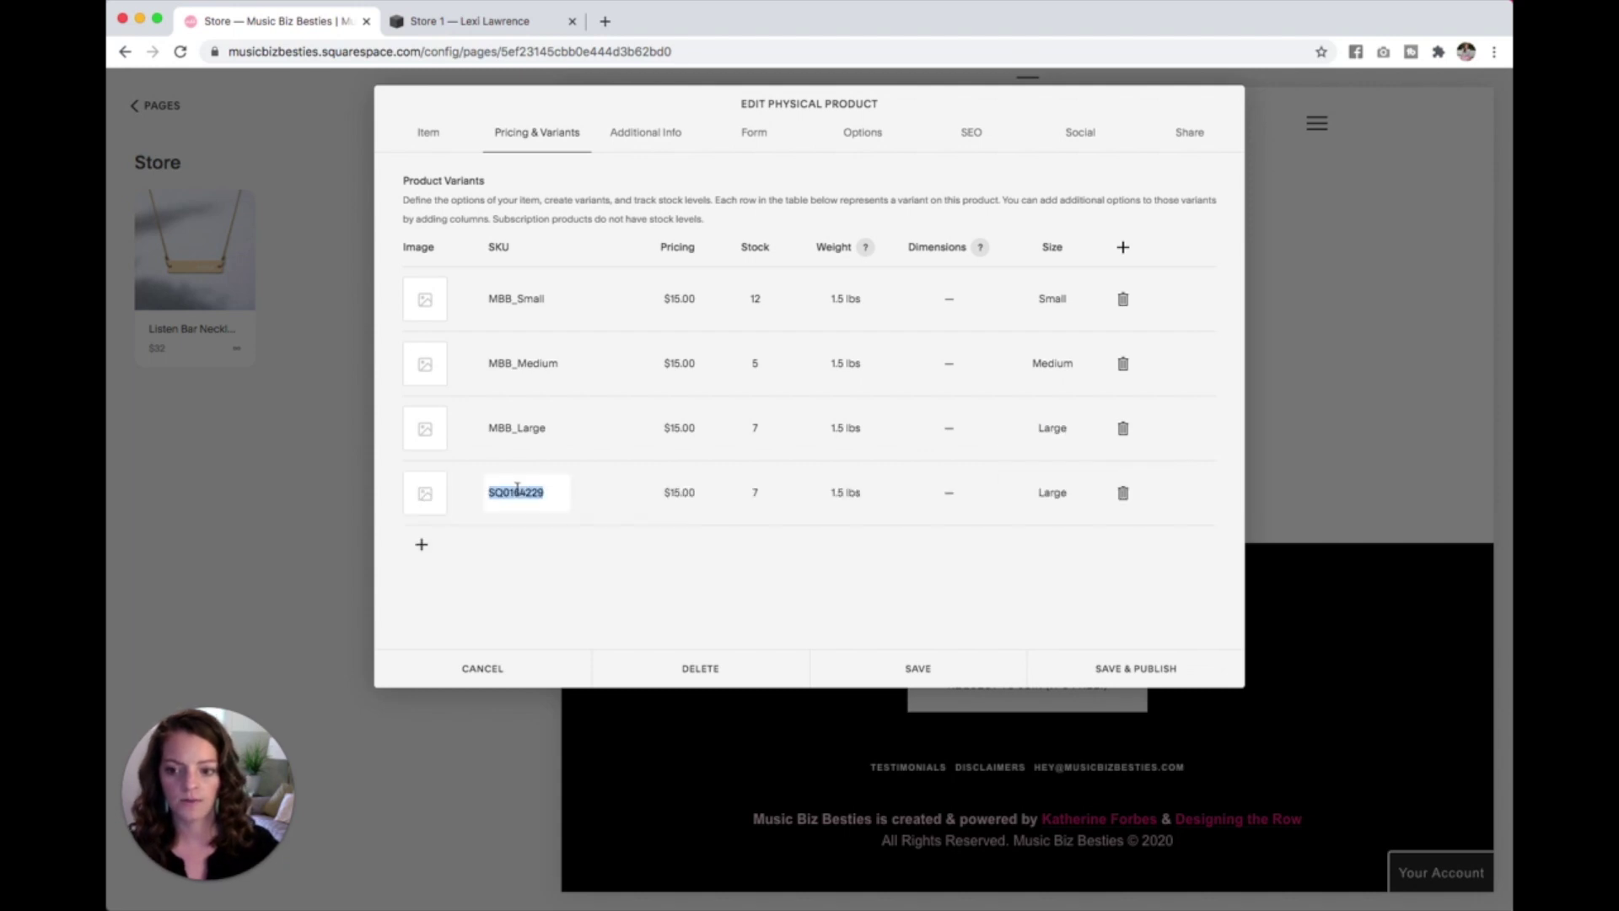
text(MBB_XL)
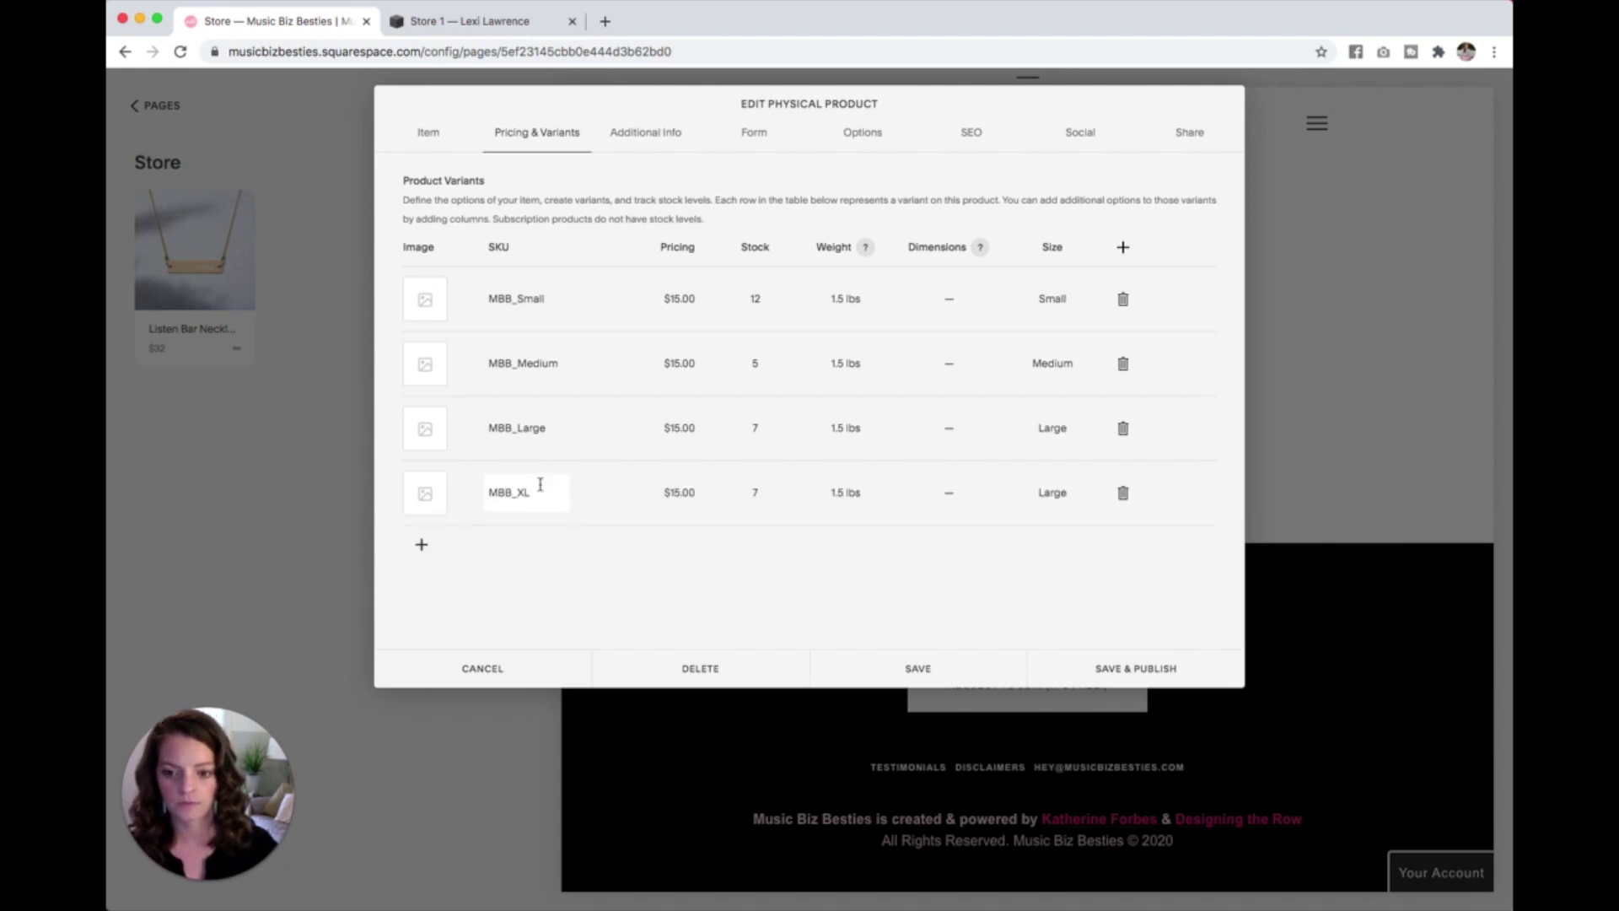
click(675, 496)
text(18)
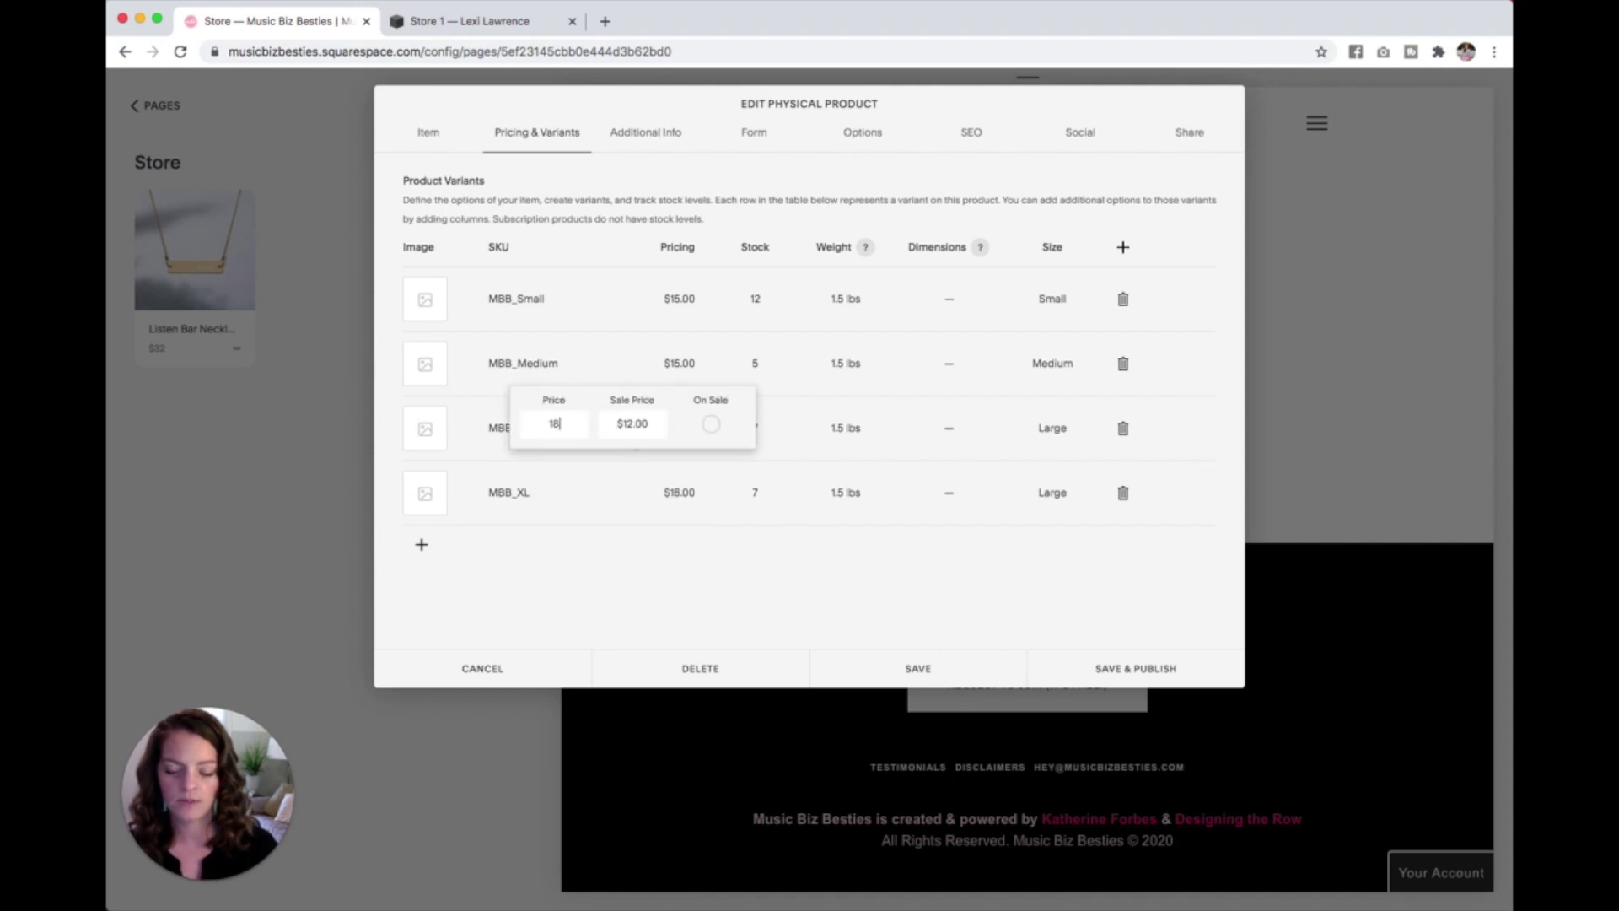
click(723, 586)
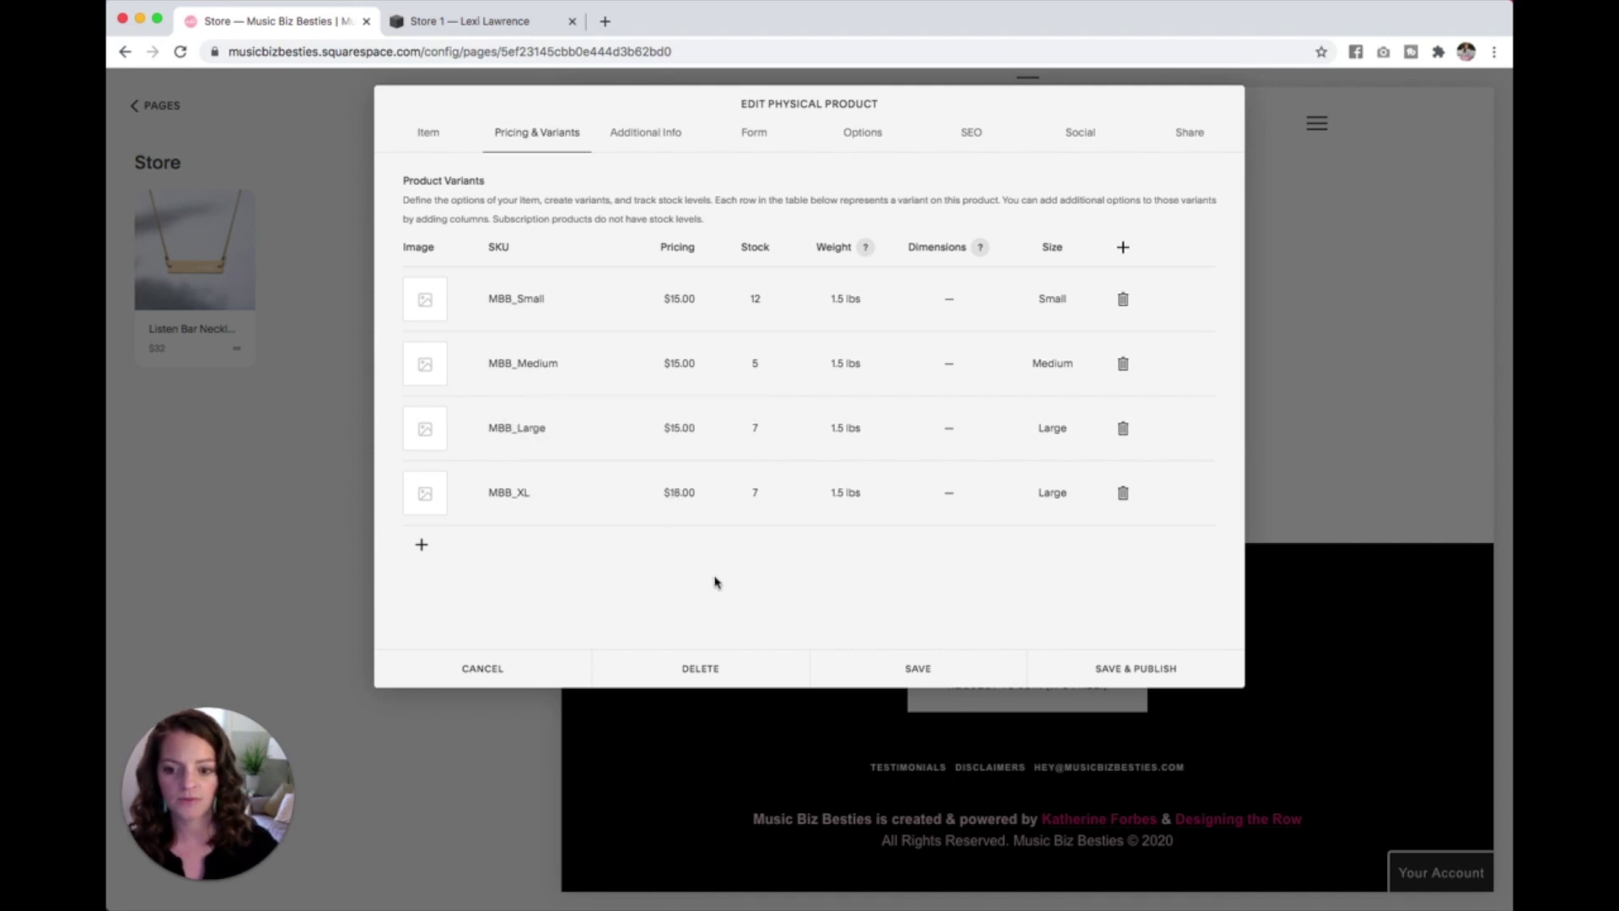
click(1020, 493)
text(XLarge)
click(966, 550)
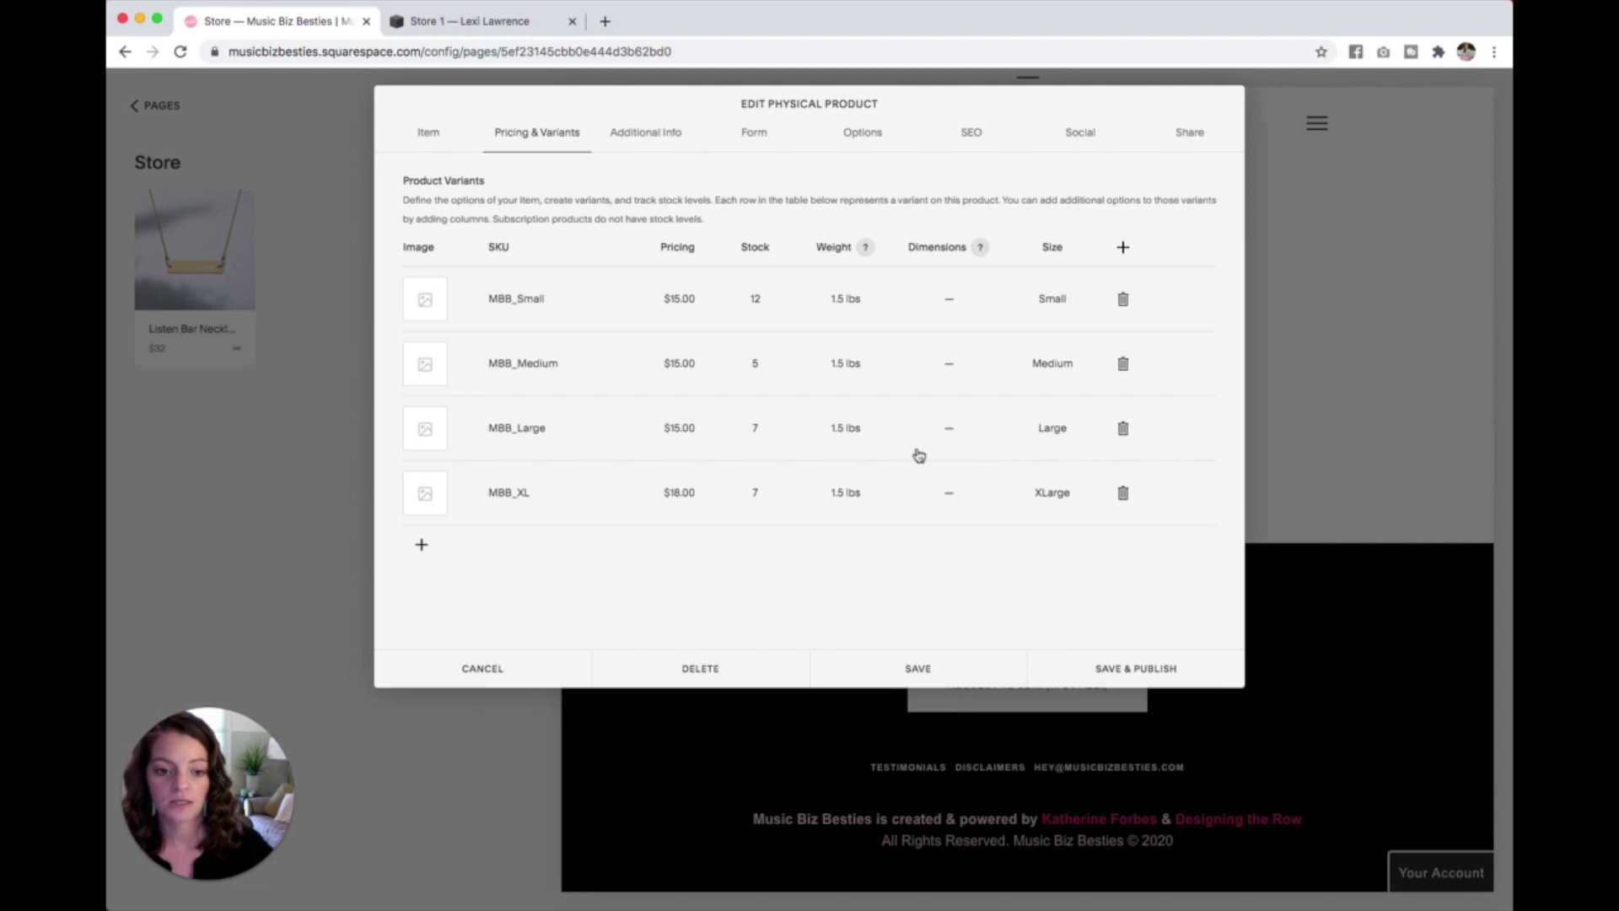
click(1123, 248)
Create a Color option and set Pink for the Small, Medium, Large and XLarge variants
text(Color)
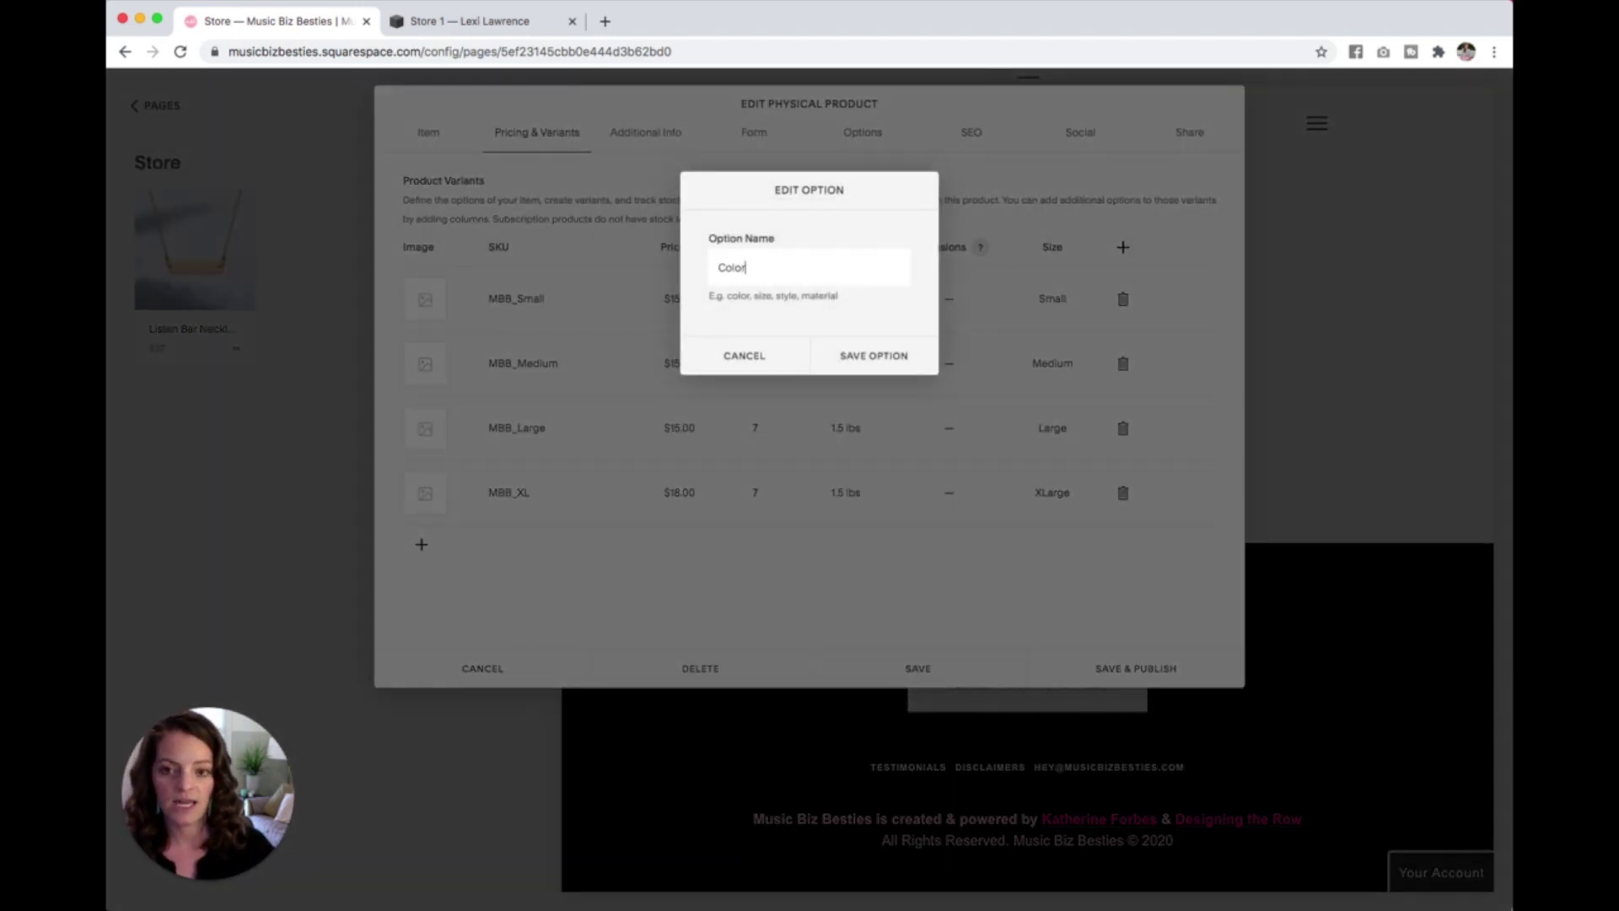
click(858, 364)
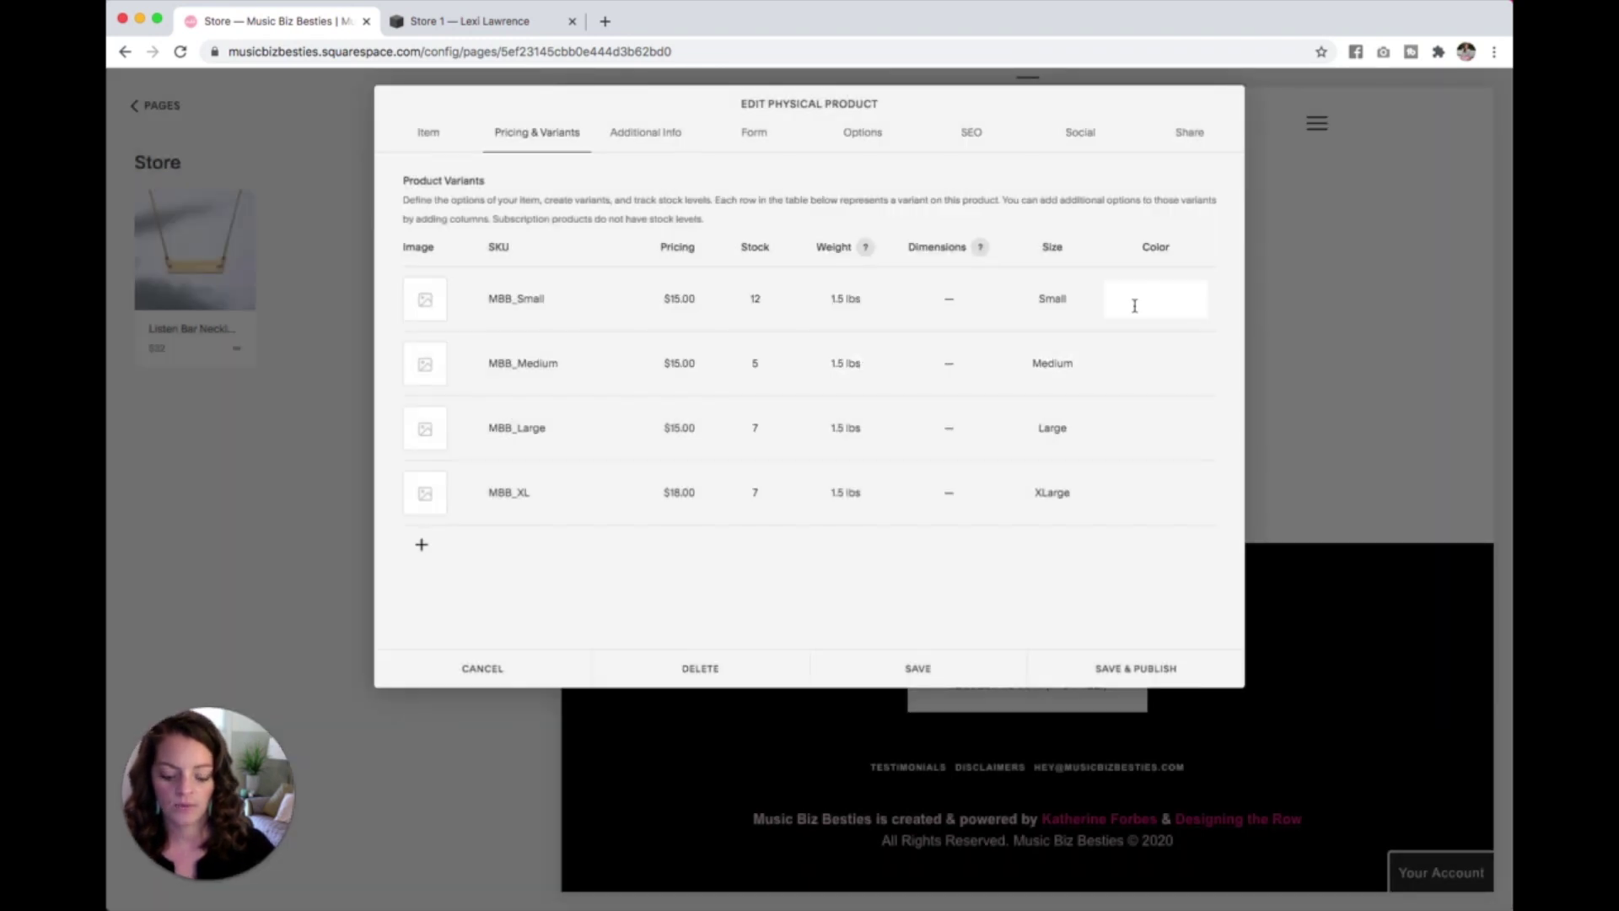
text(Pink)
click(1157, 357)
text(Pin)
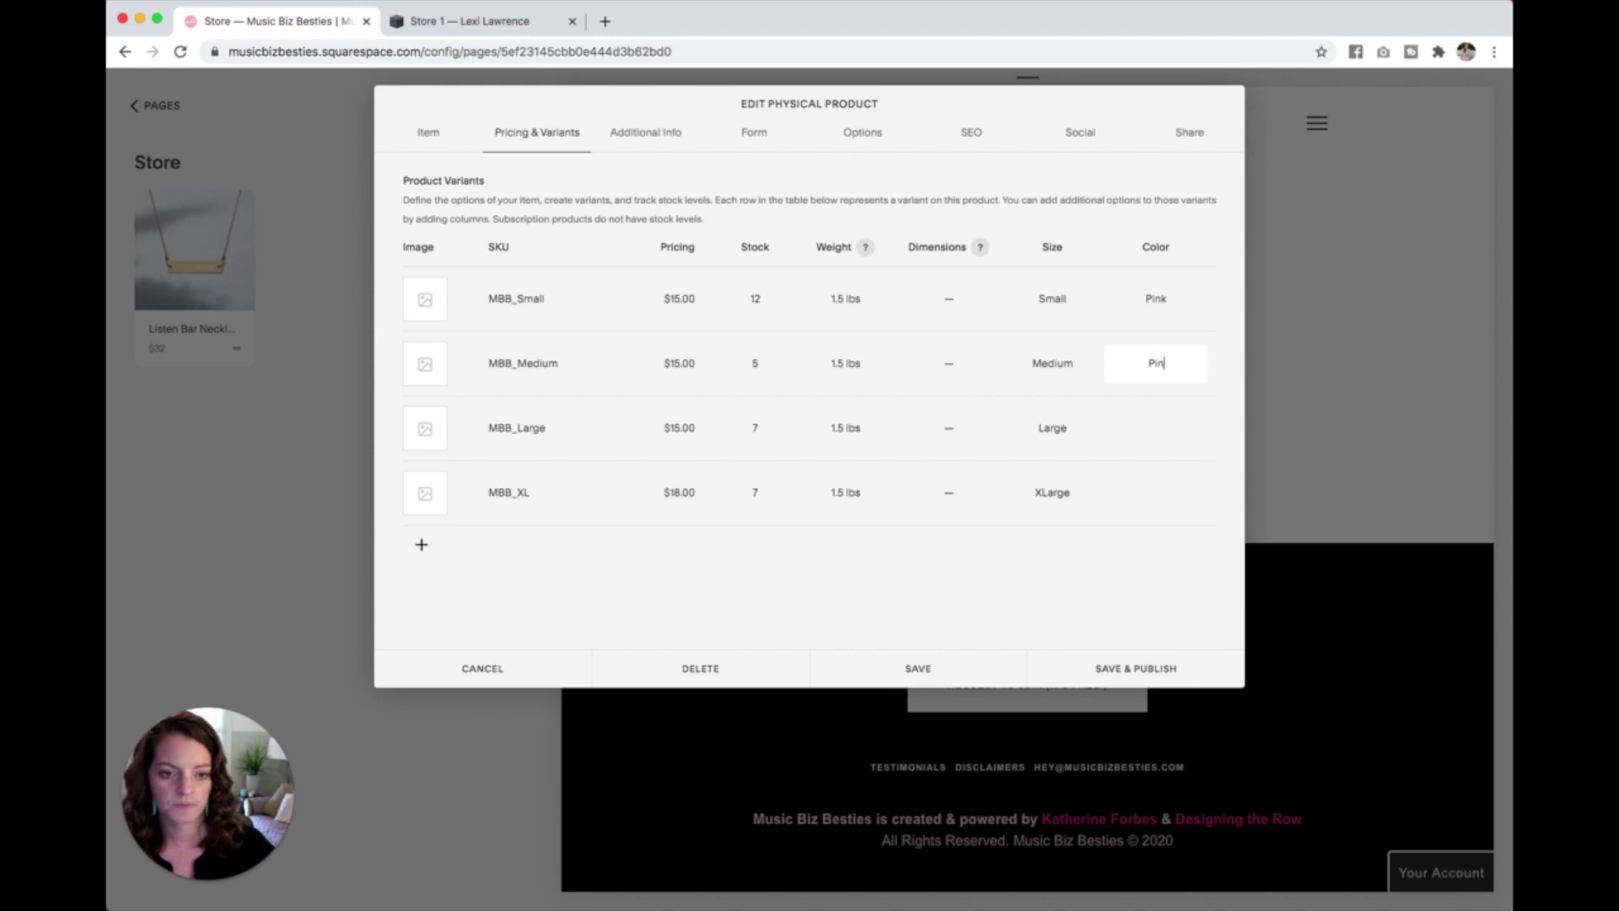
text(k)
click(1158, 422)
text(Pink)
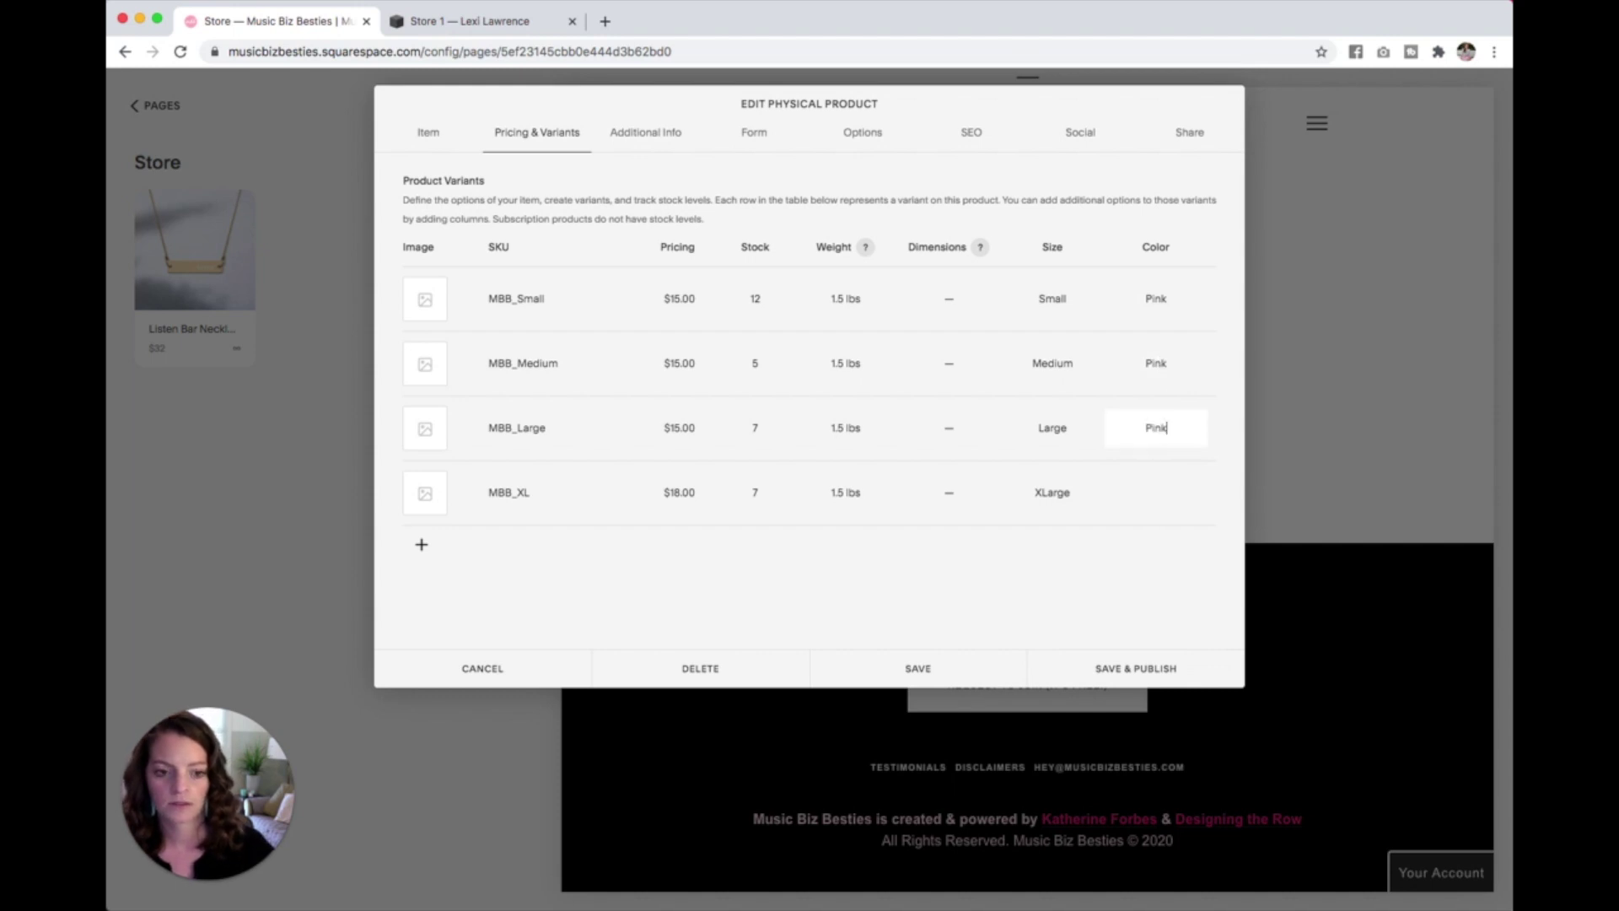
click(1157, 487)
text(Pink)
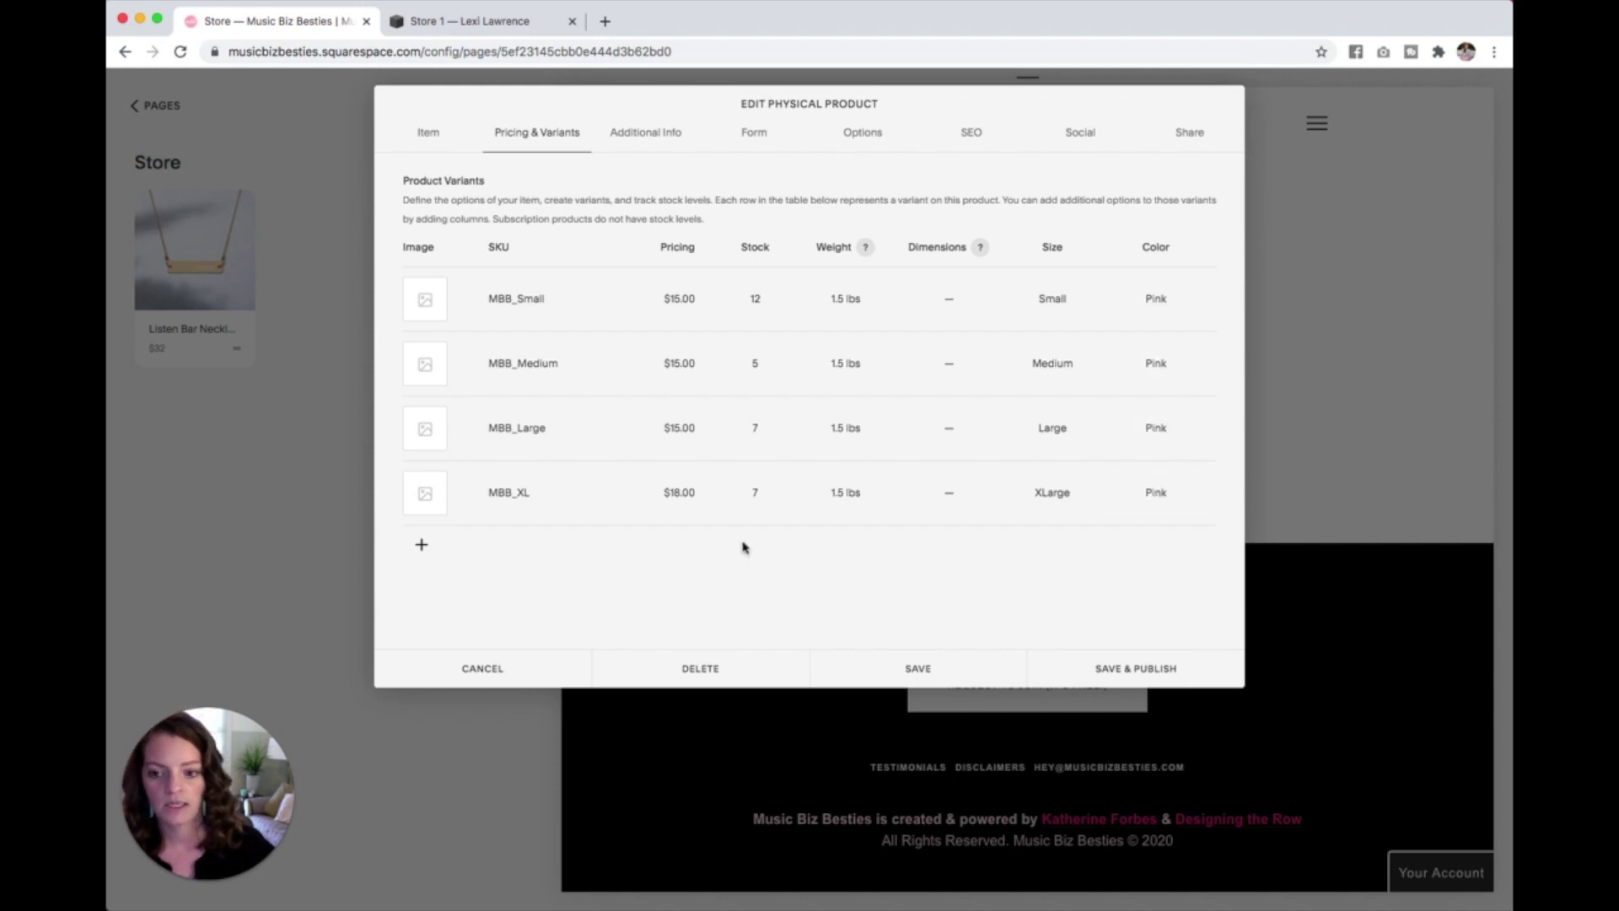
Add a fifth variant row with SKU MBB_Small_B
click(422, 546)
click(516, 557)
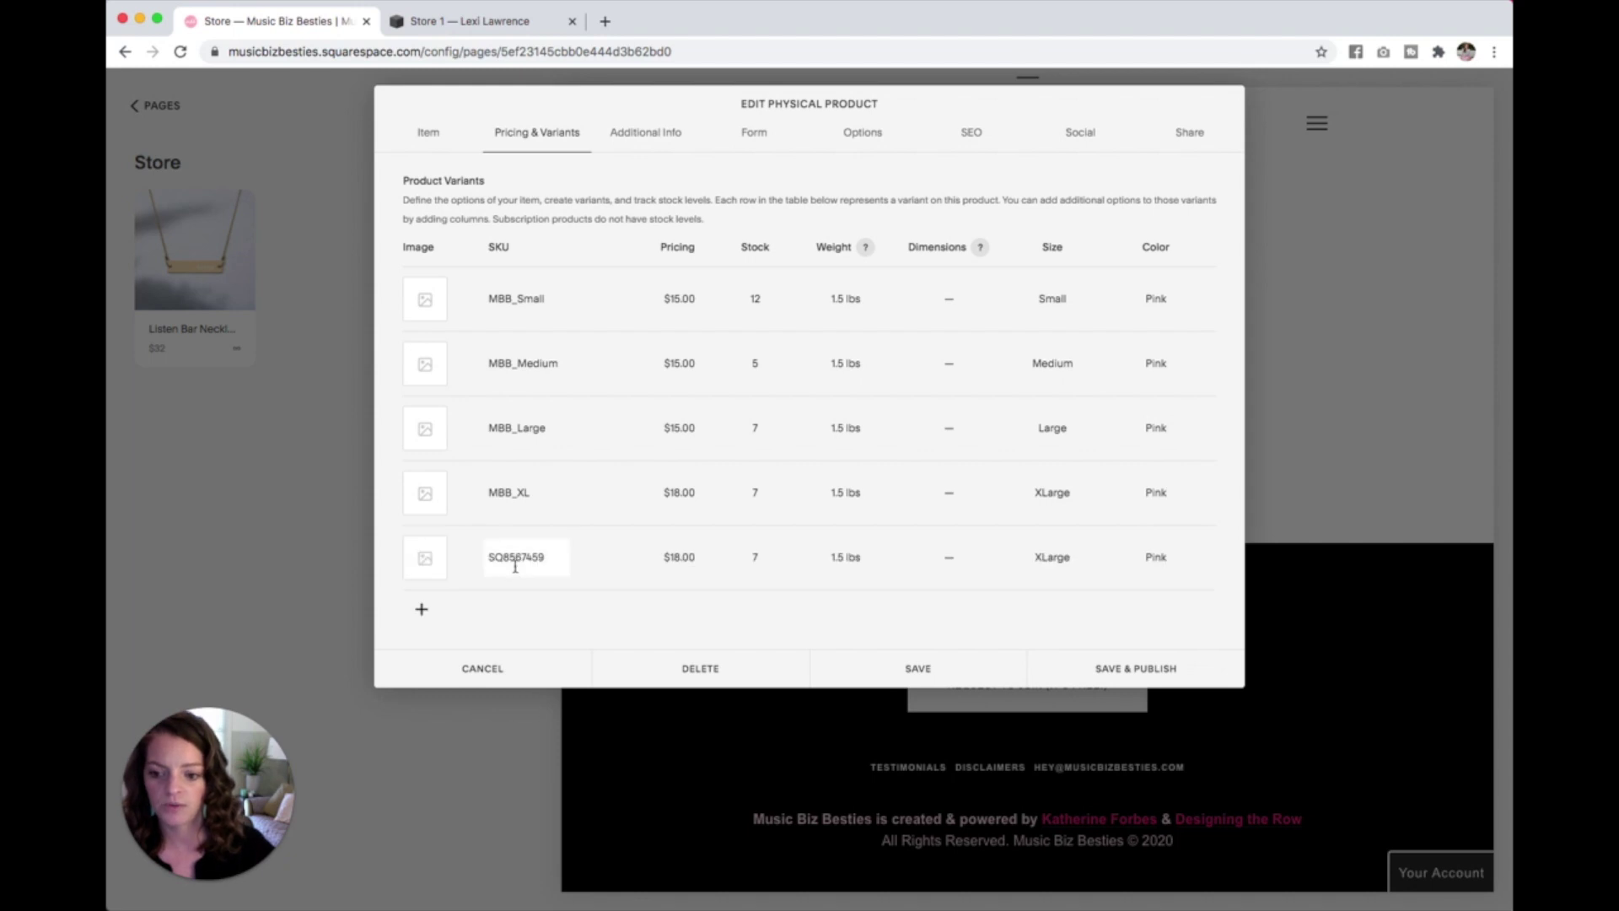
double_click(516, 556)
text(MBB)
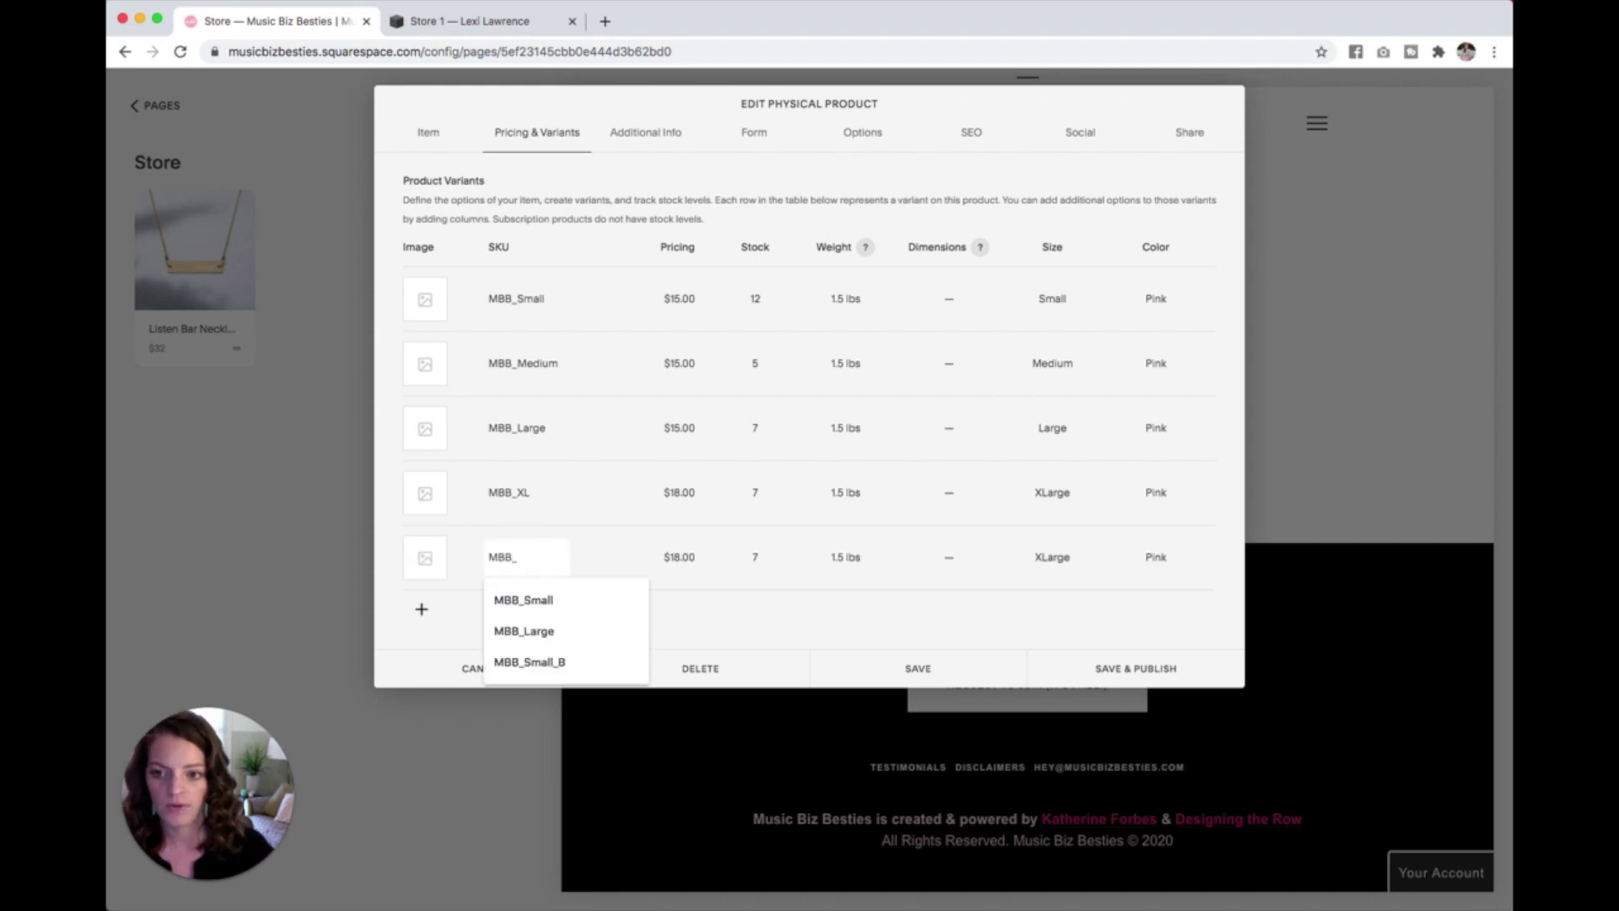
text(_)
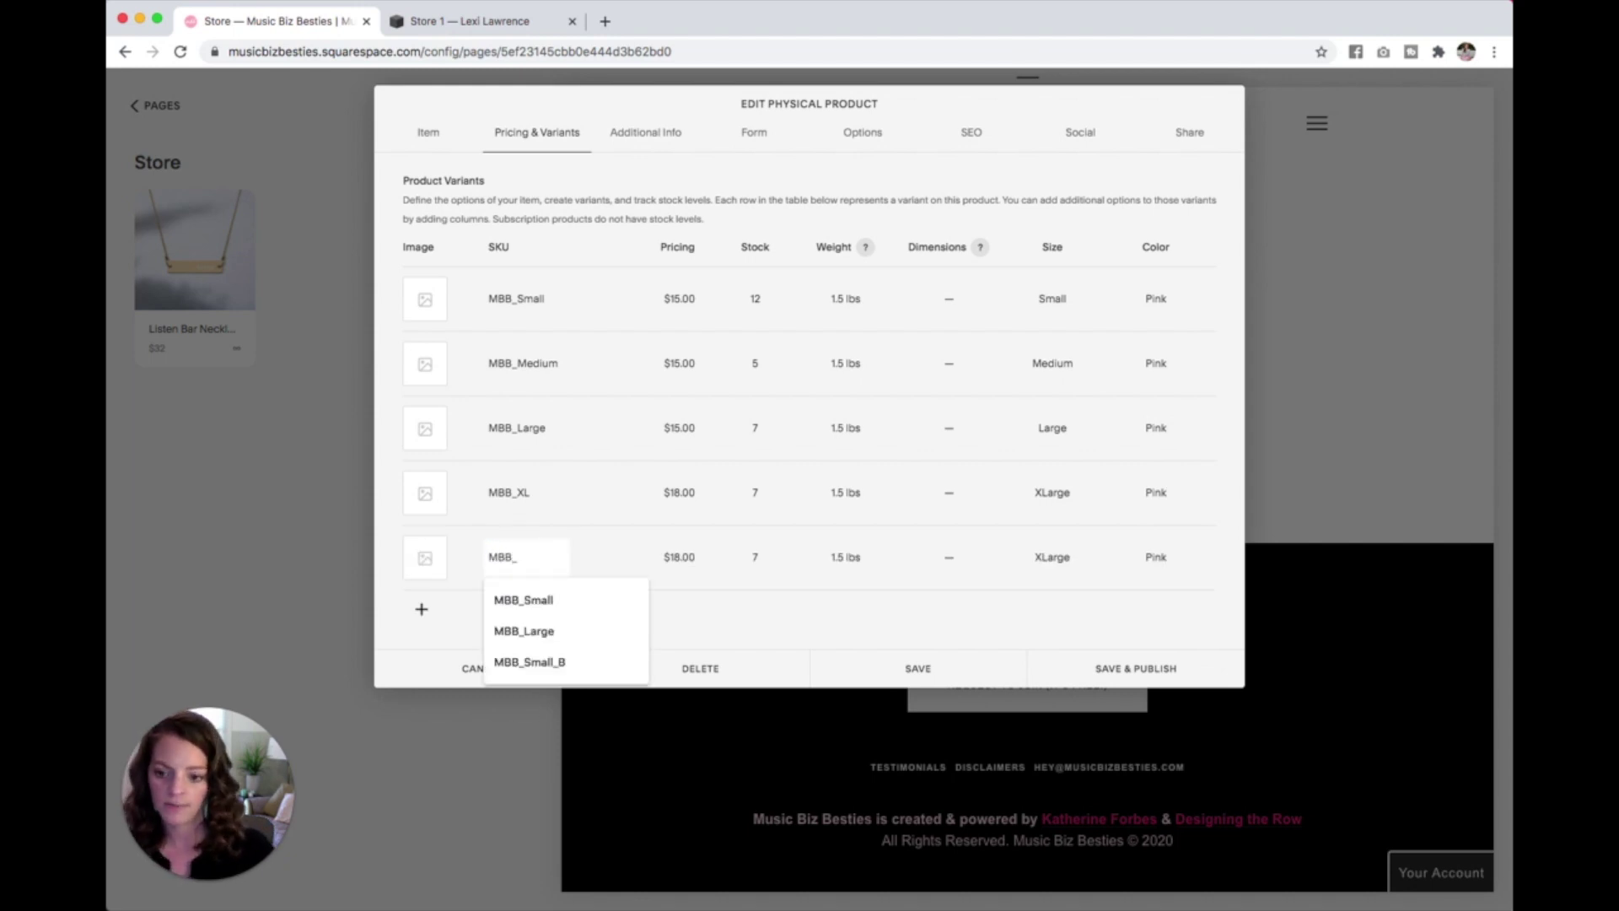
text(Small_B)
Give MBB_Small_B a price of $15.00 and a stock of 2
click(613, 562)
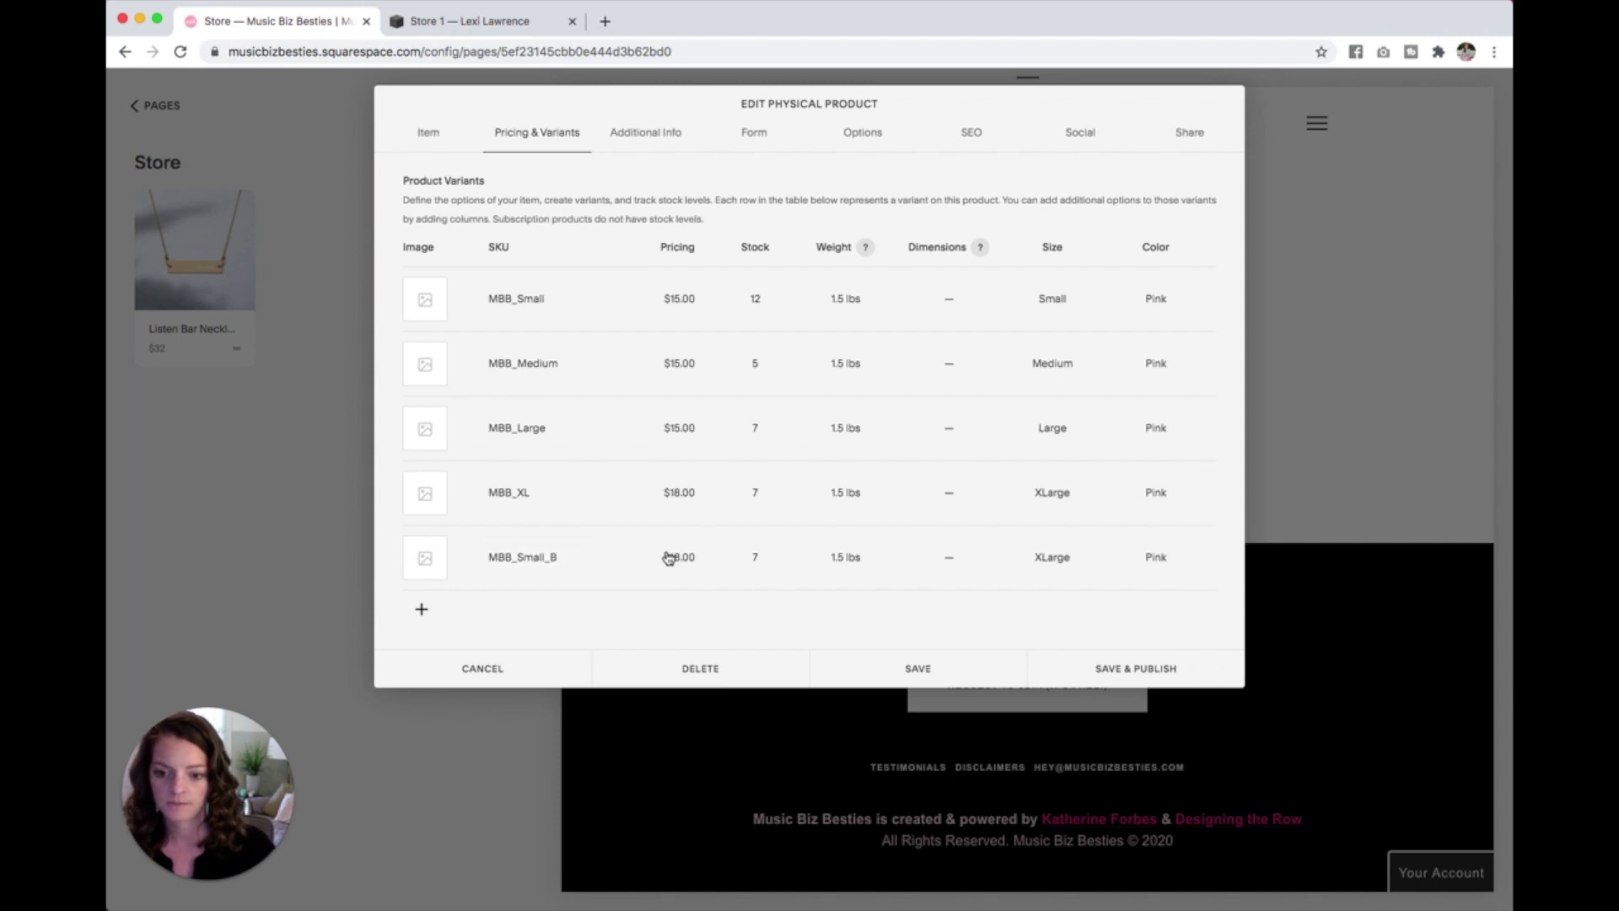
click(669, 558)
text(15)
click(798, 601)
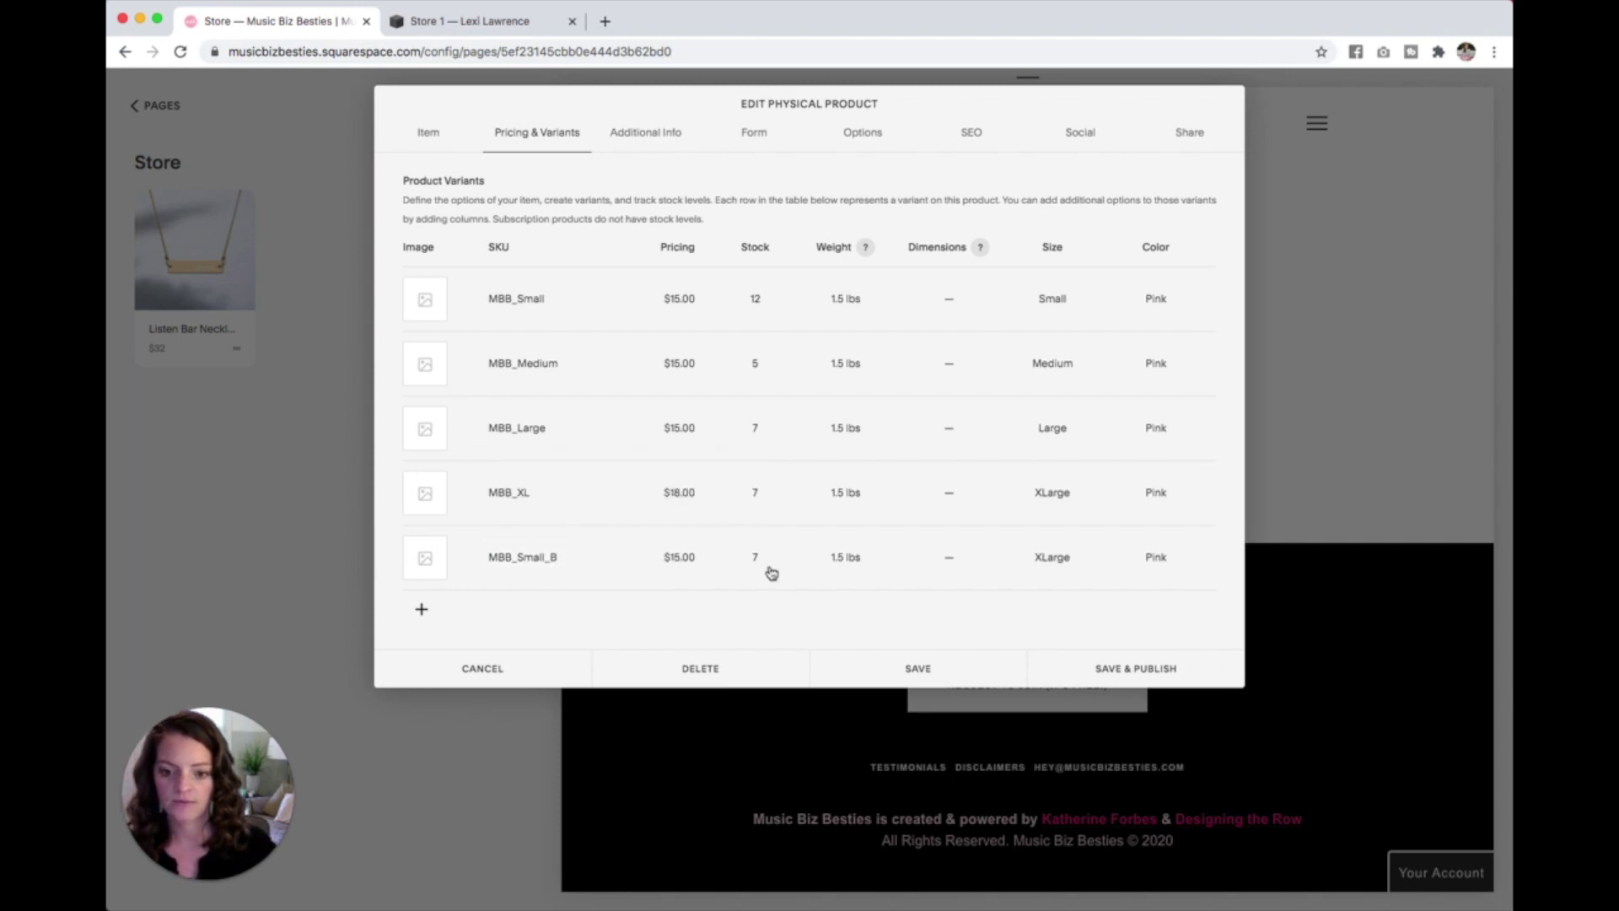
click(762, 564)
text(2)
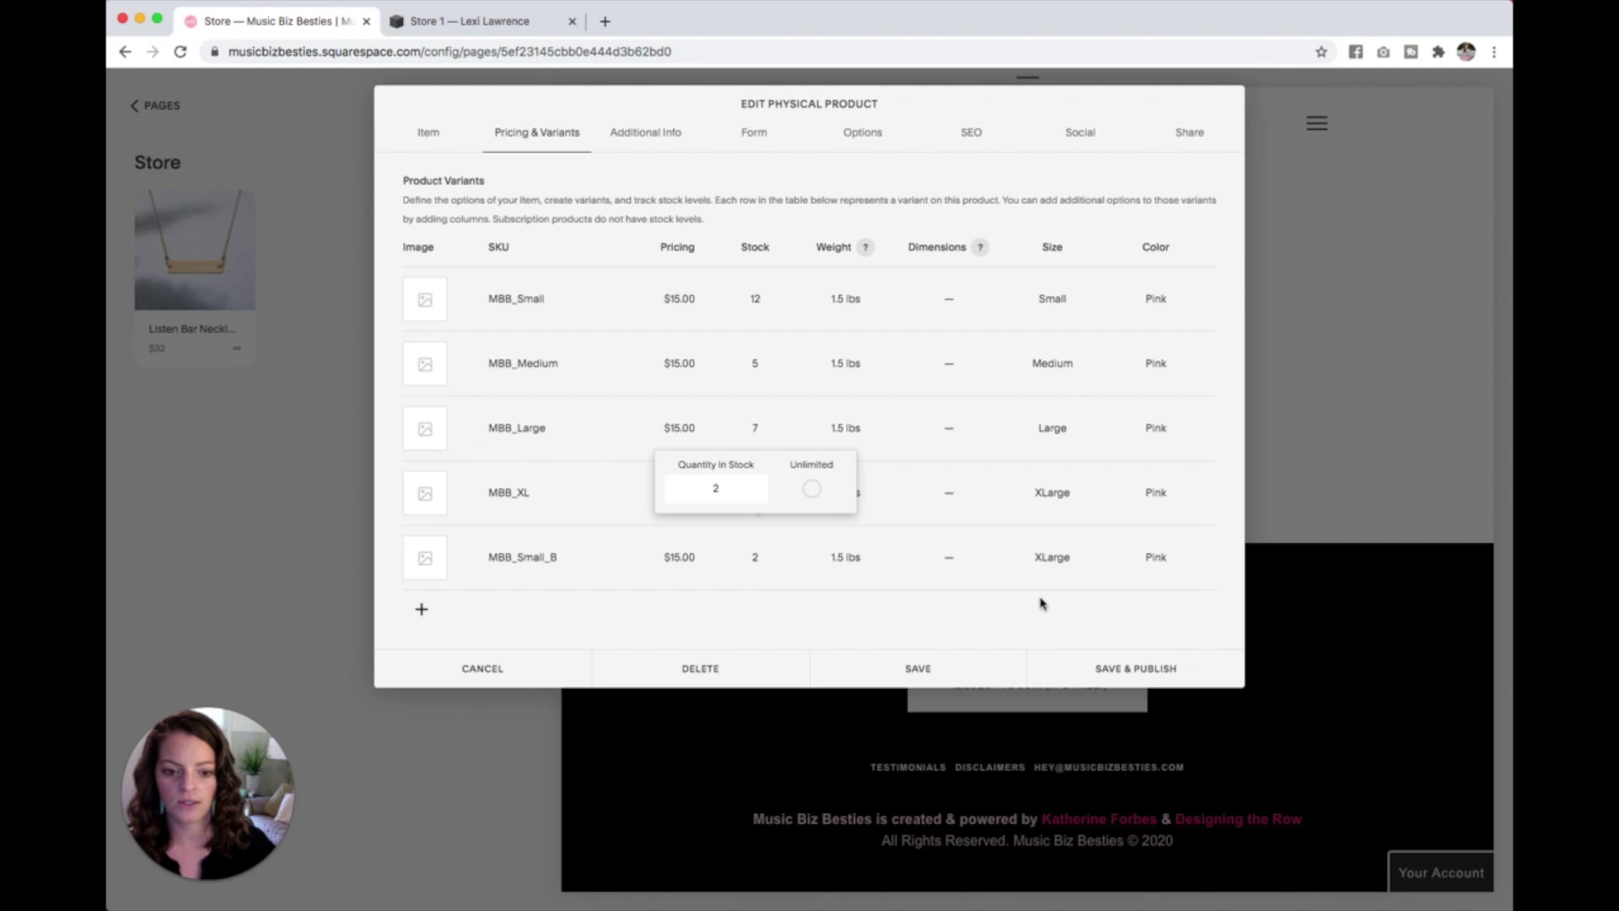
Set MBB_Small_B's size to Small and its colour to Black
double_click(1048, 560)
text(Small)
click(1027, 594)
scroll(1023, 617, right, 1)
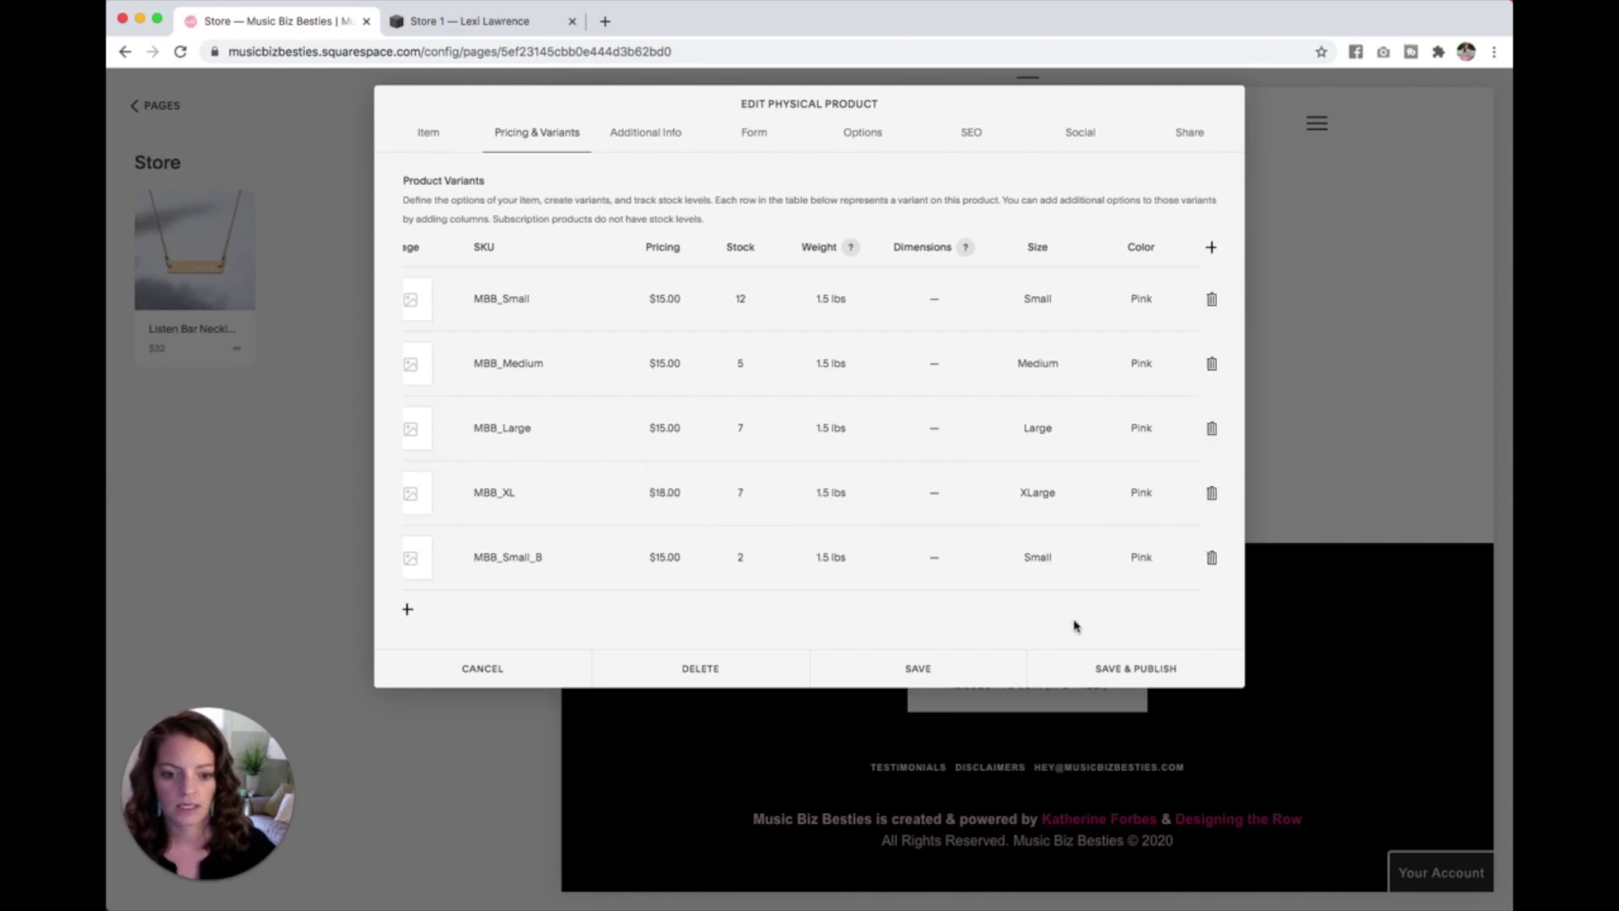
click(1134, 561)
double_click(1141, 557)
text(B)
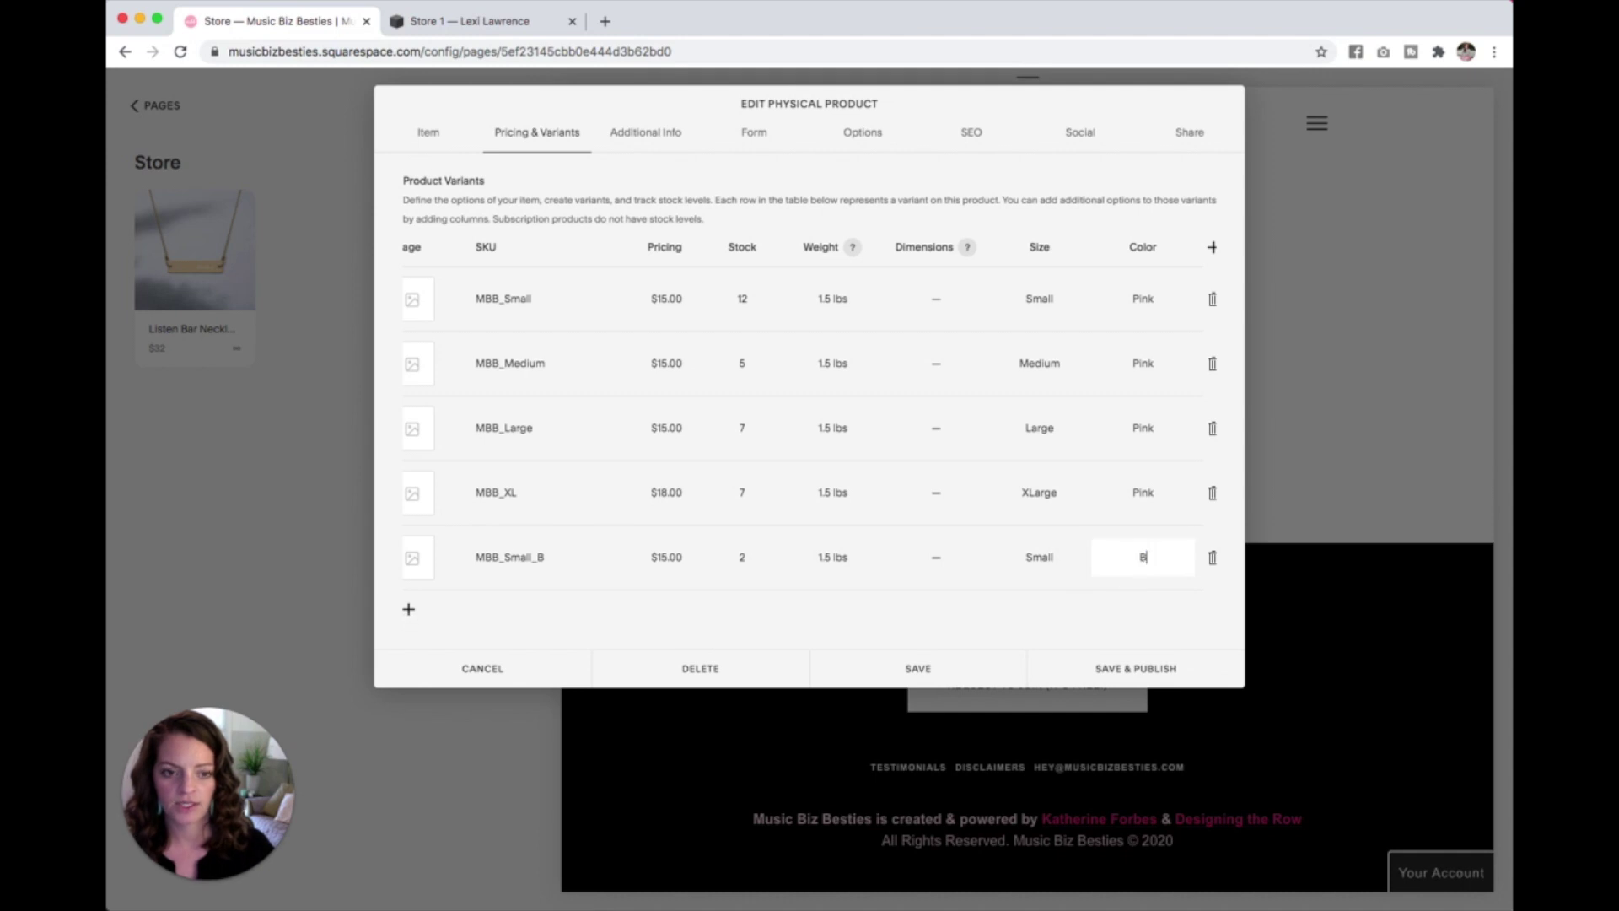
text(lack)
click(1113, 582)
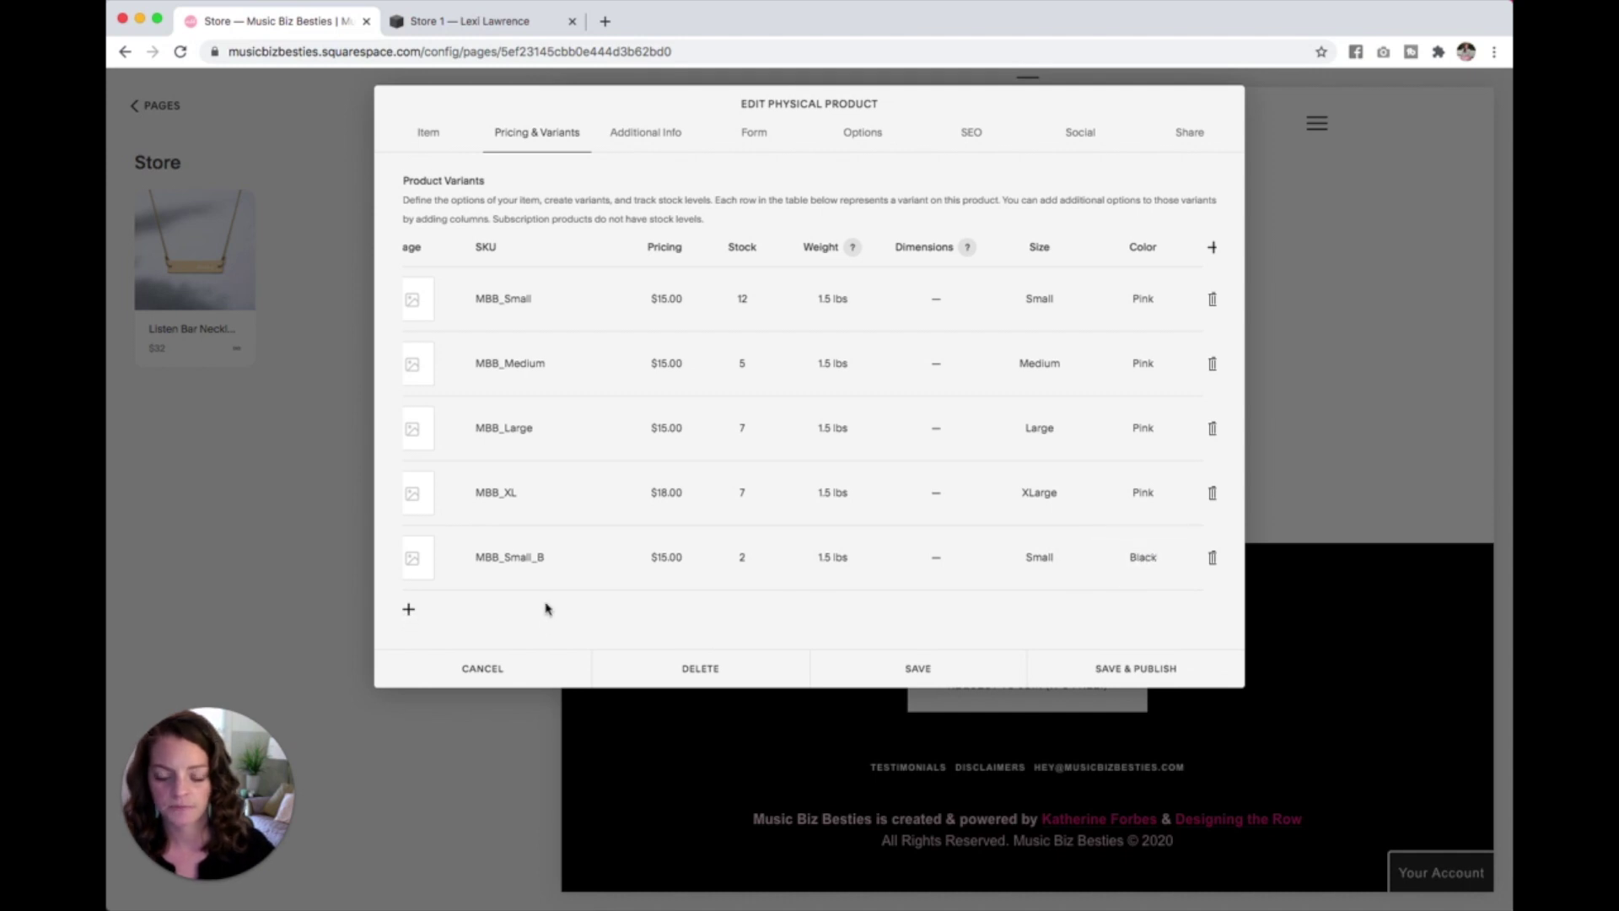
scroll(730, 514, left, 1)
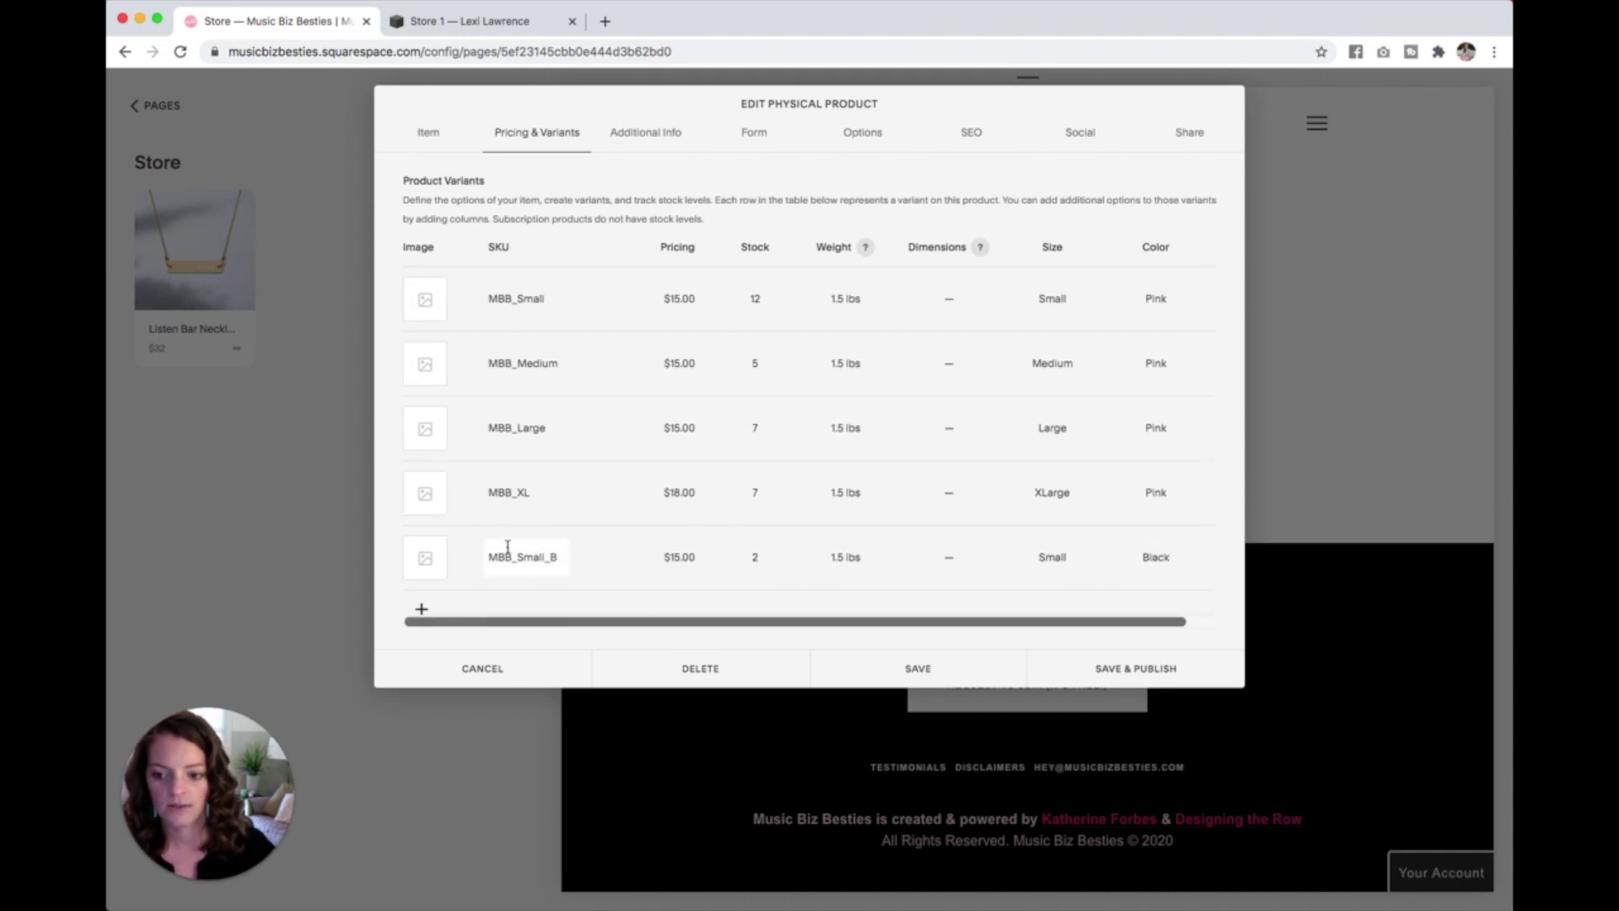
Add a sixth variant MBB_Medium_B with 0 in stock and size Medium
click(420, 611)
double_click(506, 578)
text(M)
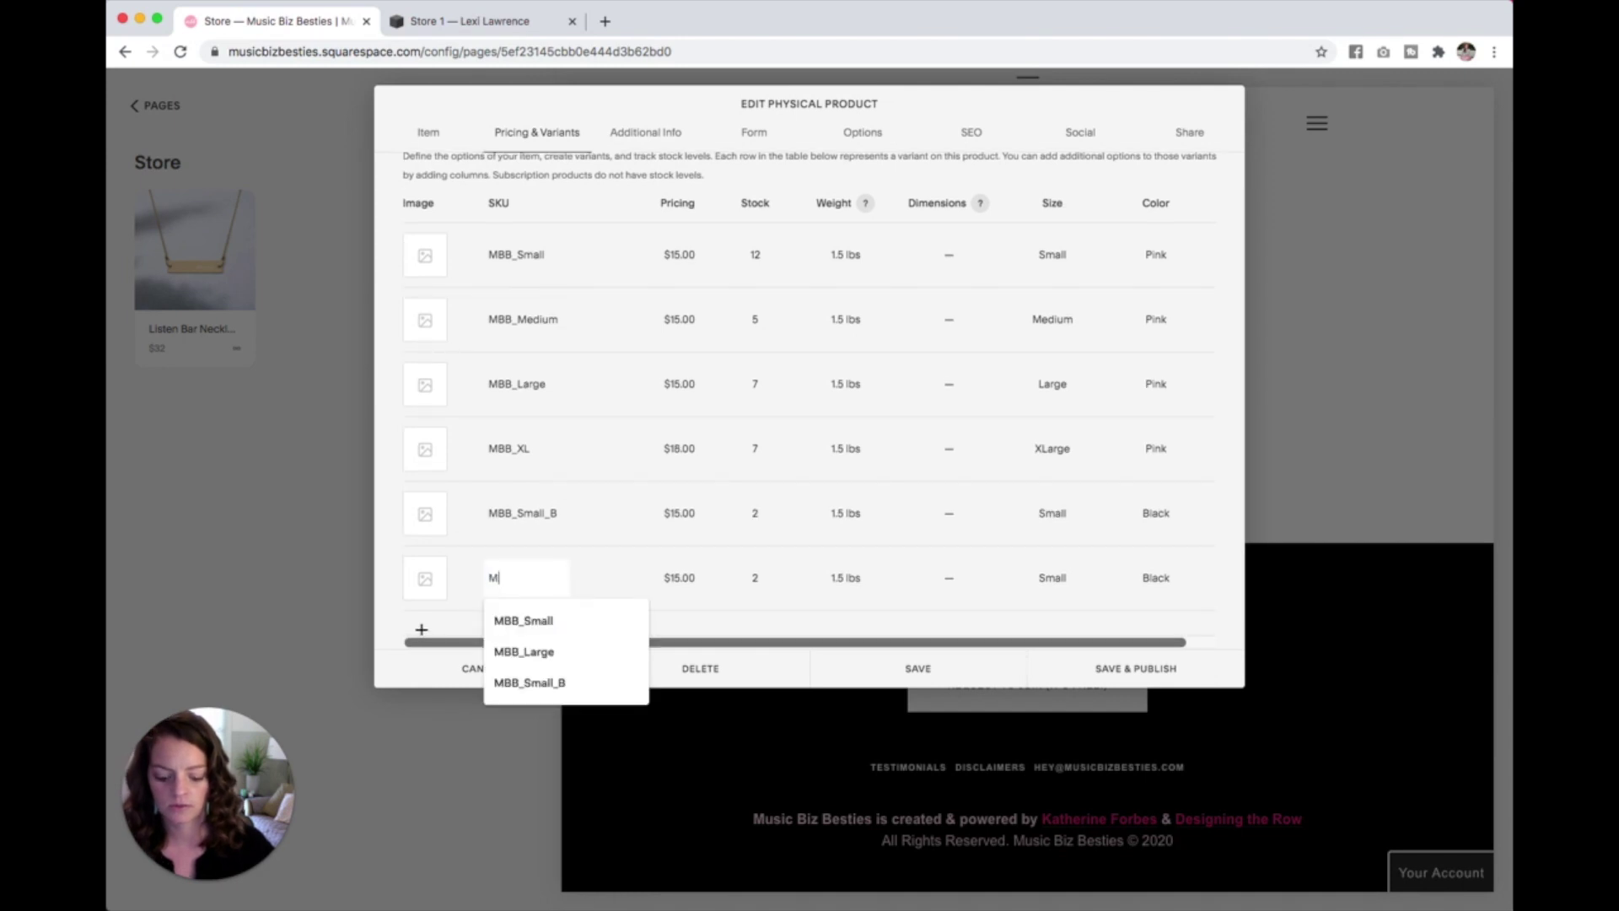
text(BB_Medium_B)
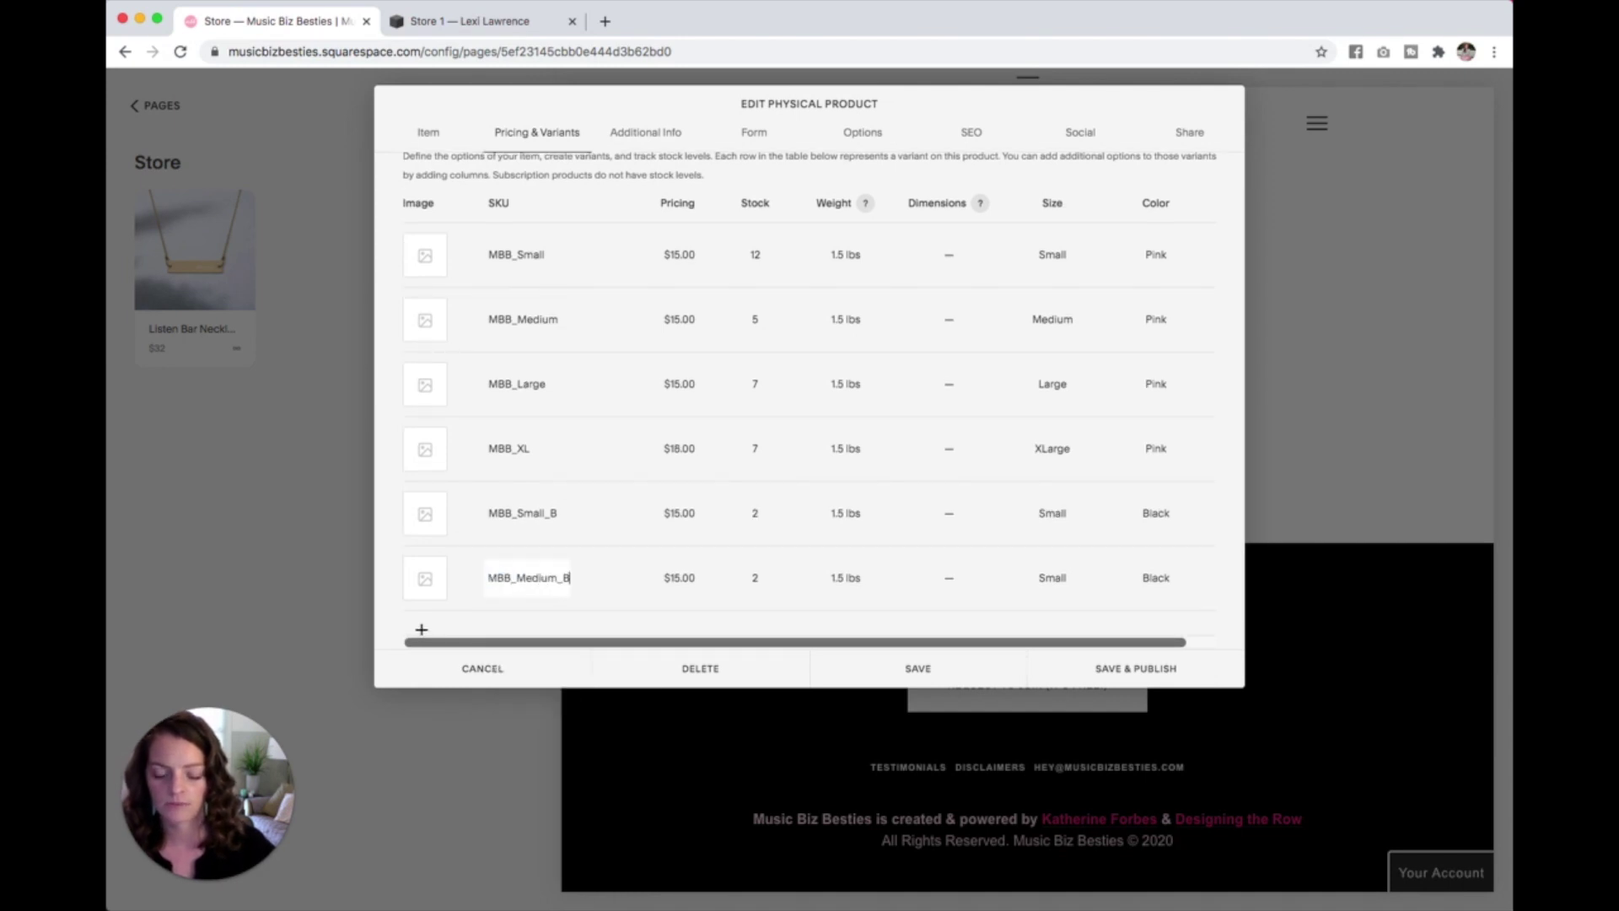
click(789, 594)
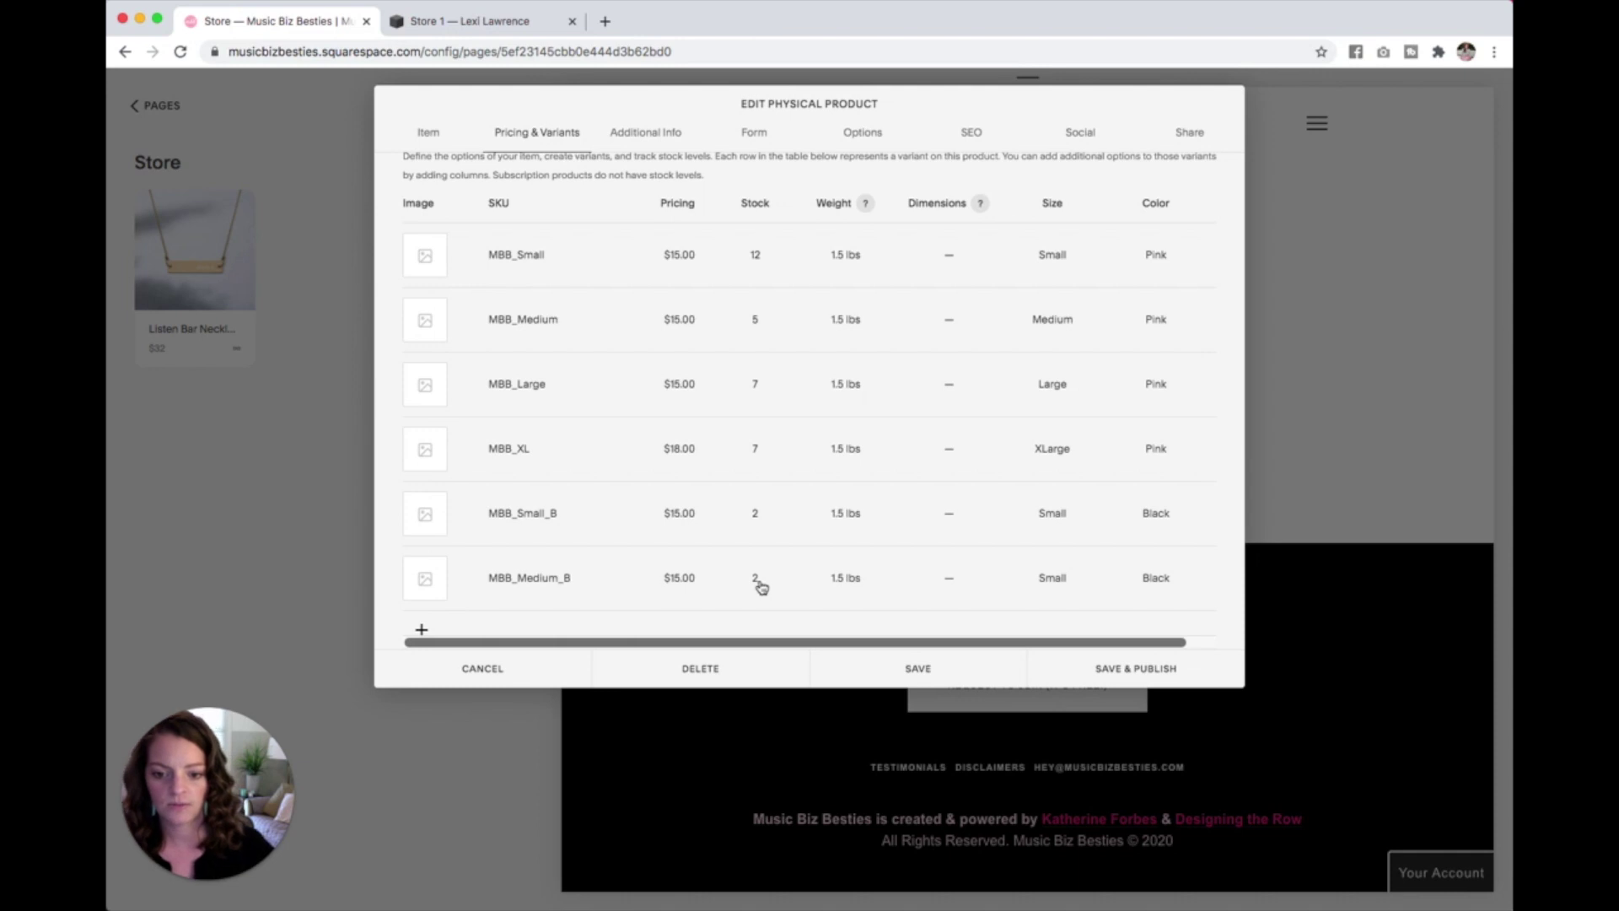
click(756, 580)
text(0)
click(788, 622)
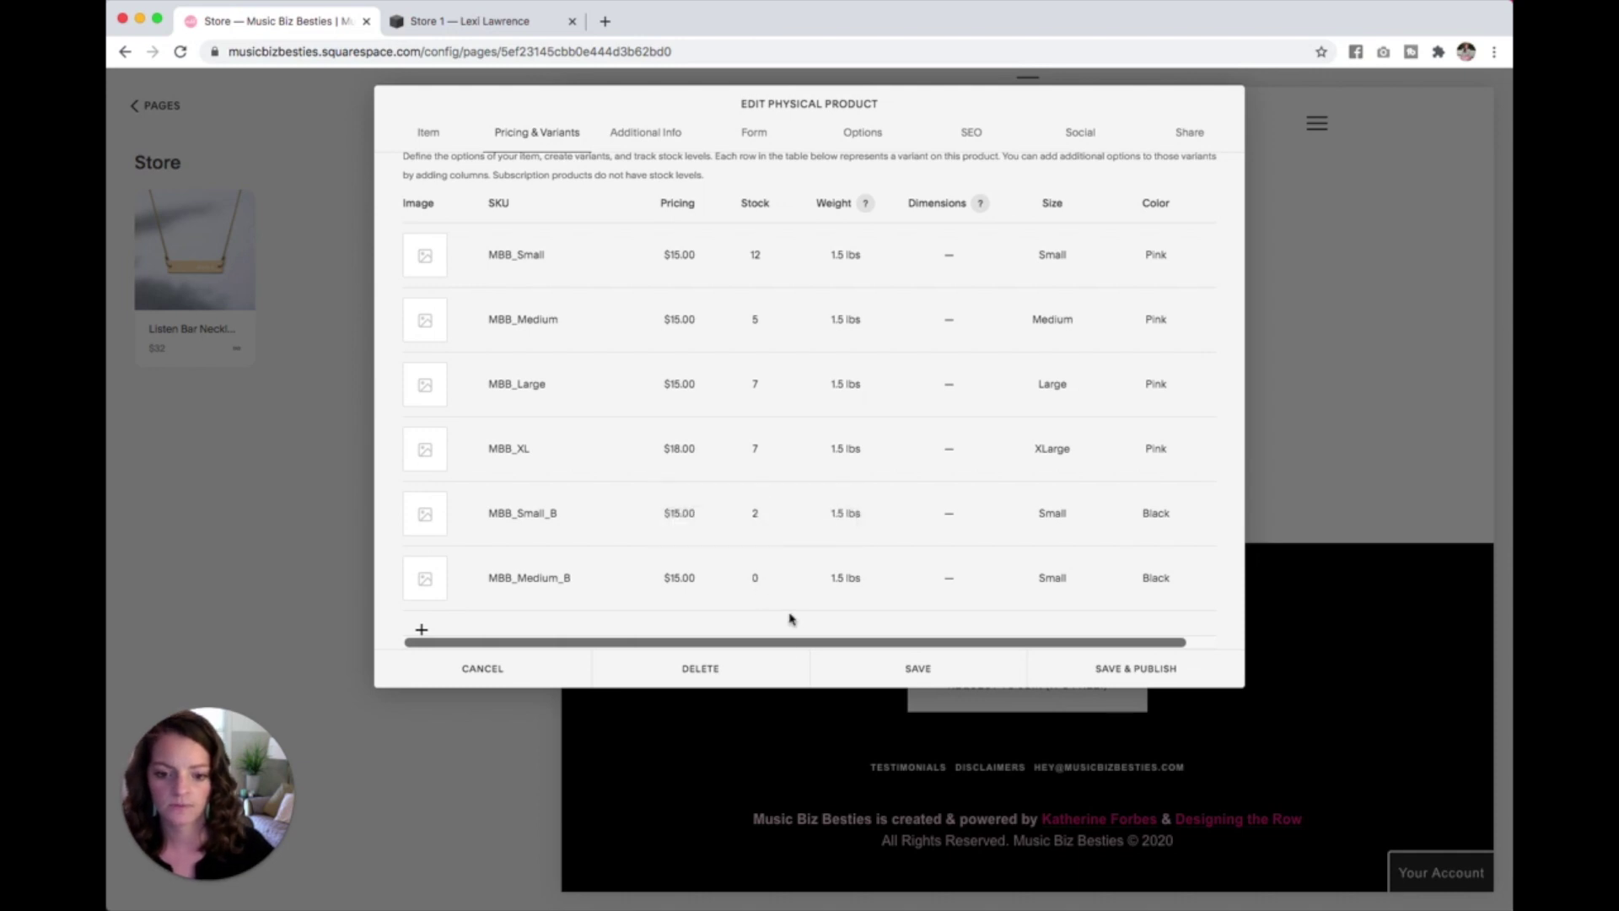
click(1070, 593)
double_click(1068, 584)
text(Med)
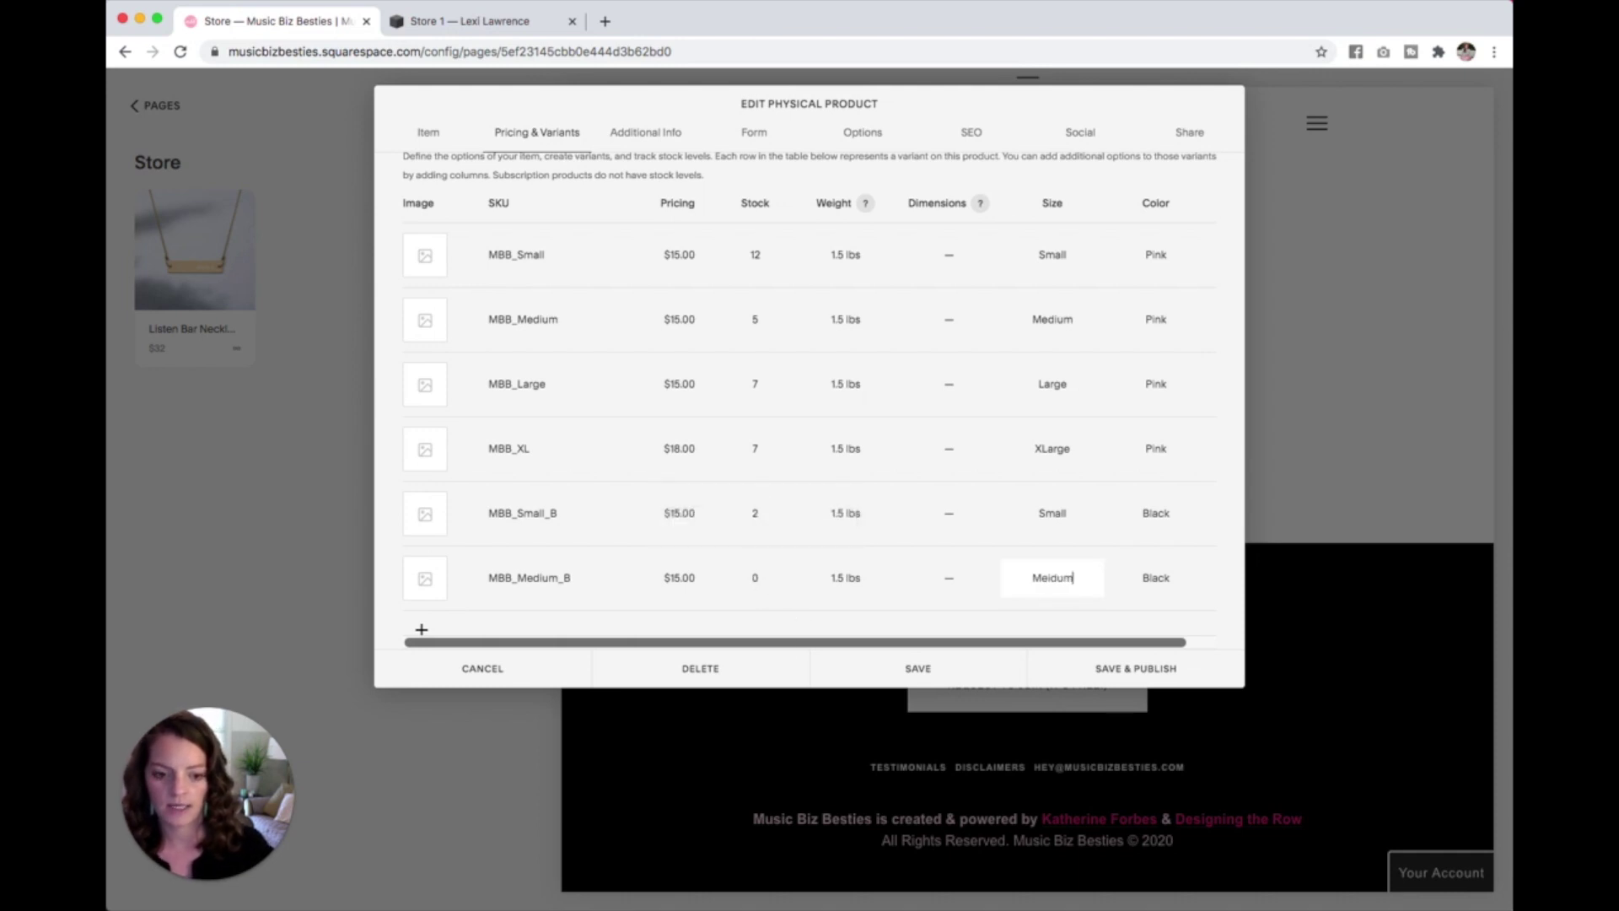
text(ium)
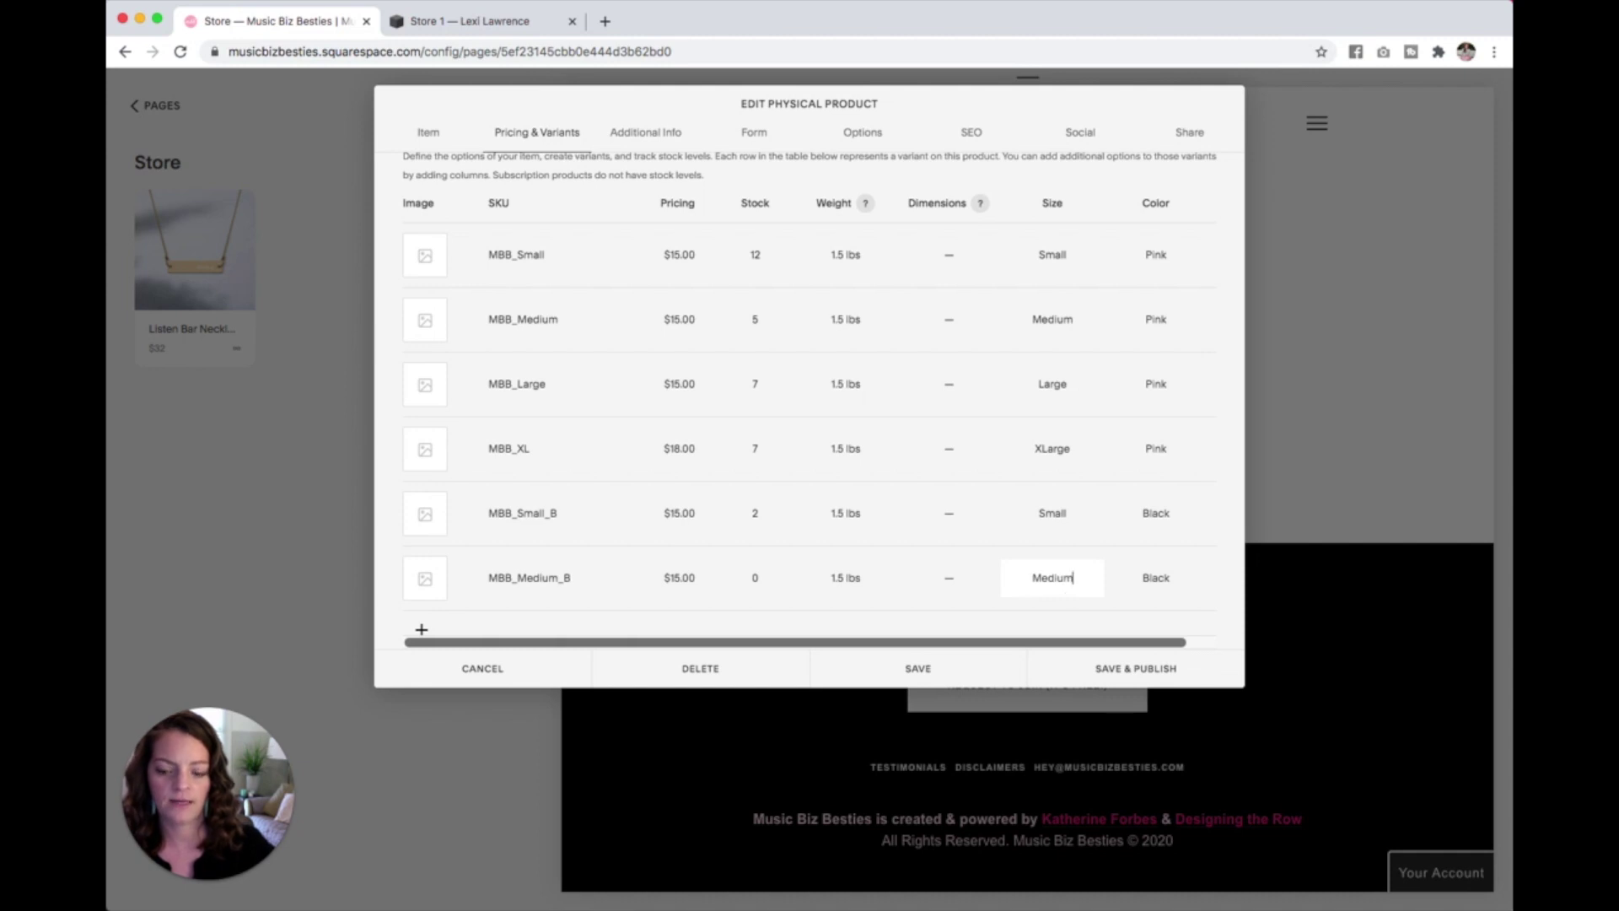
scroll(522, 544, down, 1)
Add a seventh variant with SKU MBB_Large and size Large
click(422, 614)
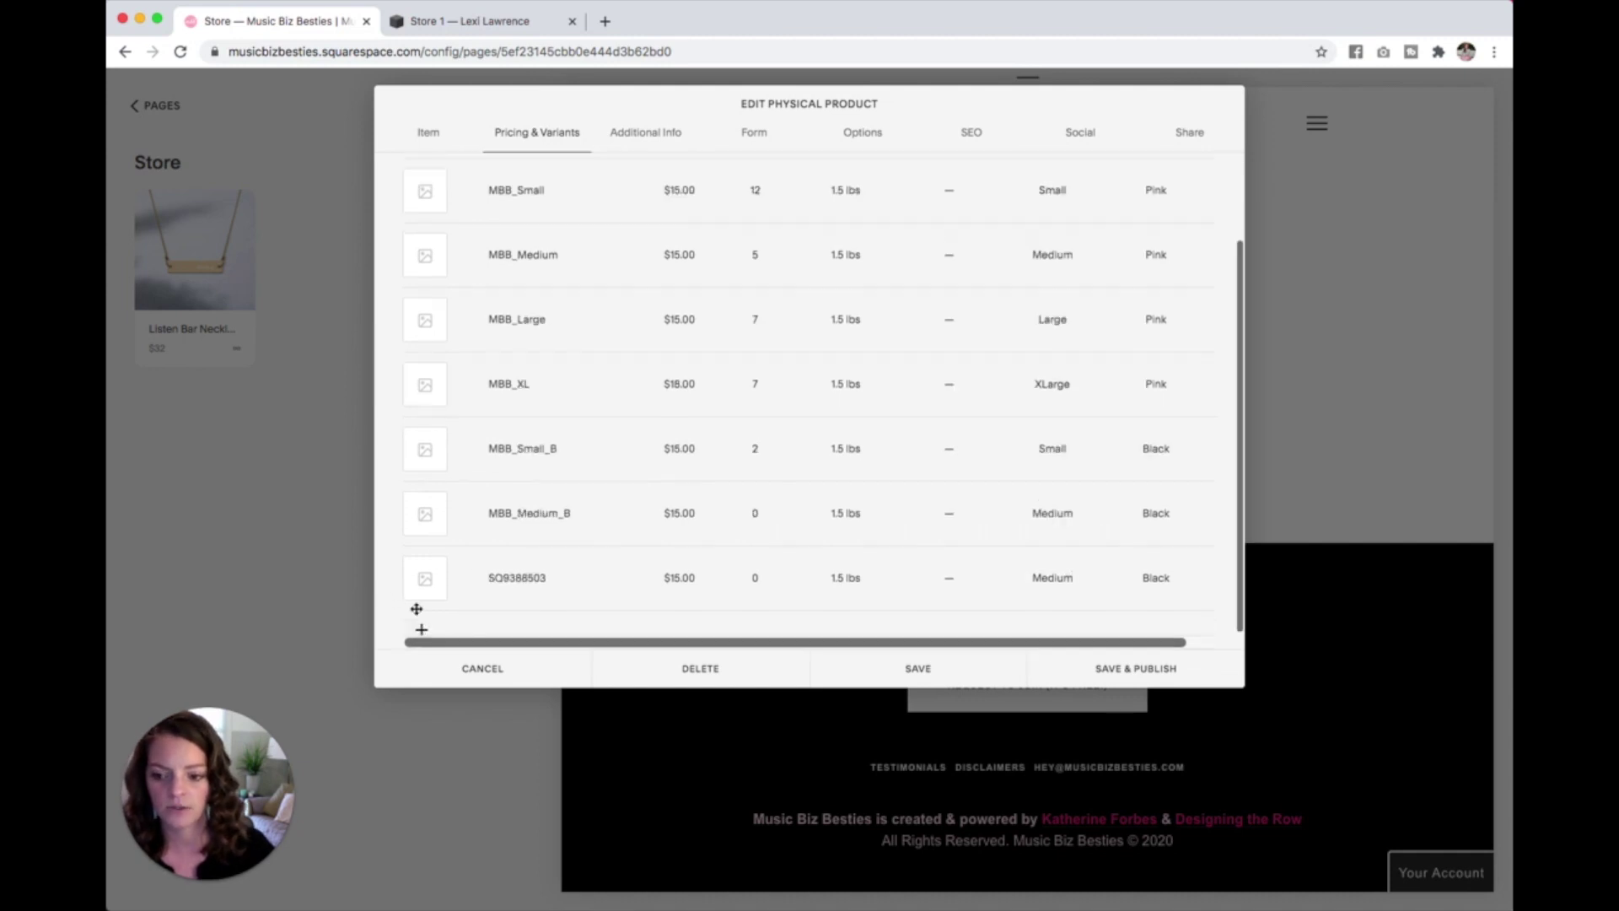
click(507, 579)
double_click(508, 580)
text(MBB_Large)
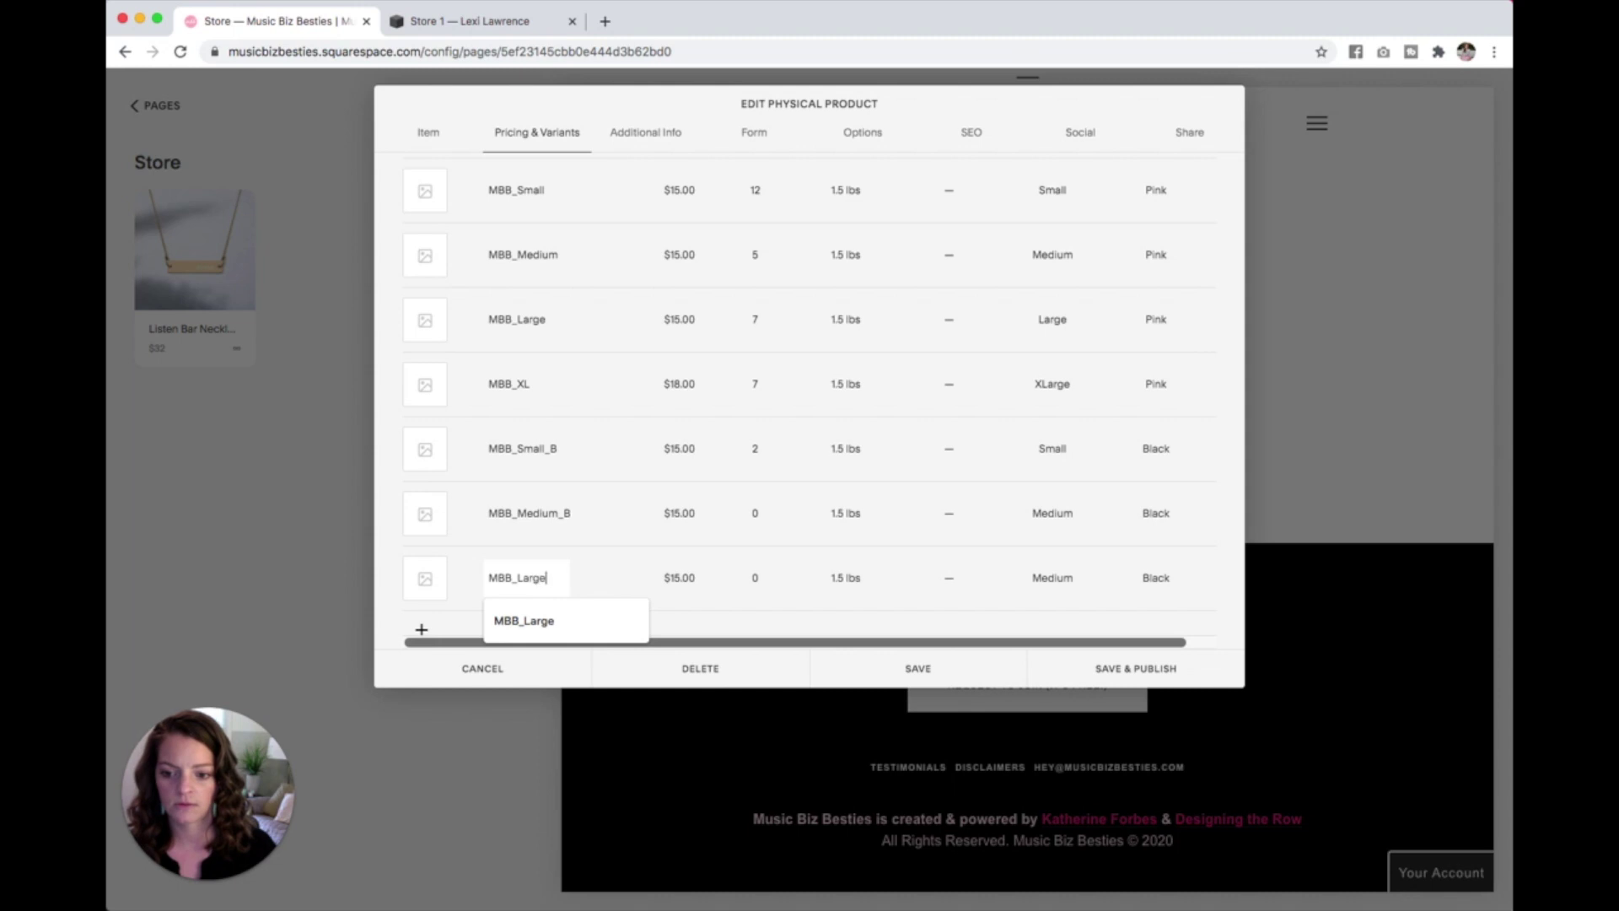
key(Return)
click(846, 578)
double_click(1052, 577)
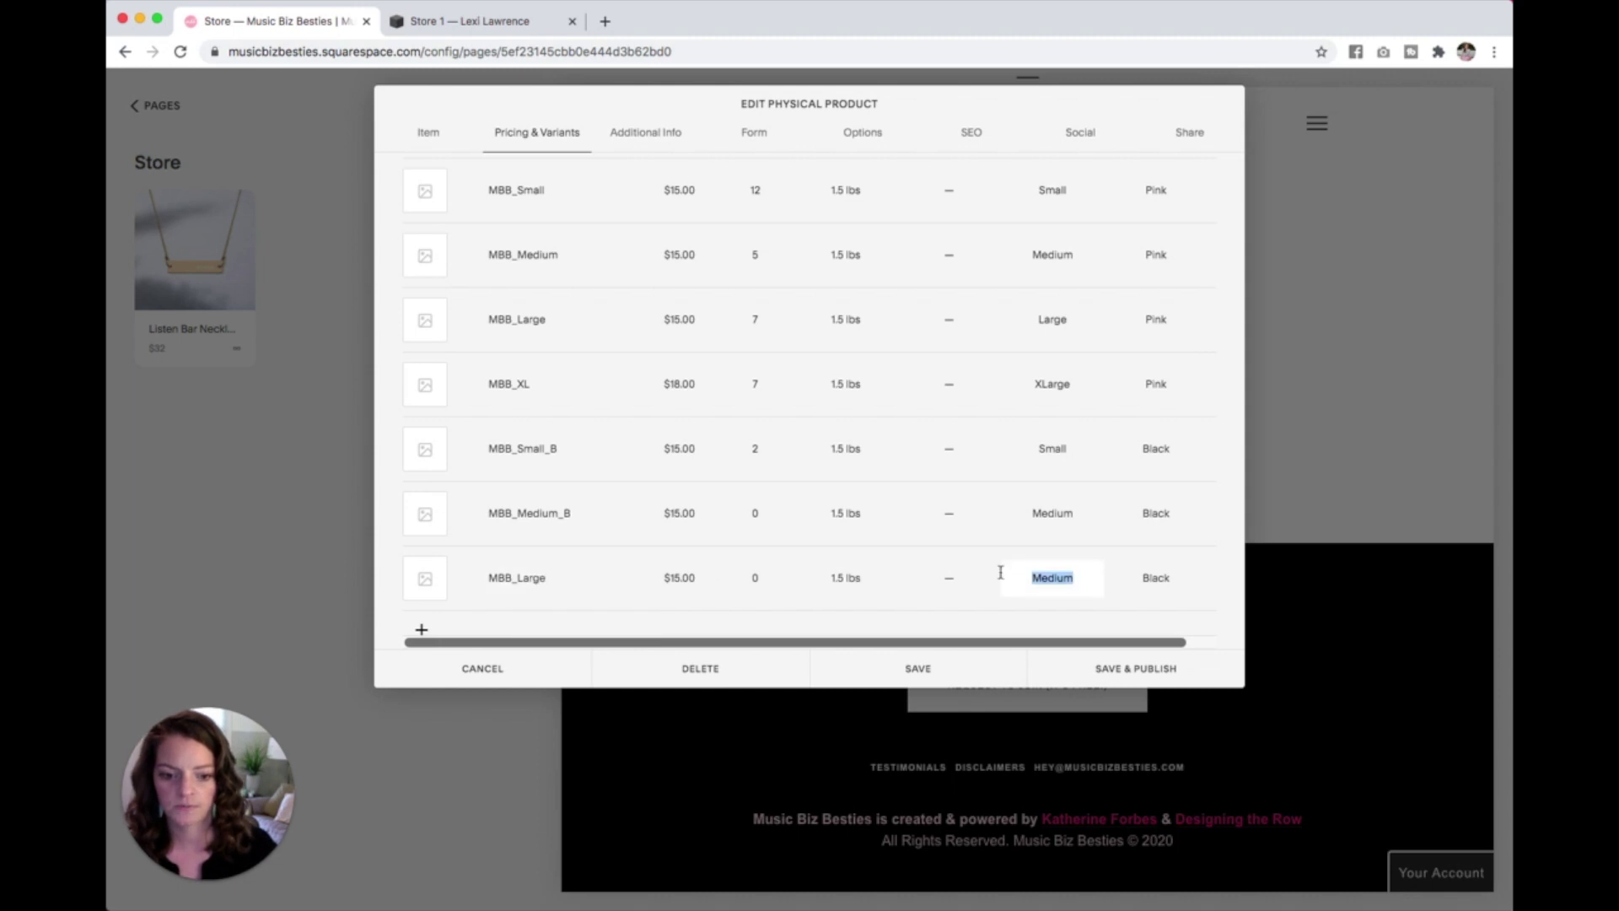
text(Large)
key(Return)
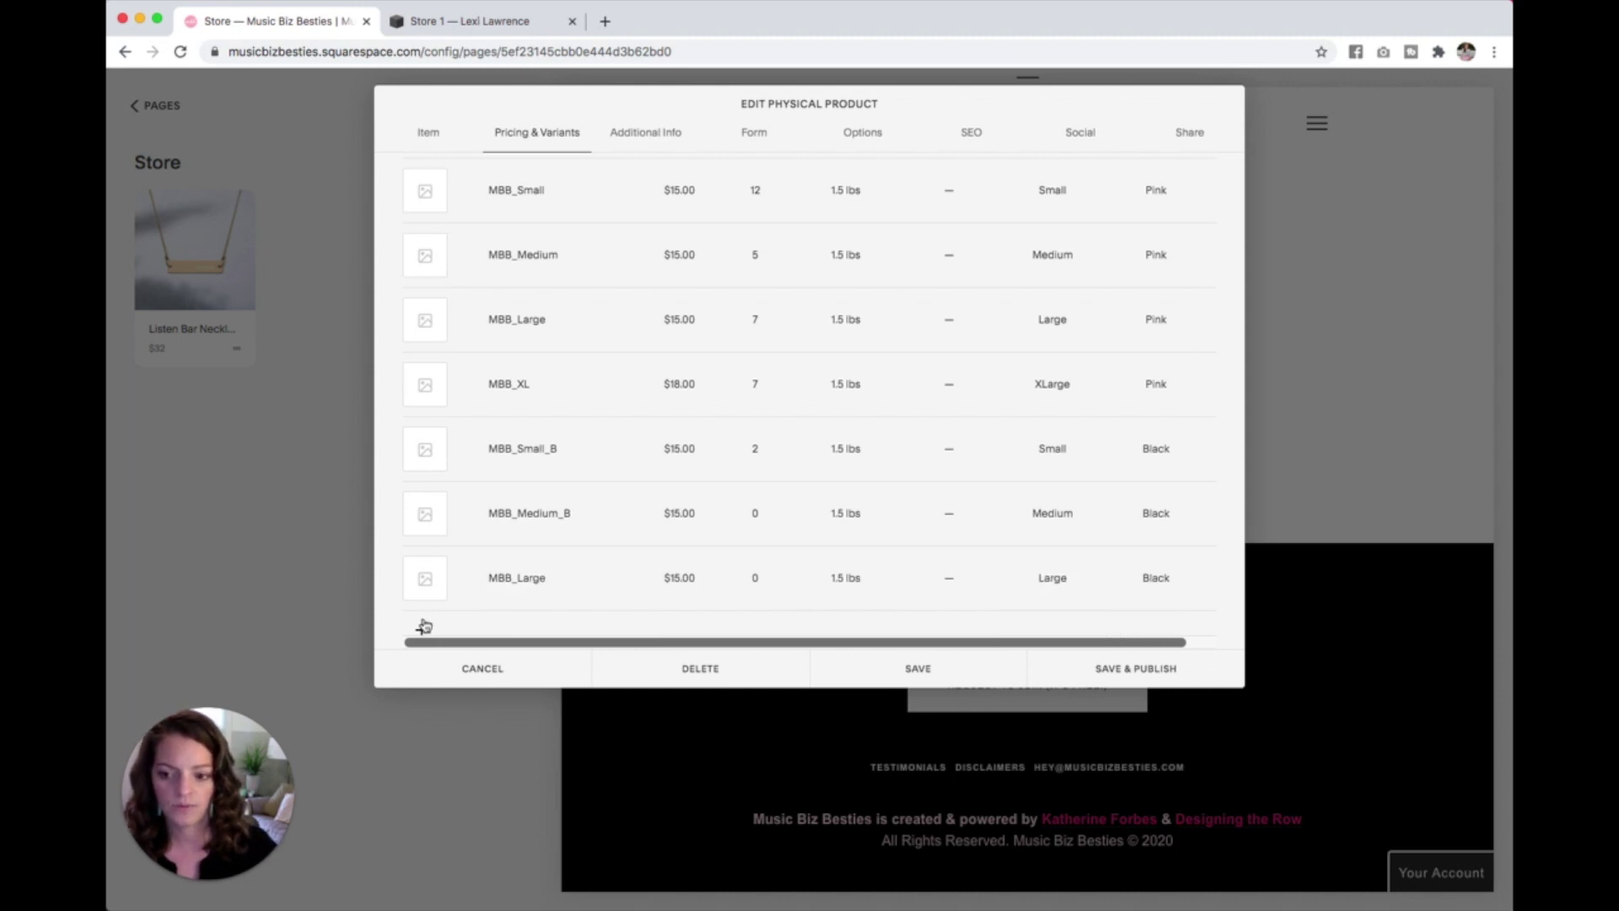
Add an eighth variant MBB_XL_B sized XLarge, and rename MBB_Large to MBB_Large_B
click(421, 628)
double_click(535, 577)
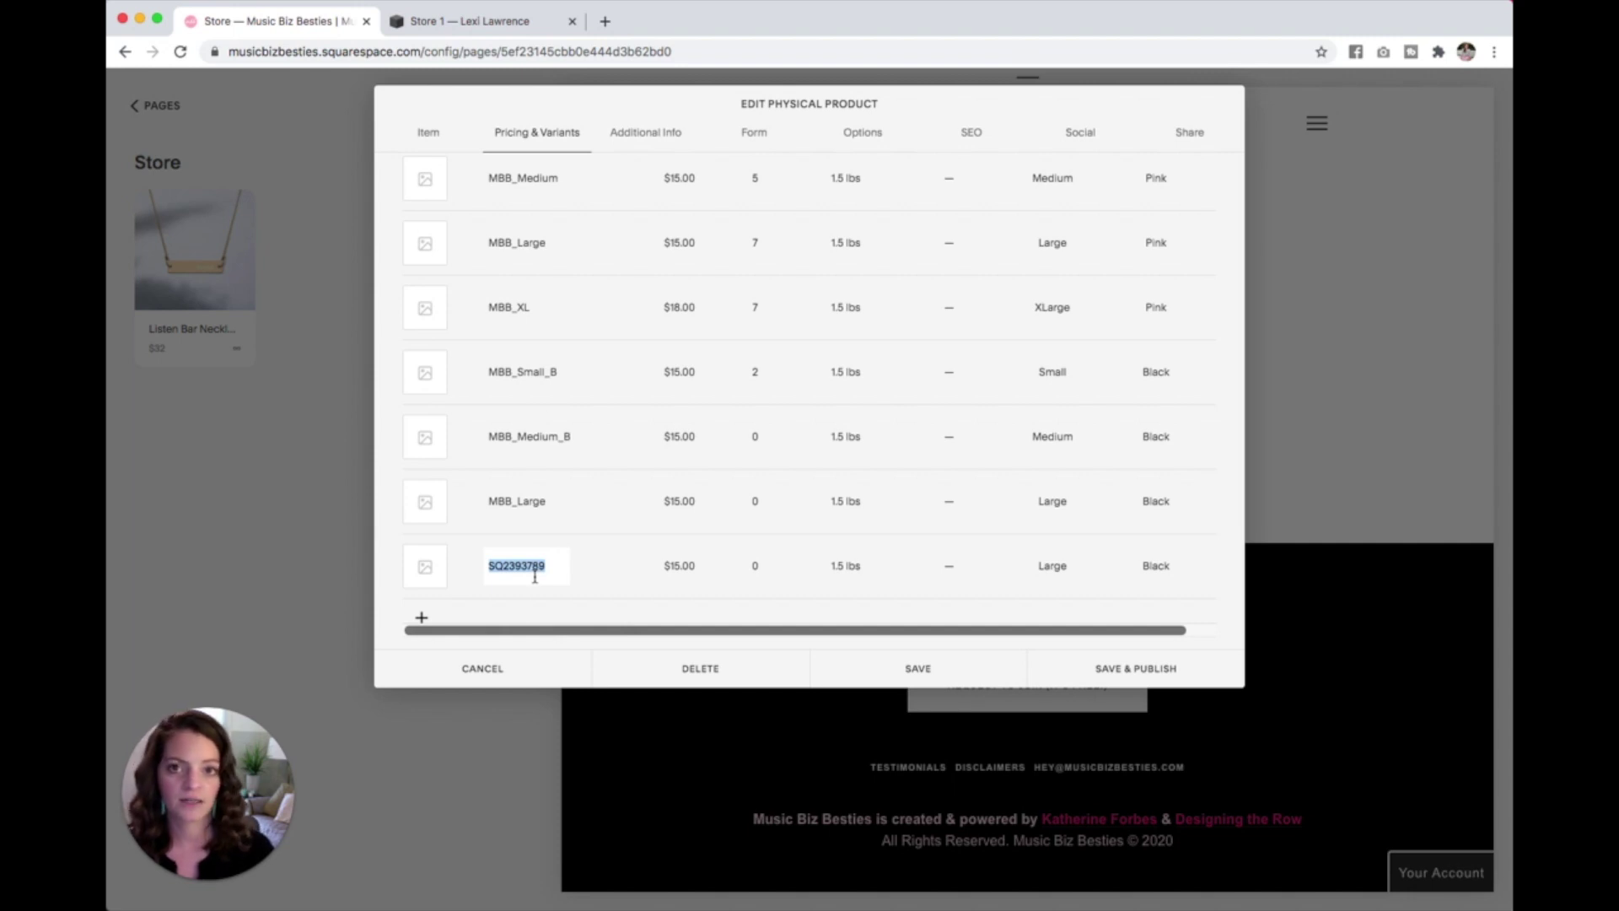
text(MBB_)
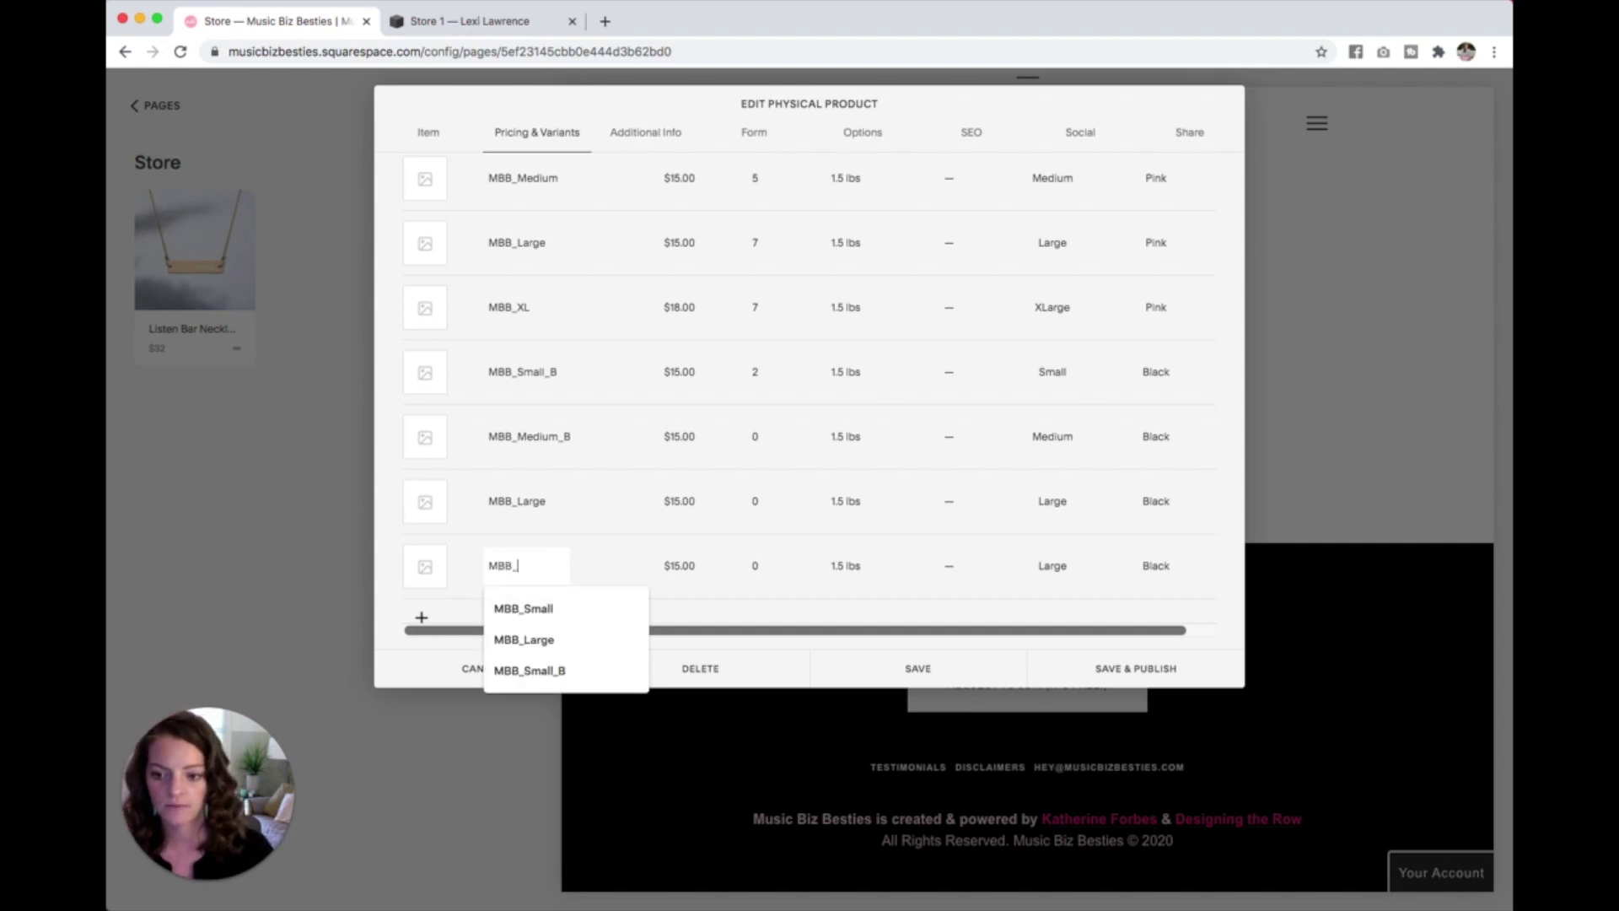
text(XL_B)
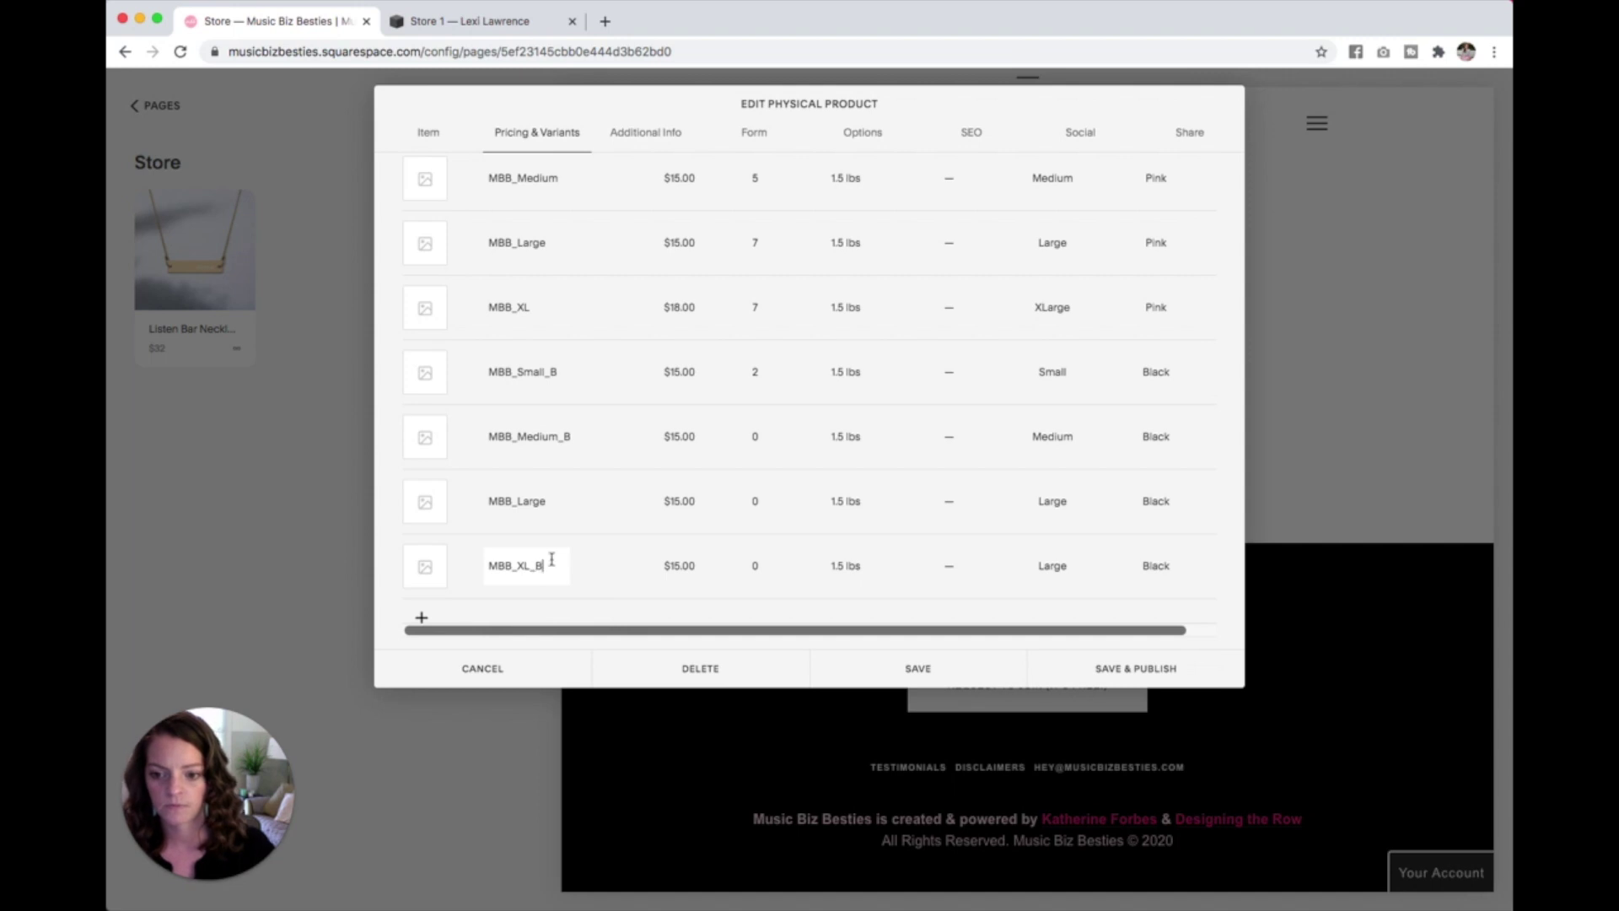
double_click(538, 506)
key(Right)
text(_B)
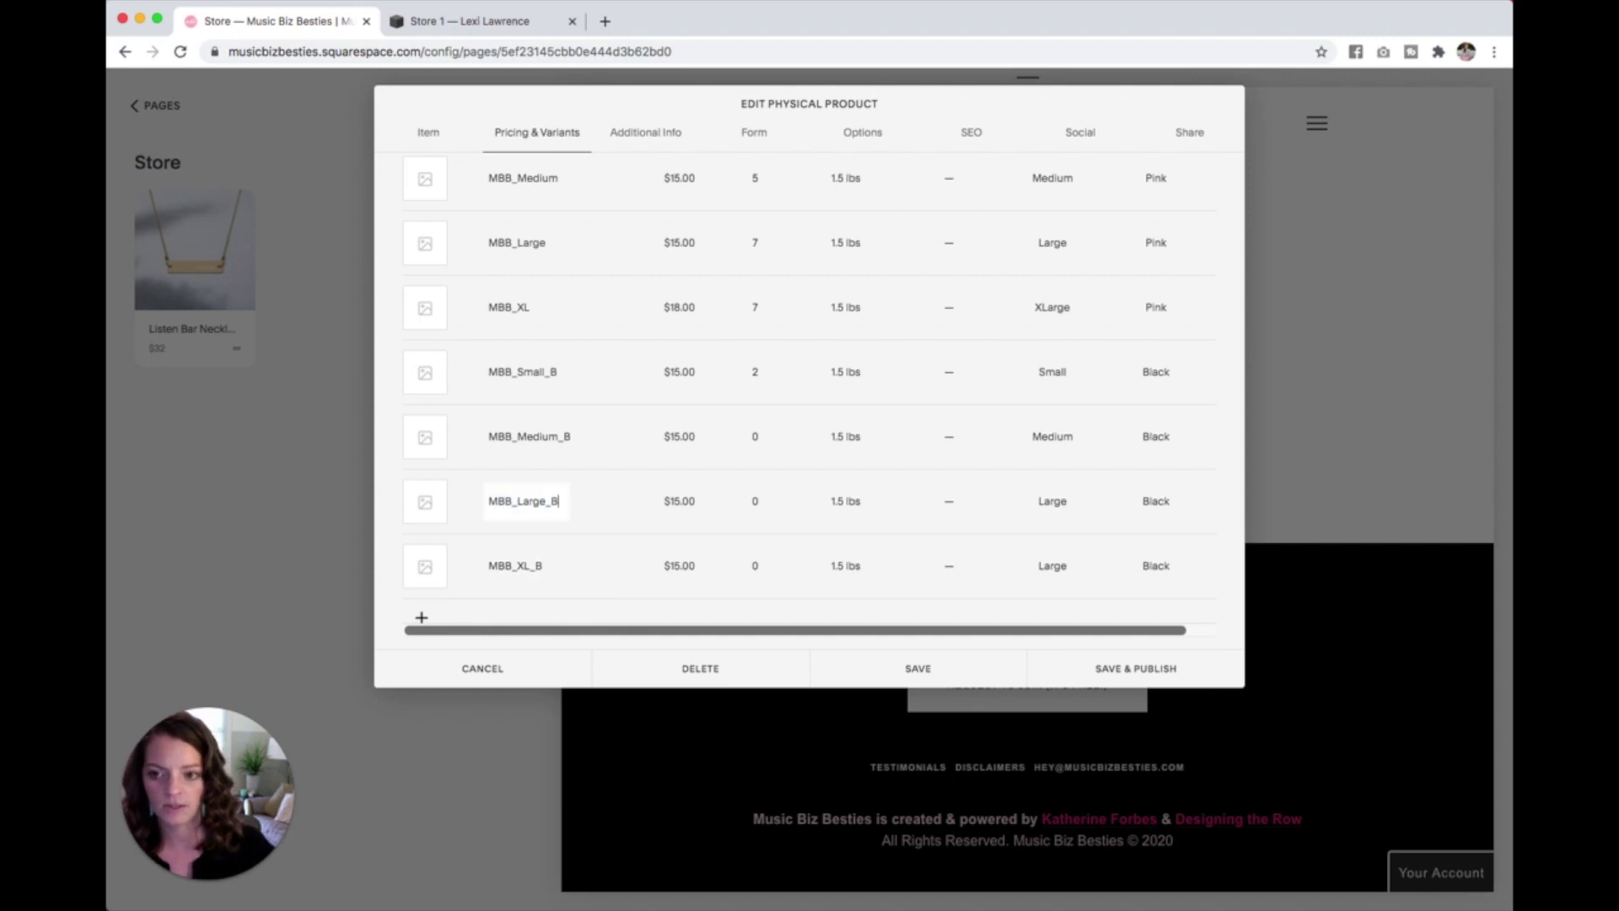
click(691, 529)
click(1046, 563)
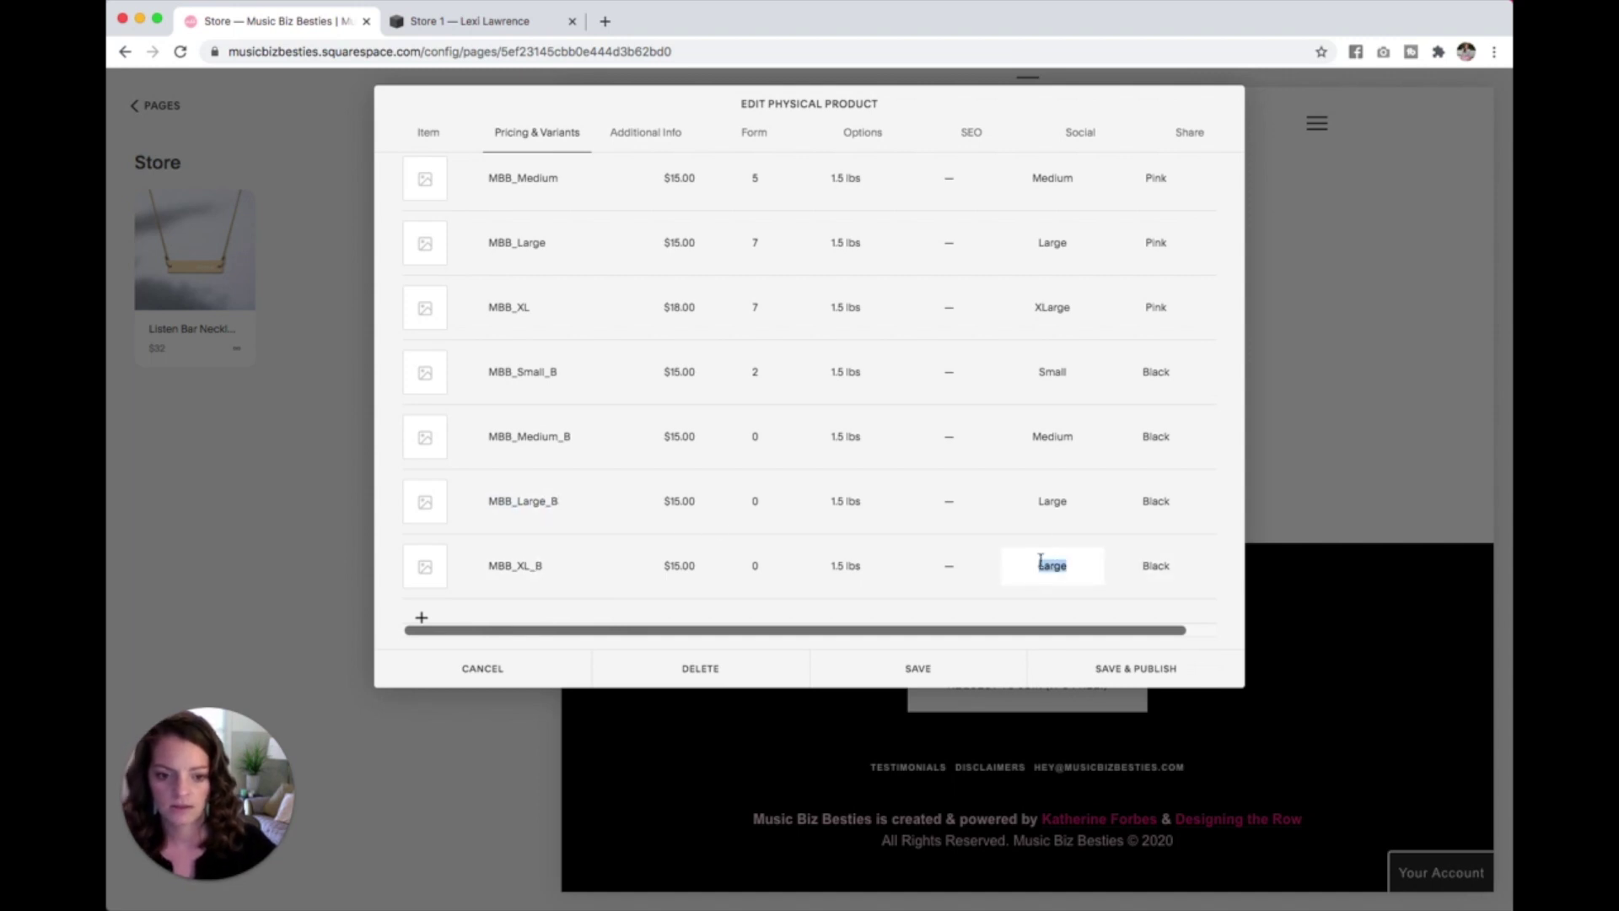
key(Left)
text(X)
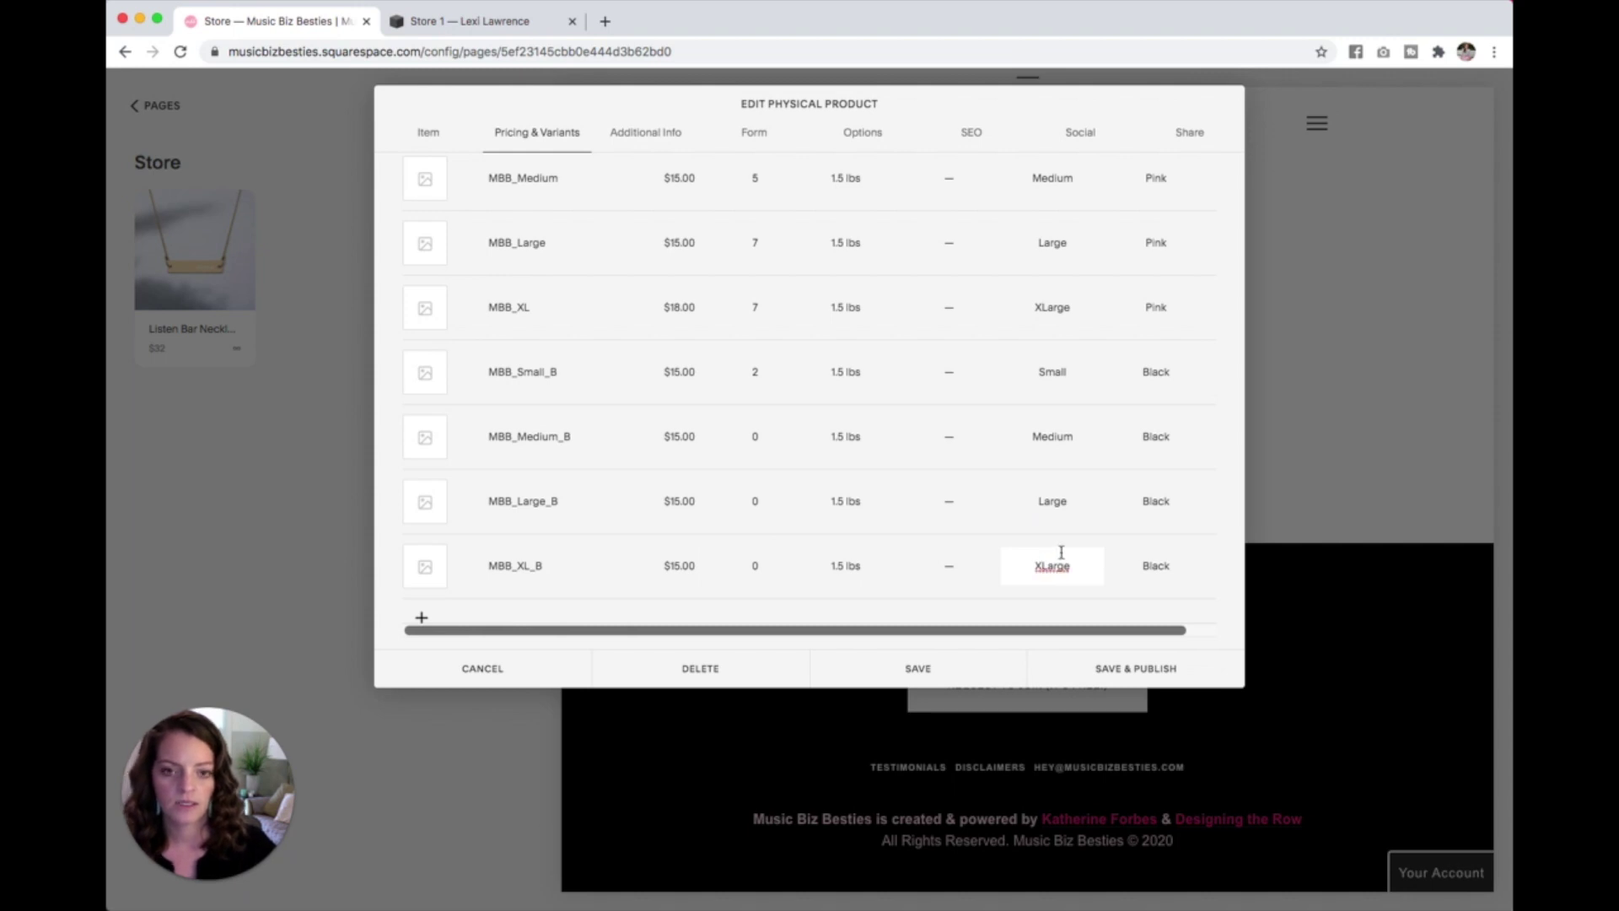
scroll(1060, 553, up, 2)
scroll(1062, 554, down, 2)
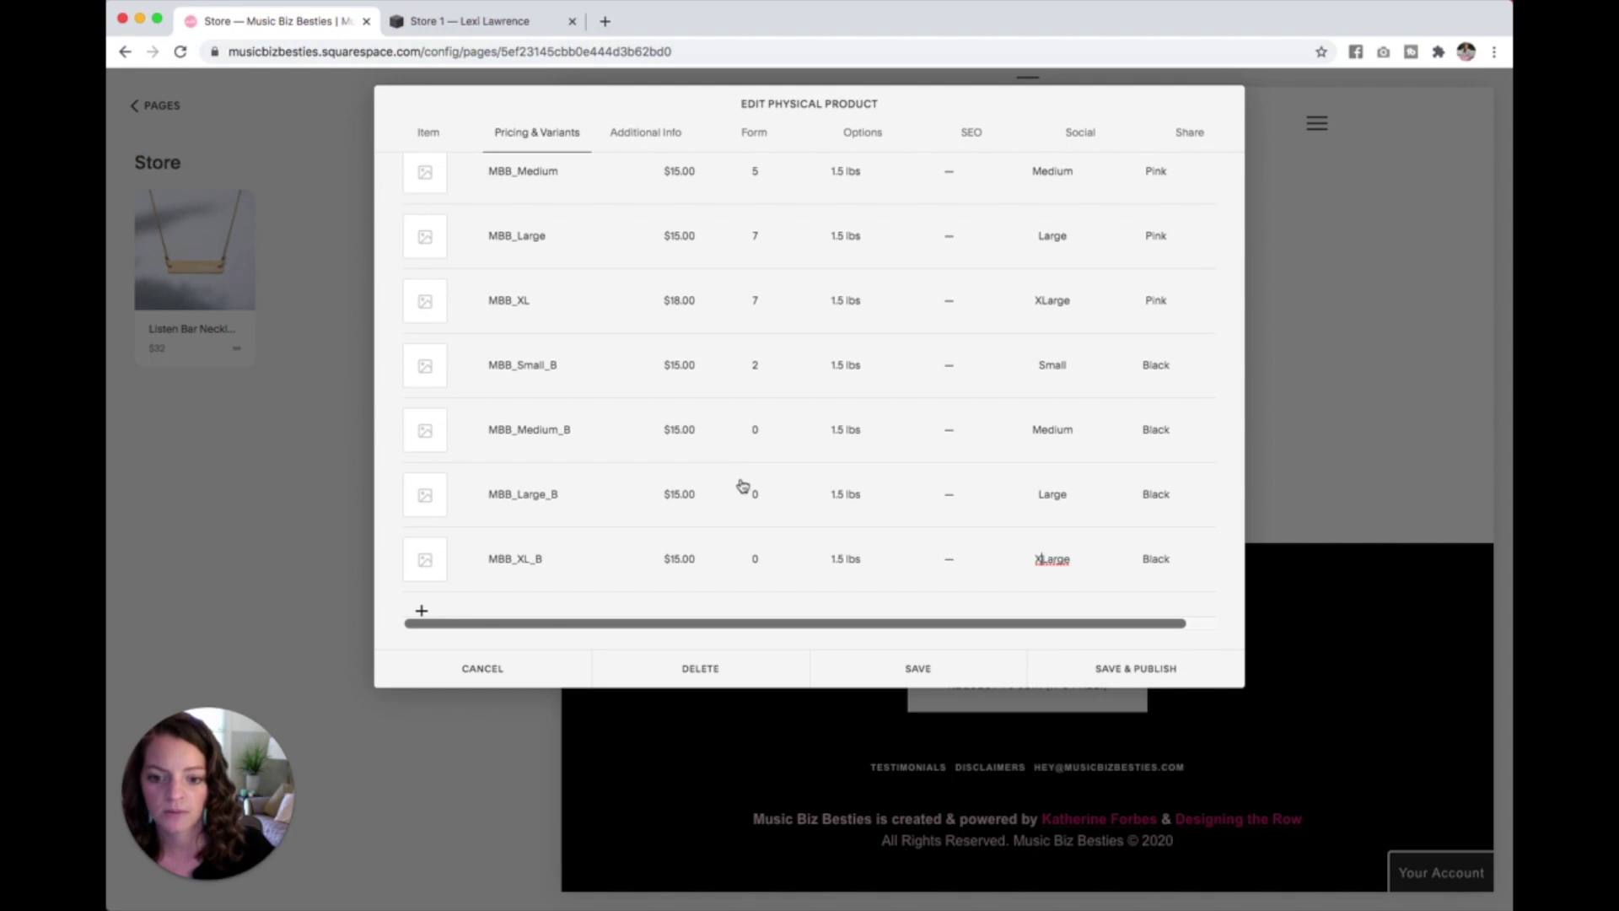
Set stock to 8 for MBB_Large_B and 10 for MBB_XL_B
click(752, 495)
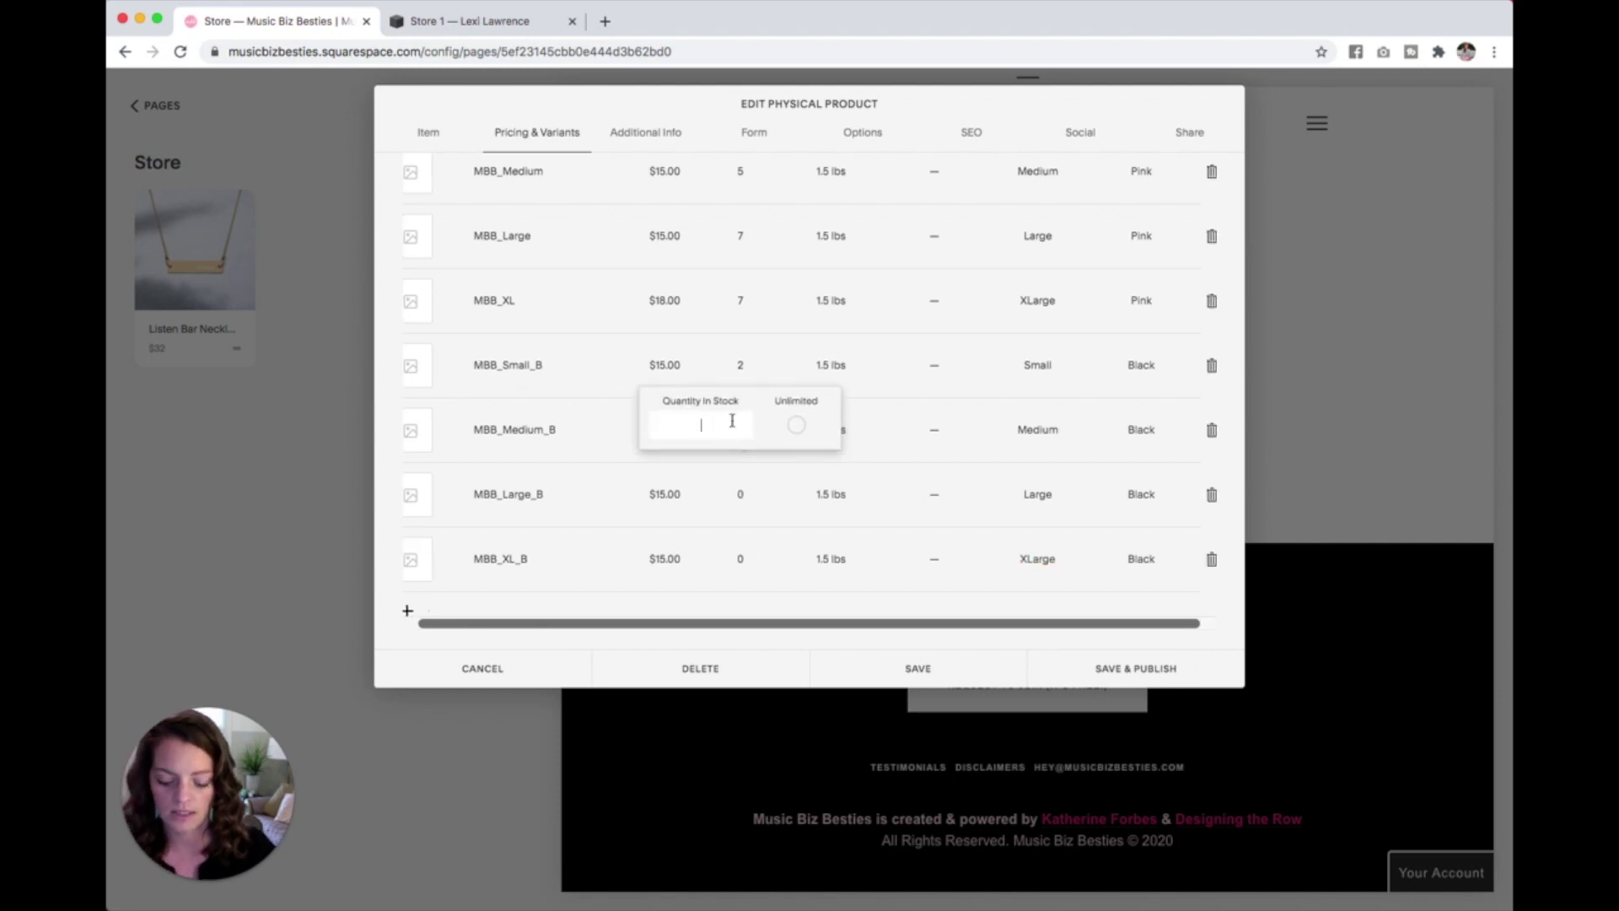
text(0)
click(740, 560)
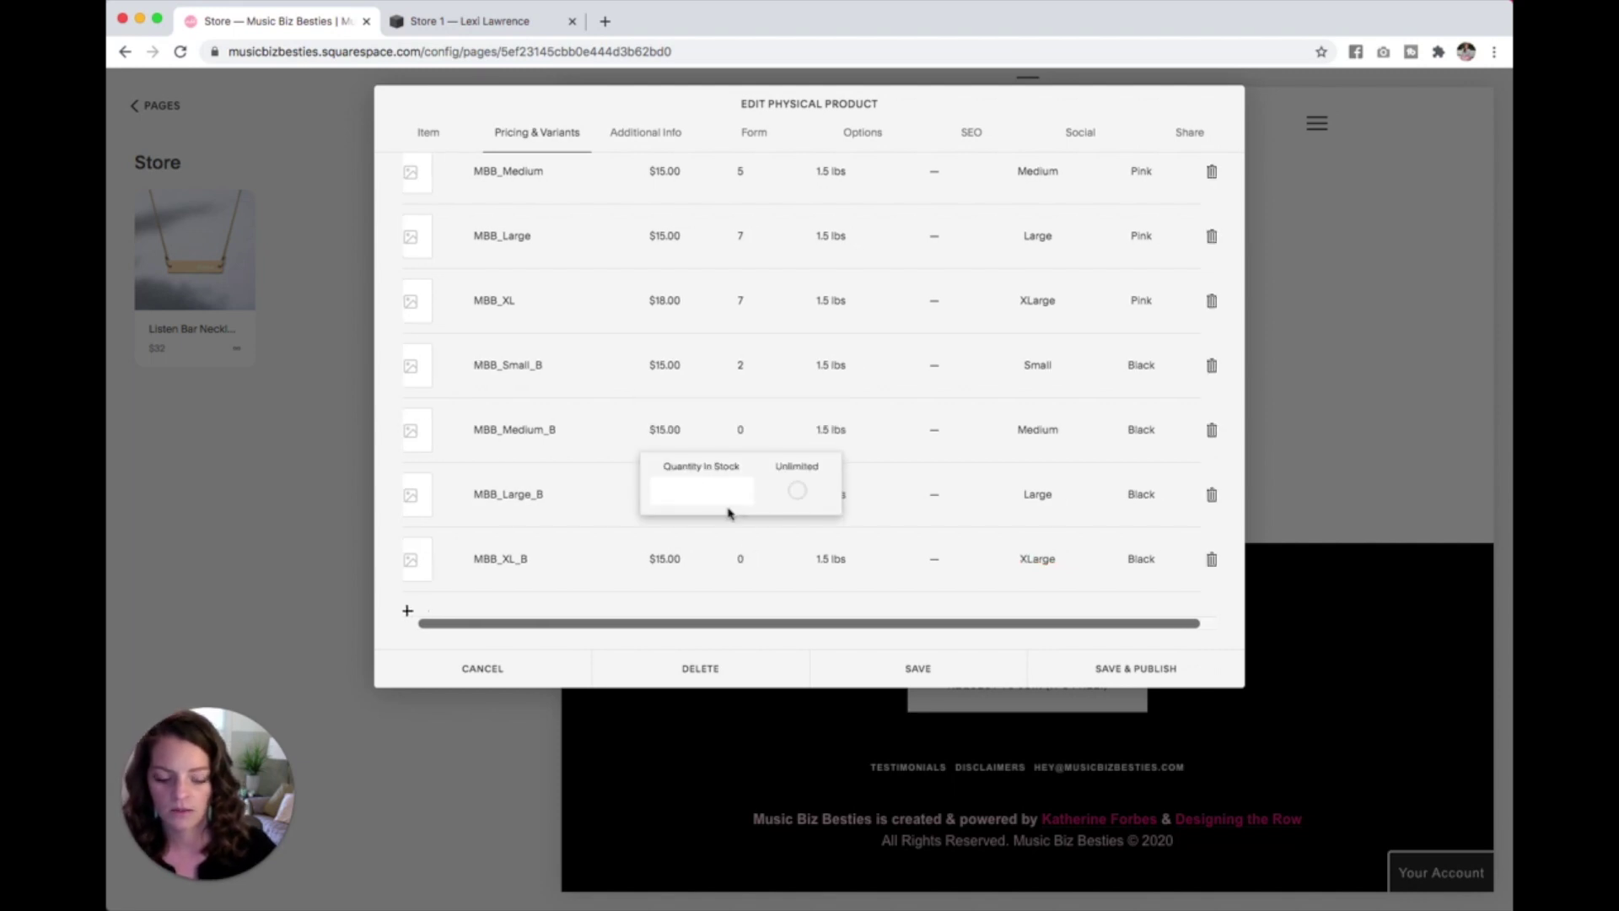
text(10)
click(824, 609)
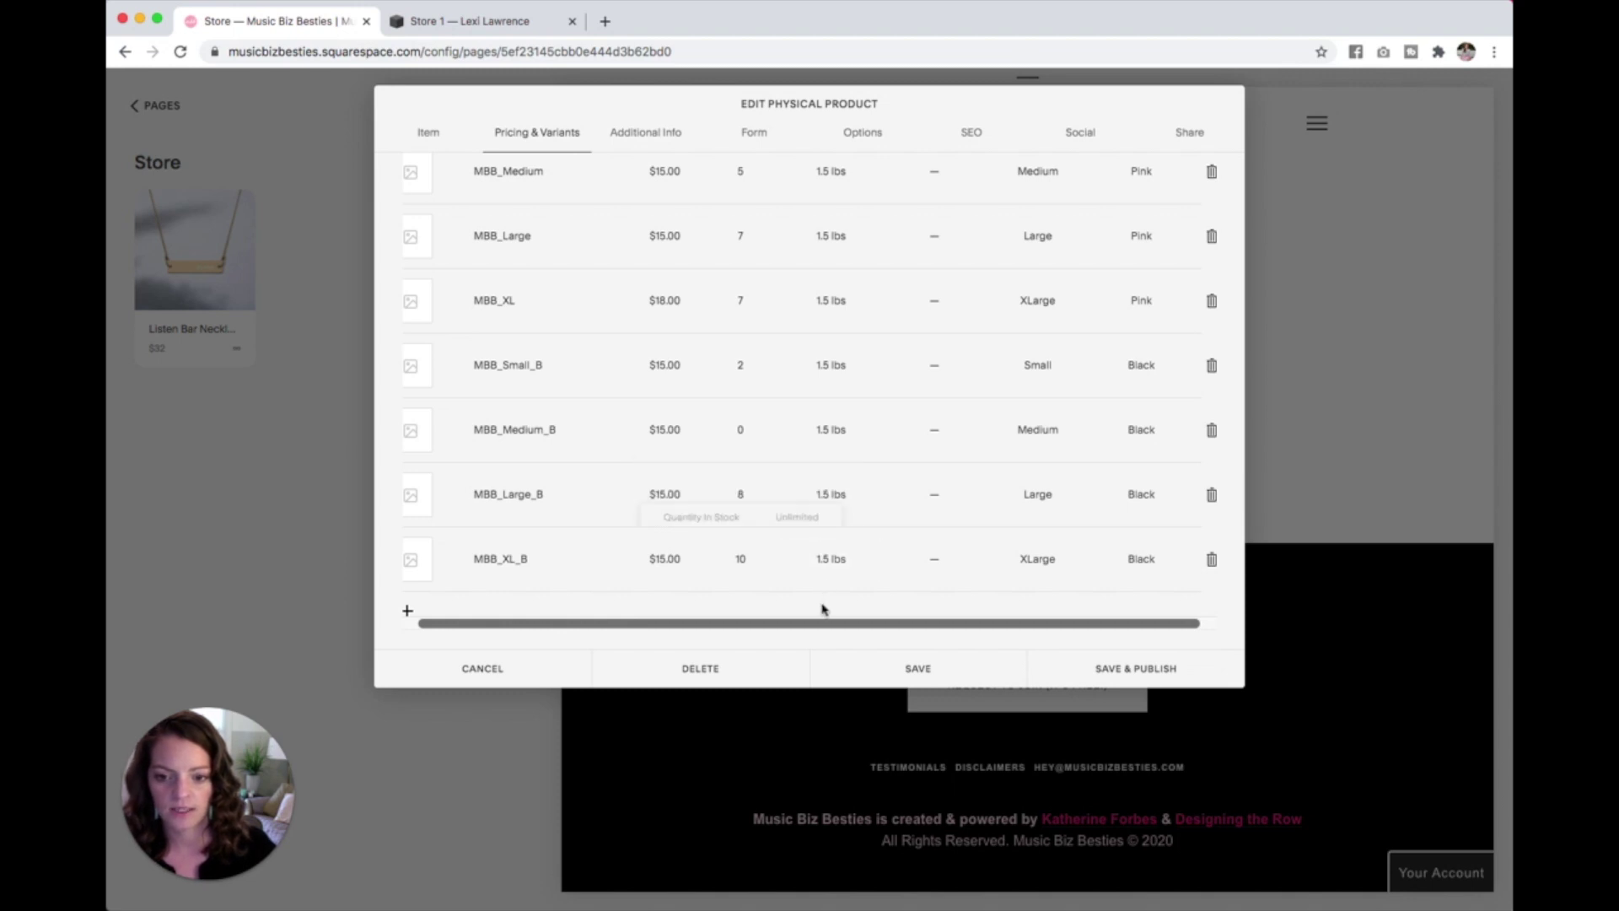
scroll(810, 346, up, 3)
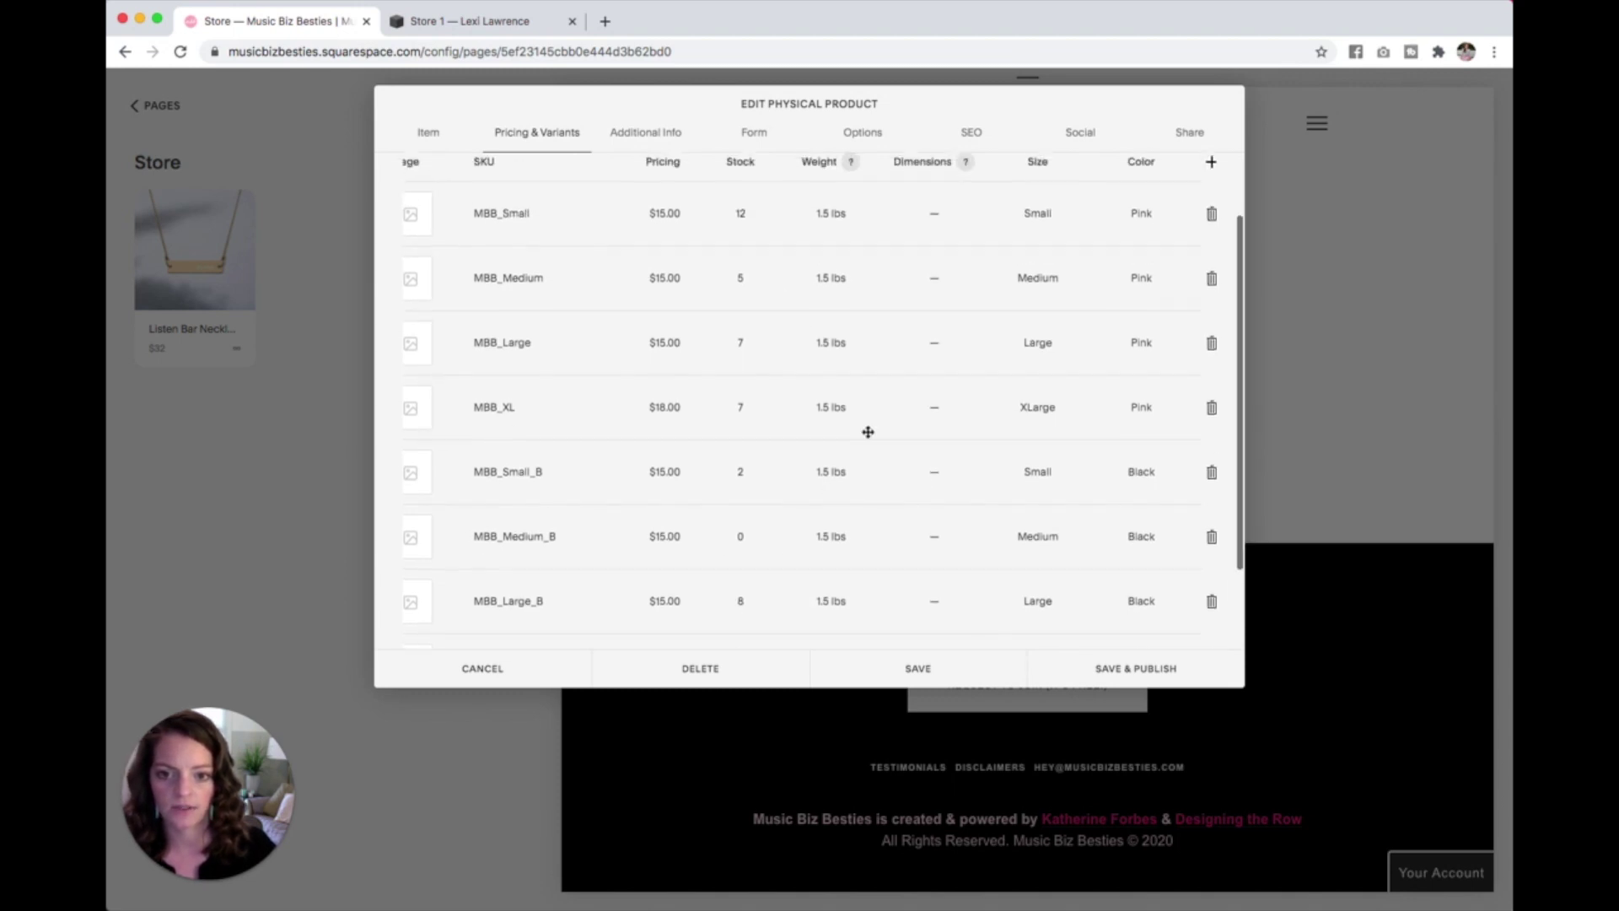
scroll(932, 487, up, 2)
scroll(935, 489, down, 2)
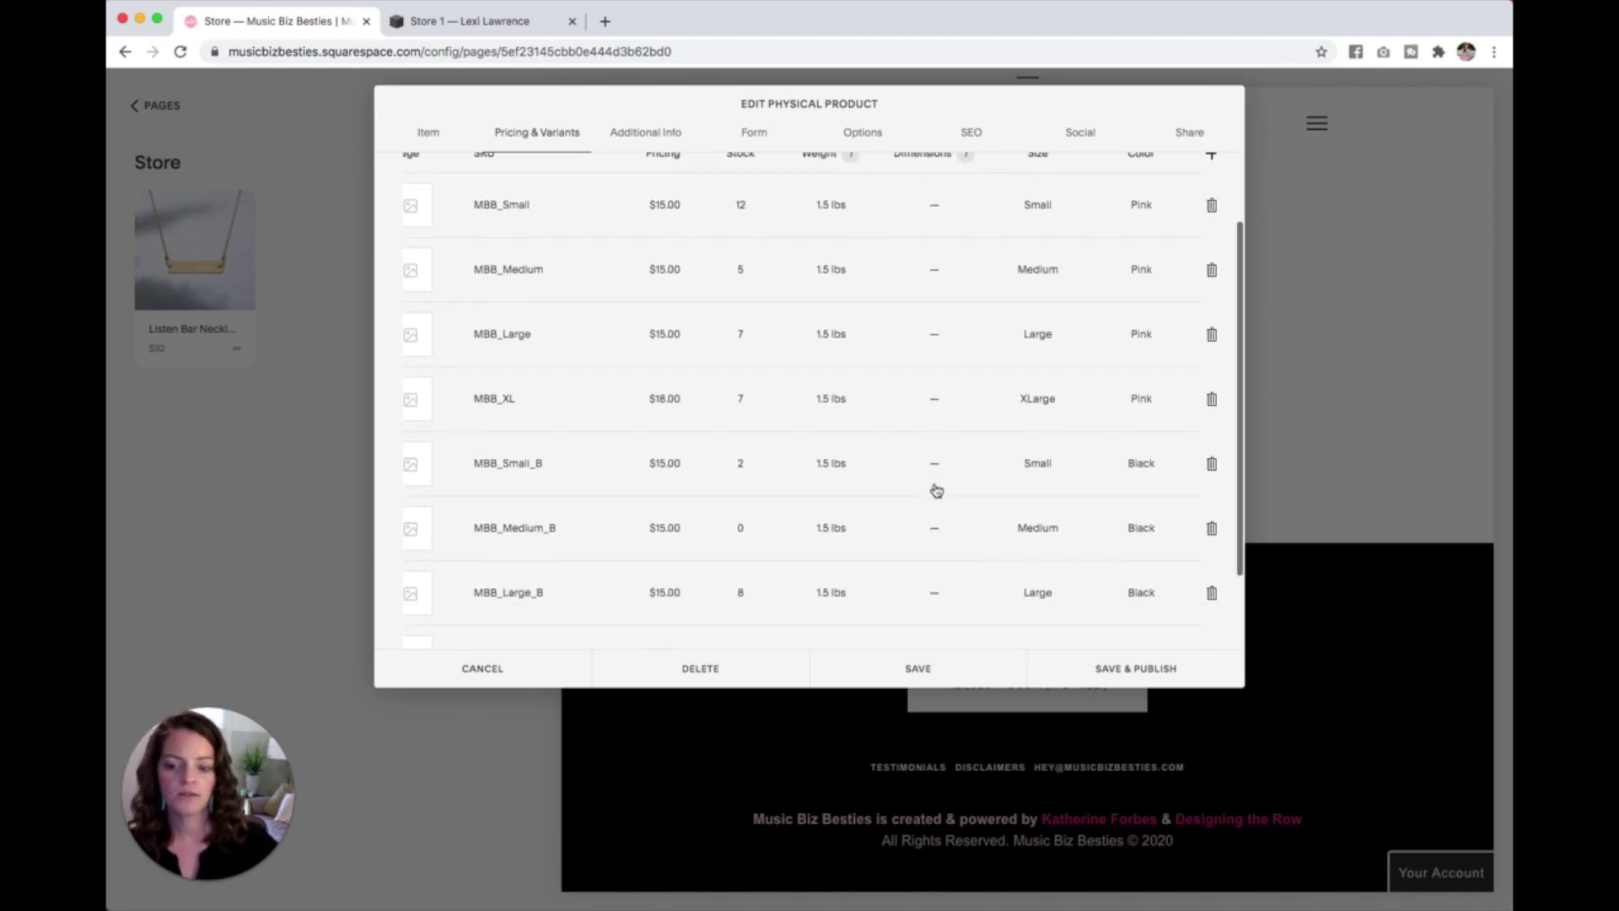
scroll(936, 490, down, 1)
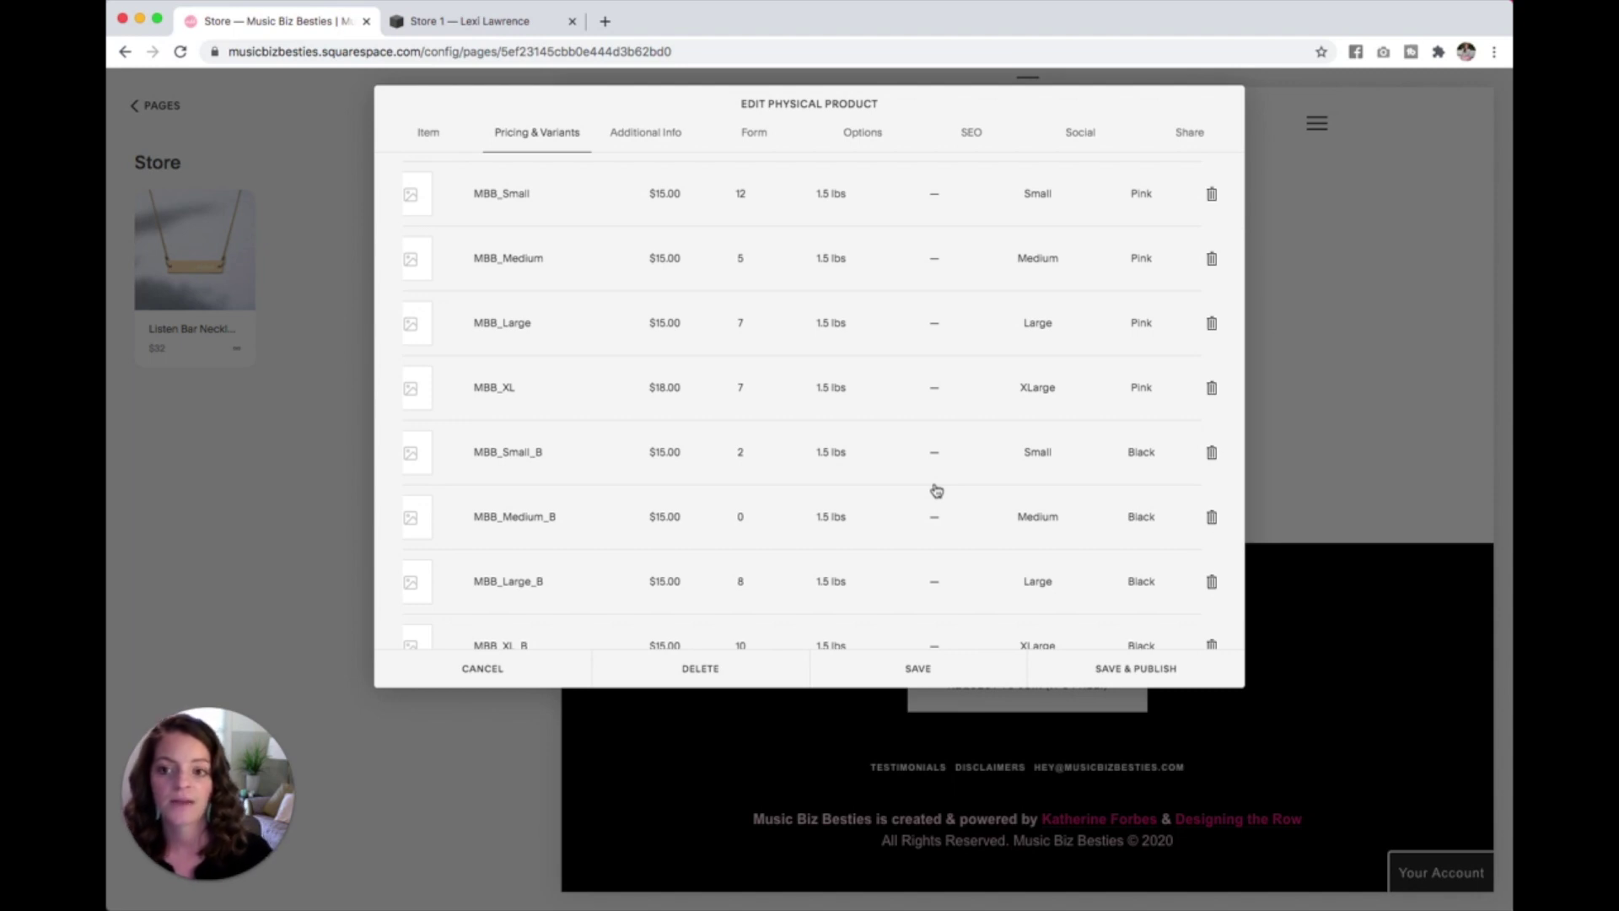
scroll(954, 448, up, 3)
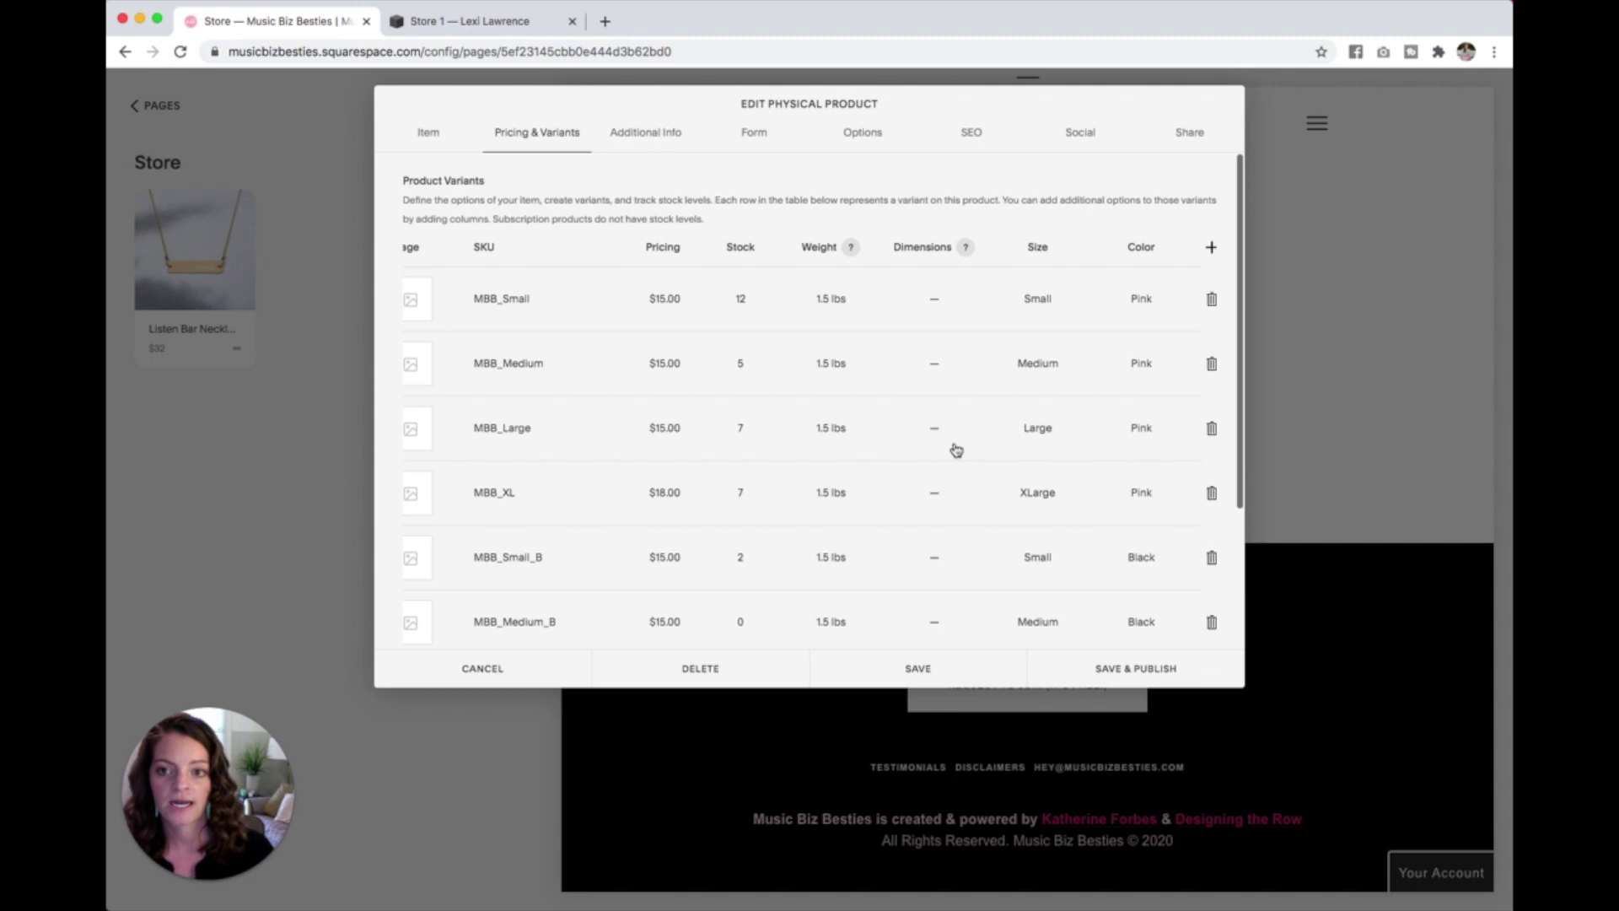